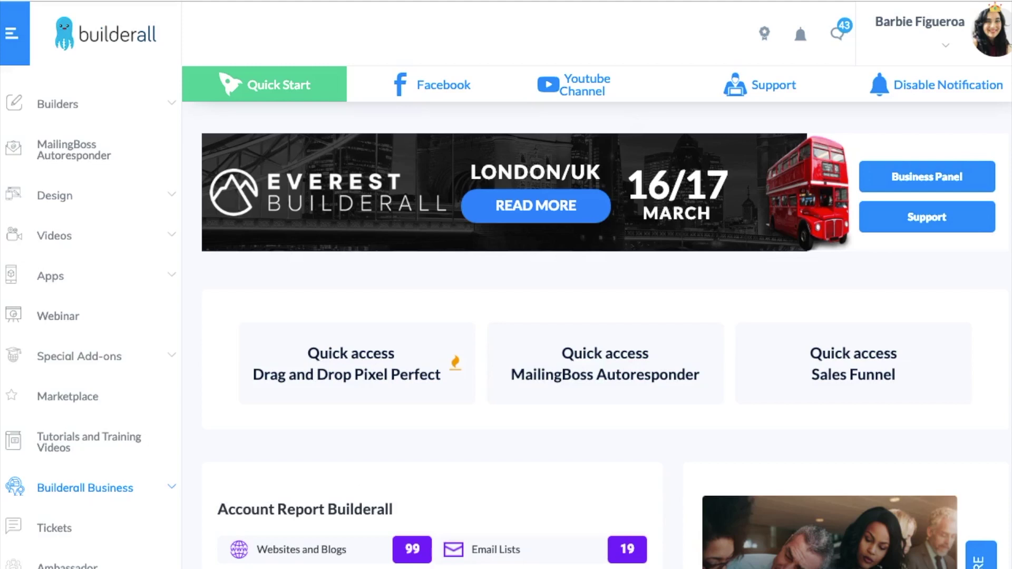
Open the new website template gallery of the Drag and Drop Pixel Perfect builder.
left_click(75, 108)
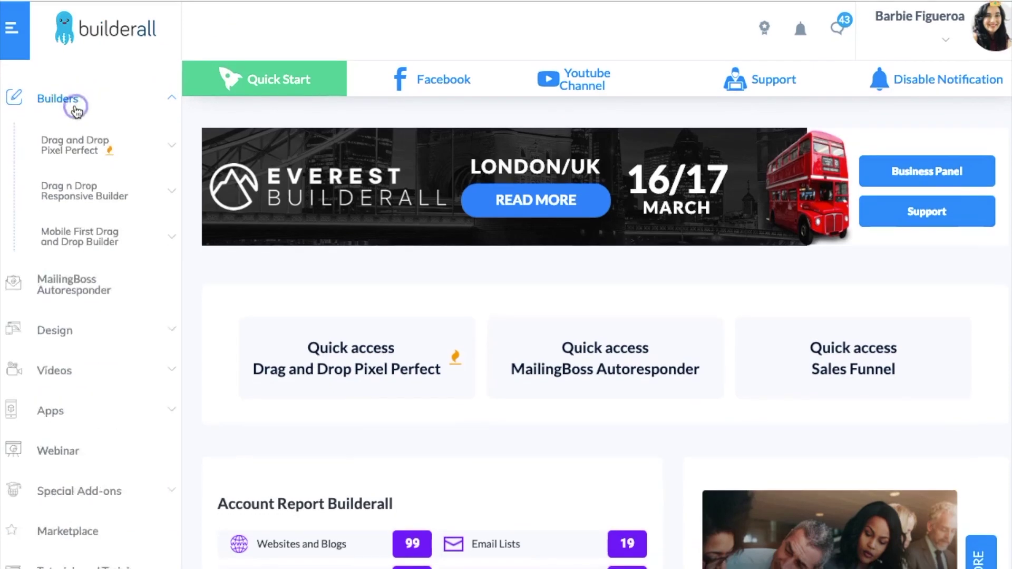
left_click(83, 147)
left_click(77, 218)
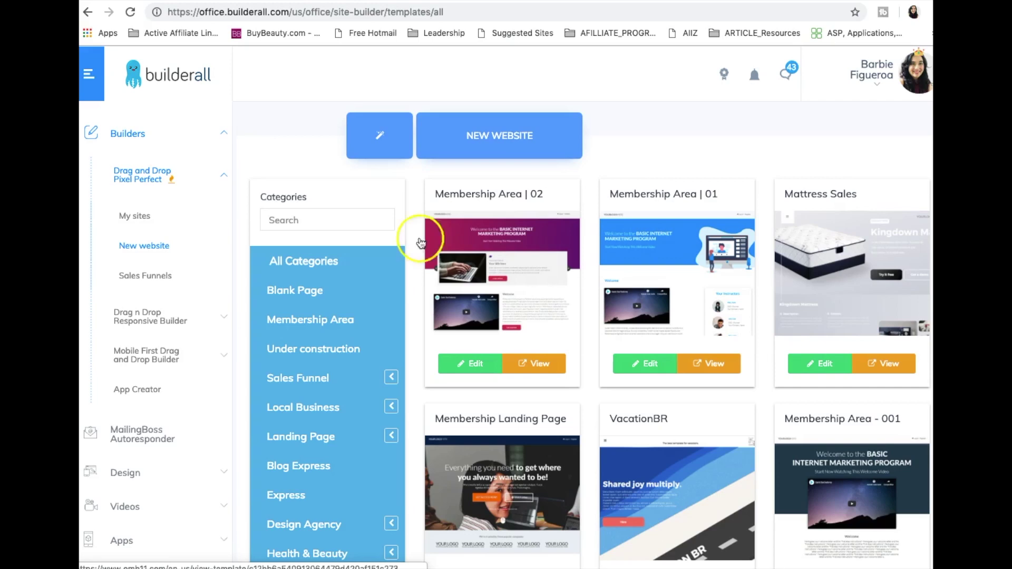
Filter the templates to the Blank Page category and open the Blank Layout Clean template for editing.
left_click(348, 298)
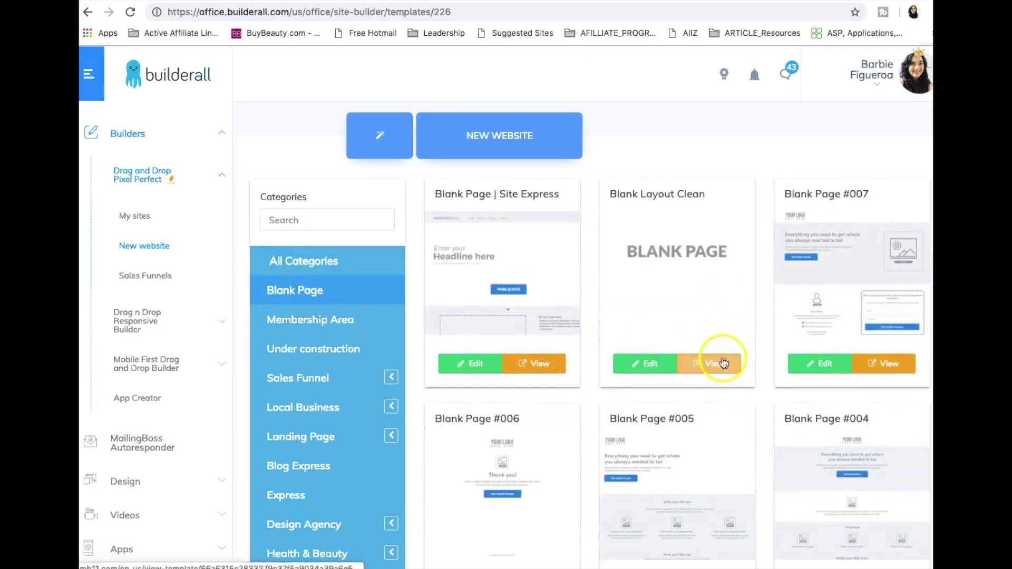
scroll(731, 340, "down", 1)
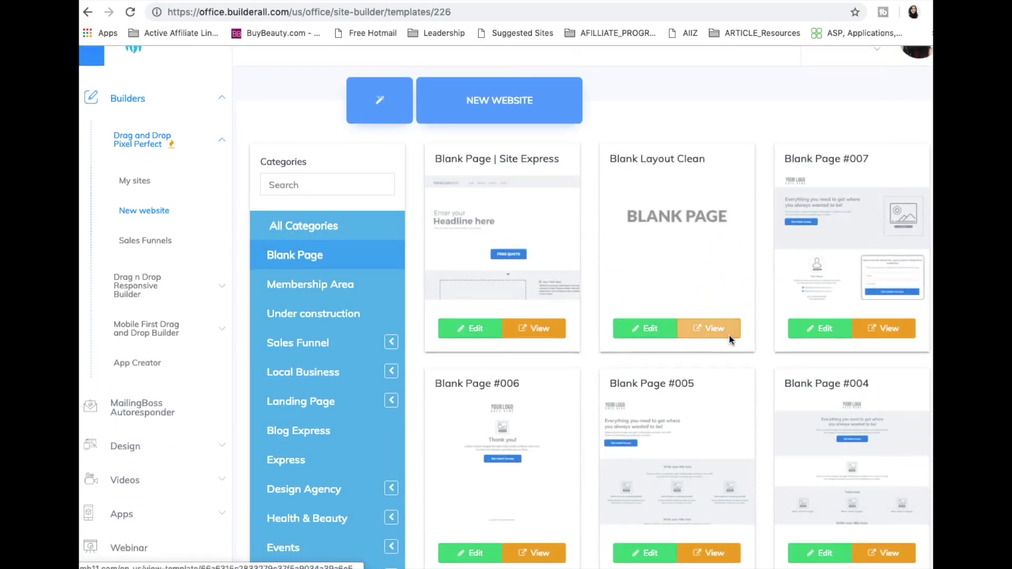
scroll(729, 335, "down", 1)
left_click(648, 309)
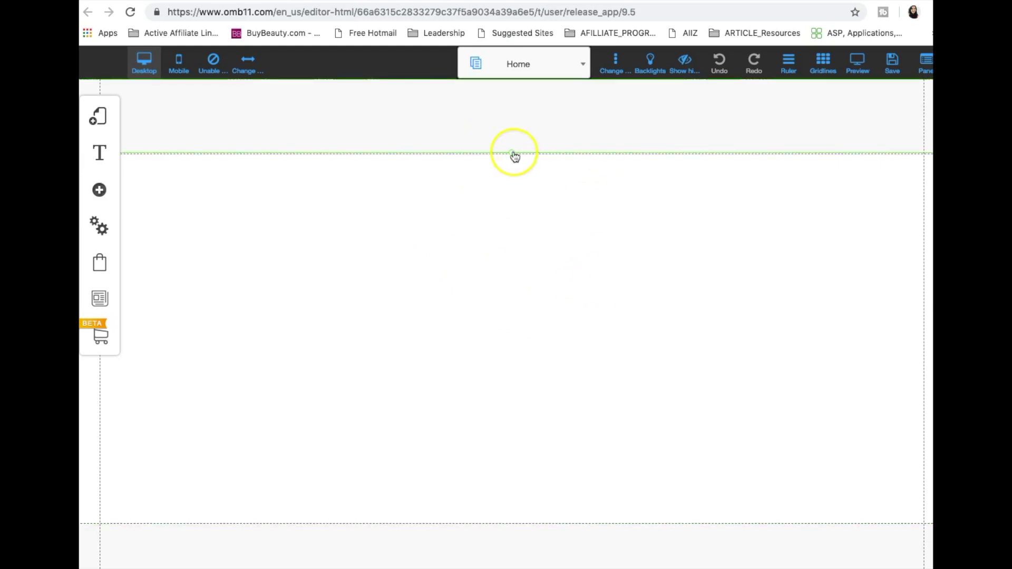
Shrink the header area to a thin strip and extend the lower edge of the page body downward.
left_click_drag(514, 157, 514, 91)
left_click_drag(567, 472, 560, 533)
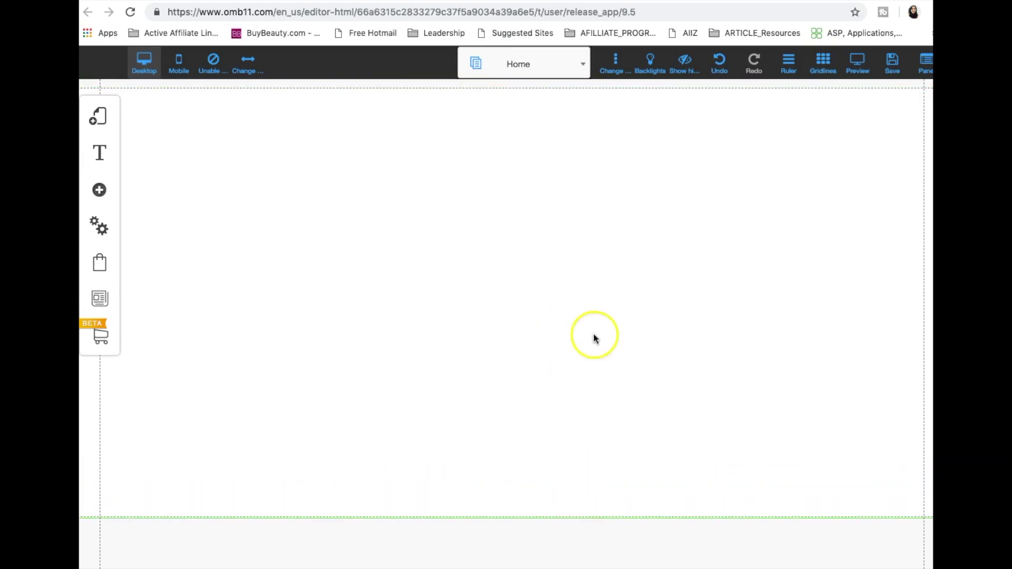
Save the site under the URL name leadcapturepagesimpleexample, including the modified default layout, and dismiss the alert.
left_click(890, 76)
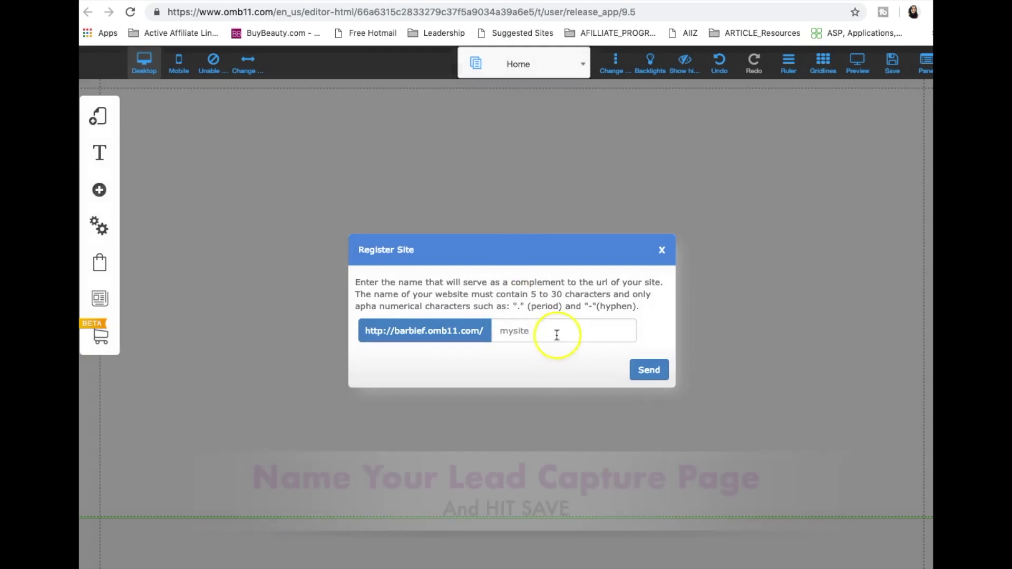
left_click(556, 335)
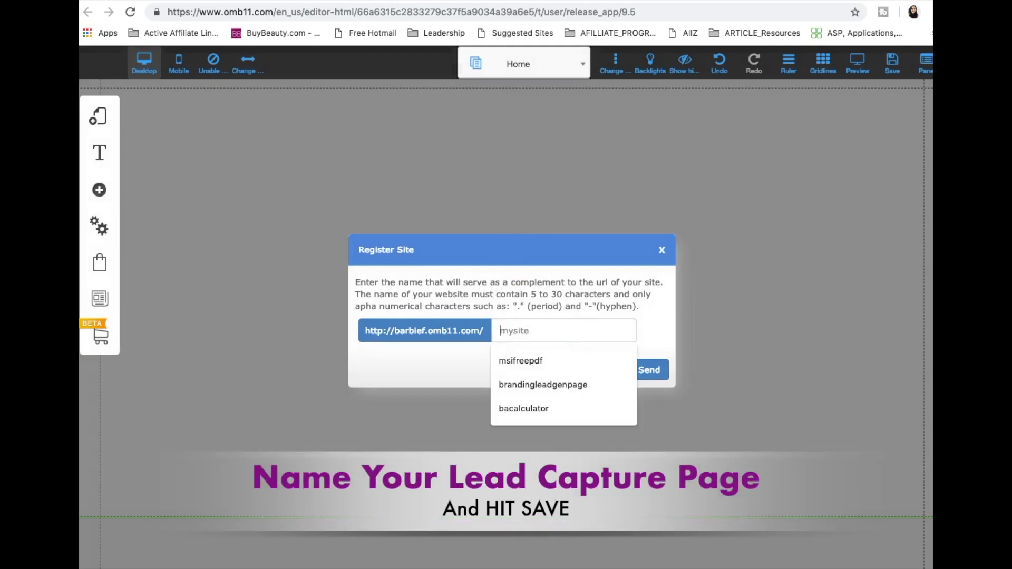
type("leadcapturepagesi")
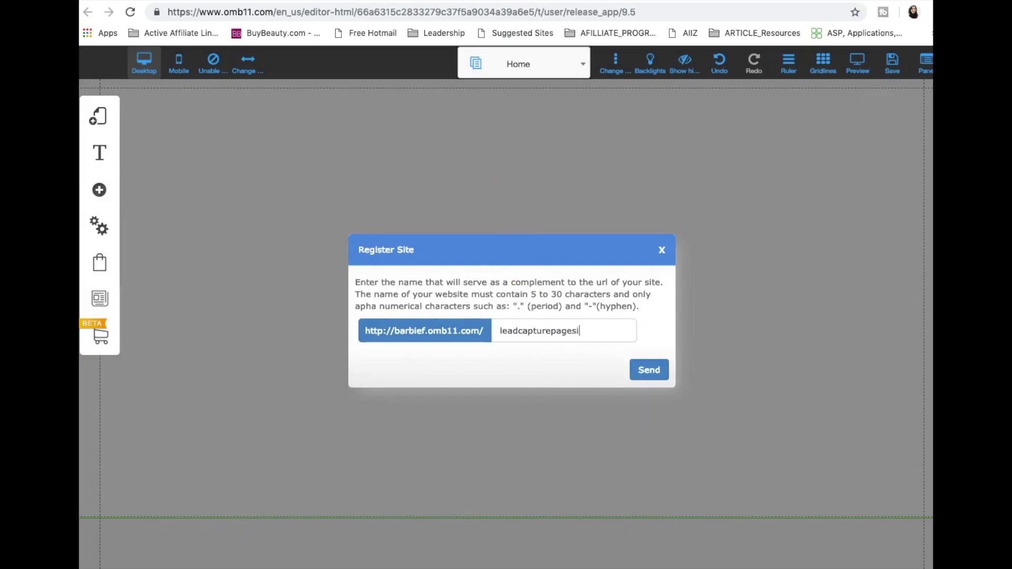
type("mpleexample")
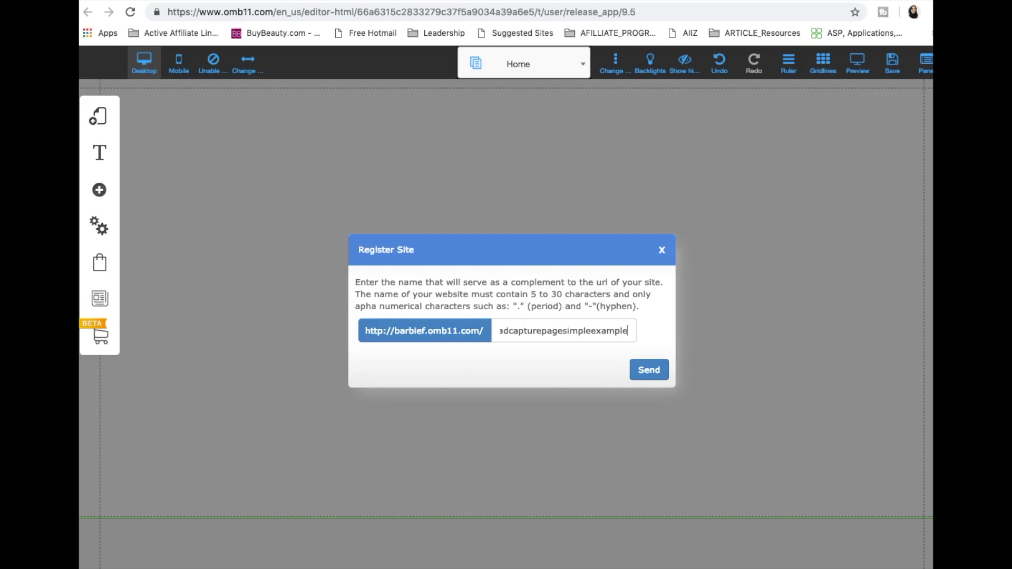
left_click(652, 370)
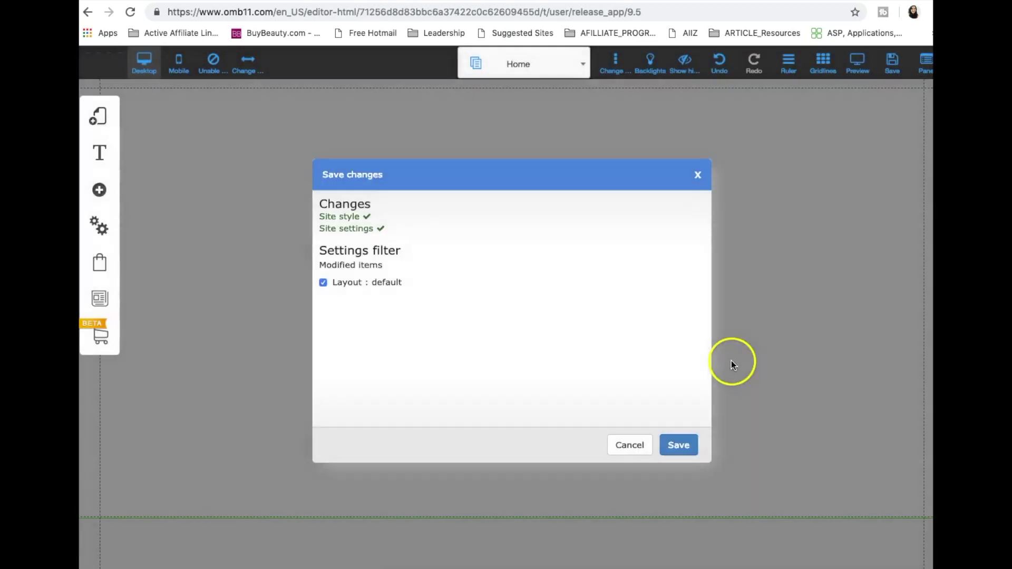
left_click(697, 447)
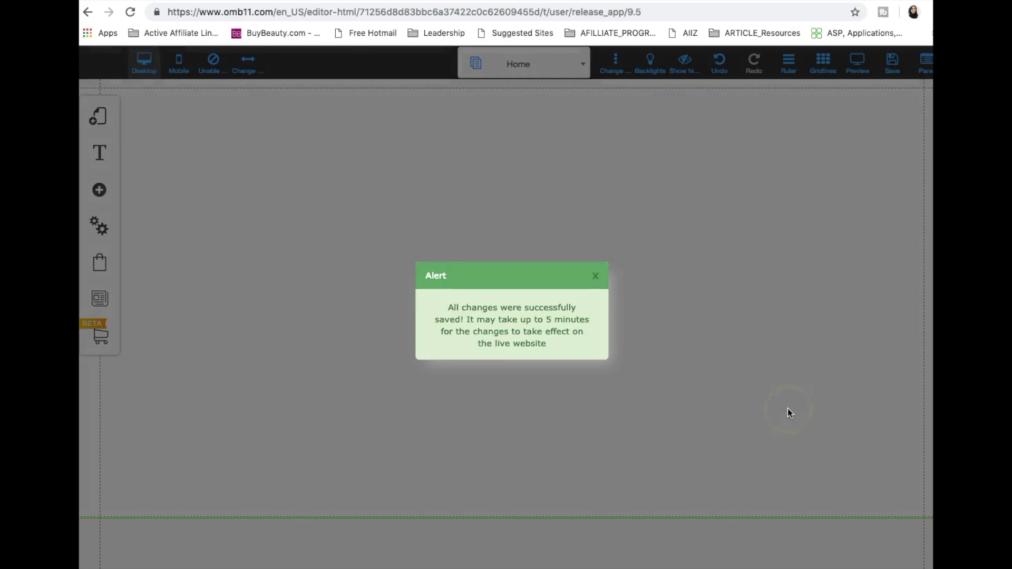
left_click(605, 279)
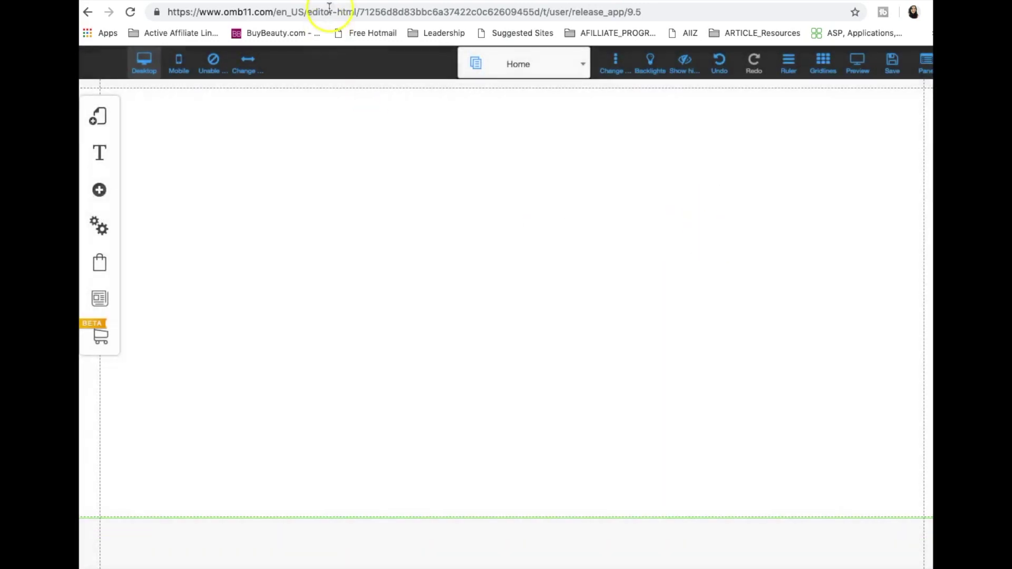
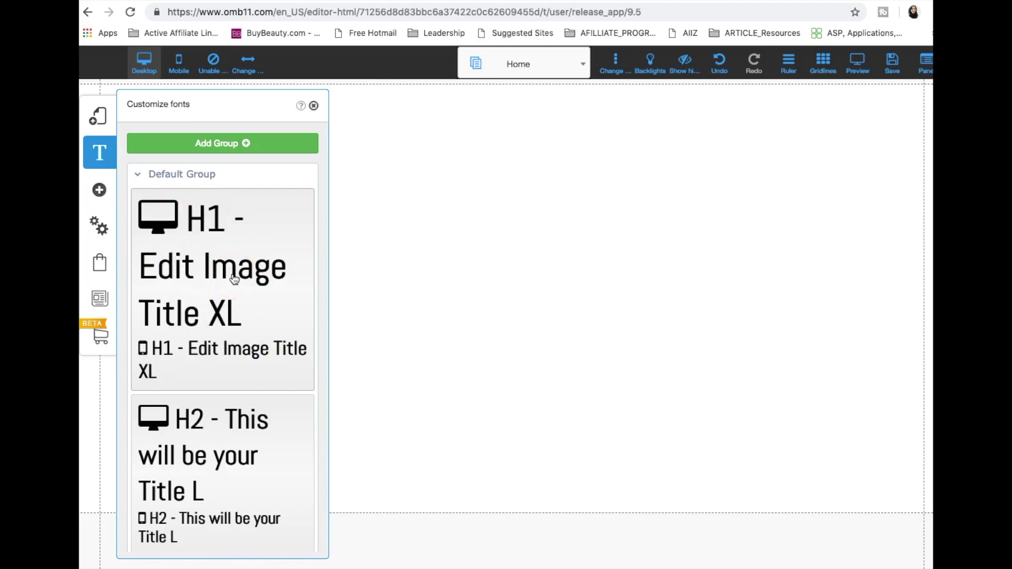
Set the desktop font family of the H1 title style to Lato Bold.
left_click(234, 277)
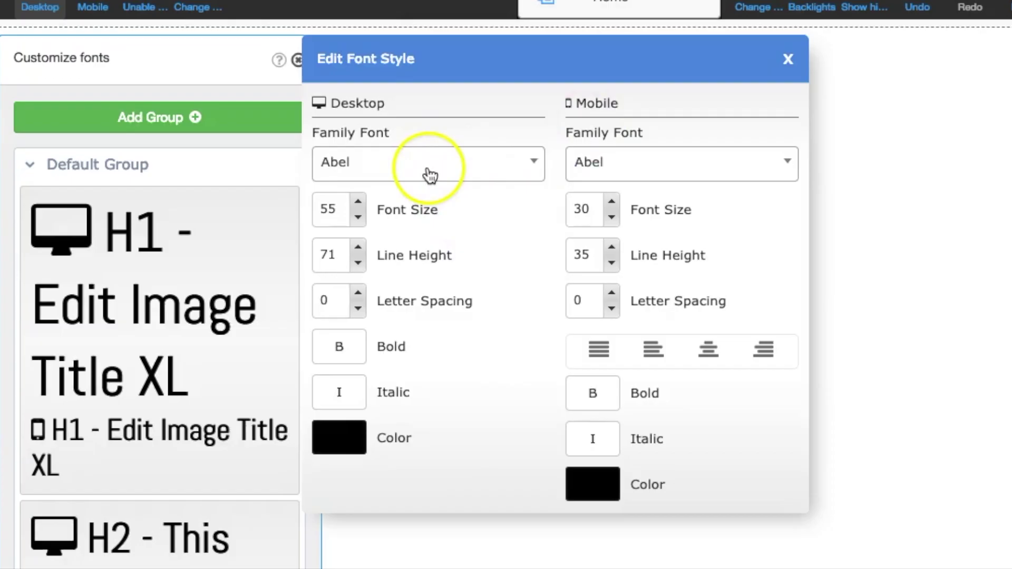
left_click(400, 176)
left_click(393, 195)
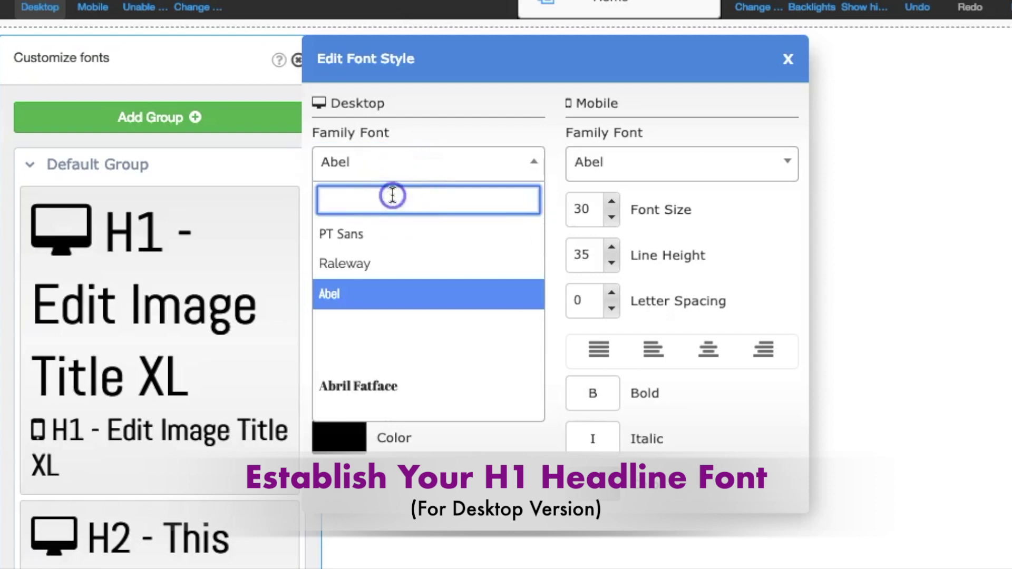
type("Lato")
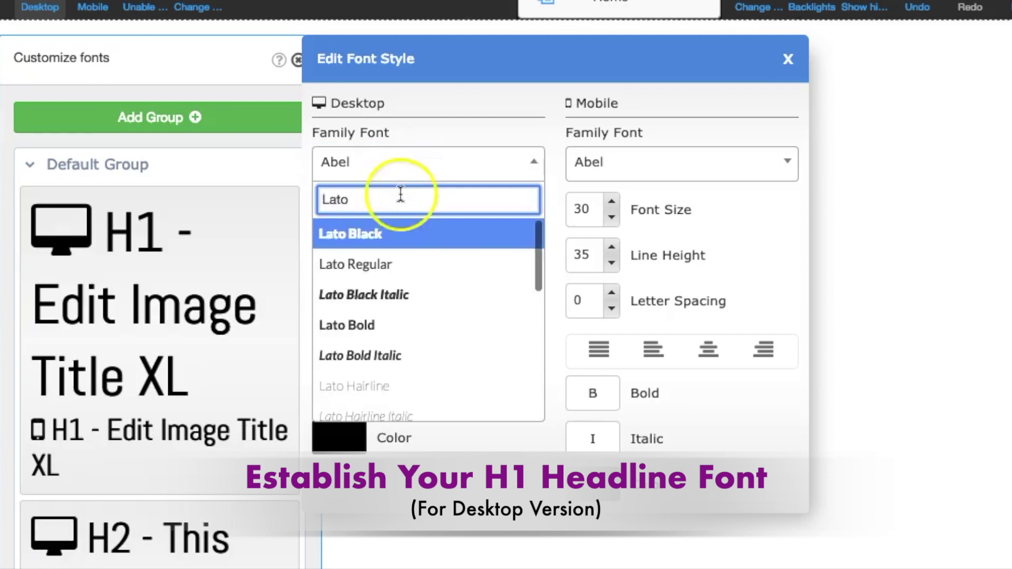
left_click(361, 324)
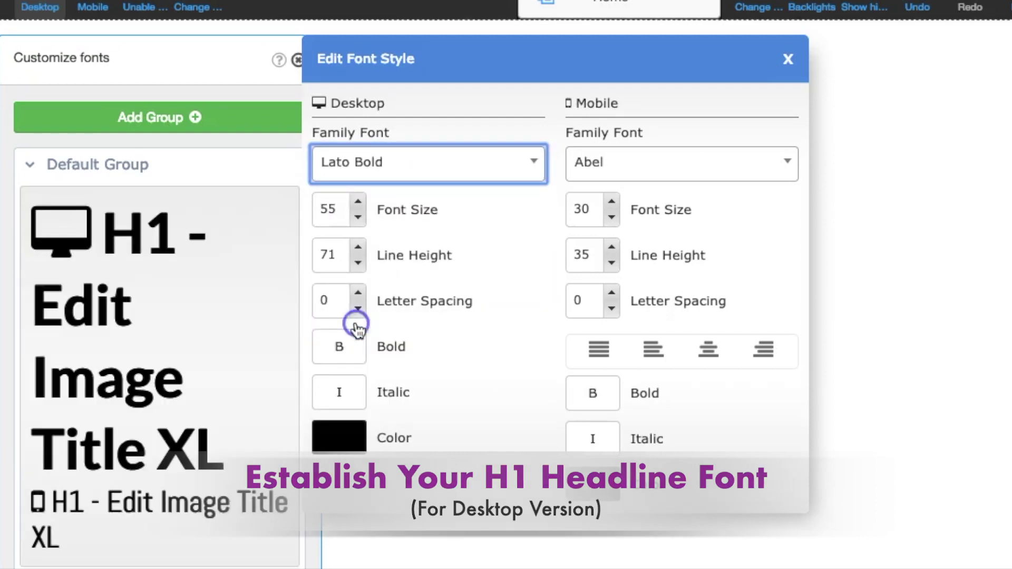
Set the H1 desktop font size to 50 and its line height to 51.
left_click(358, 221)
left_click(358, 219)
left_click(359, 218)
left_click(358, 218)
left_click(358, 218)
left_click(359, 263)
left_click(358, 264)
left_click(359, 263)
left_click(359, 264)
left_click(358, 264)
left_click(359, 264)
left_click(358, 264)
left_click(358, 264)
left_click(358, 264)
left_click(358, 264)
left_click(358, 263)
left_click(359, 264)
left_click(358, 263)
left_click(359, 264)
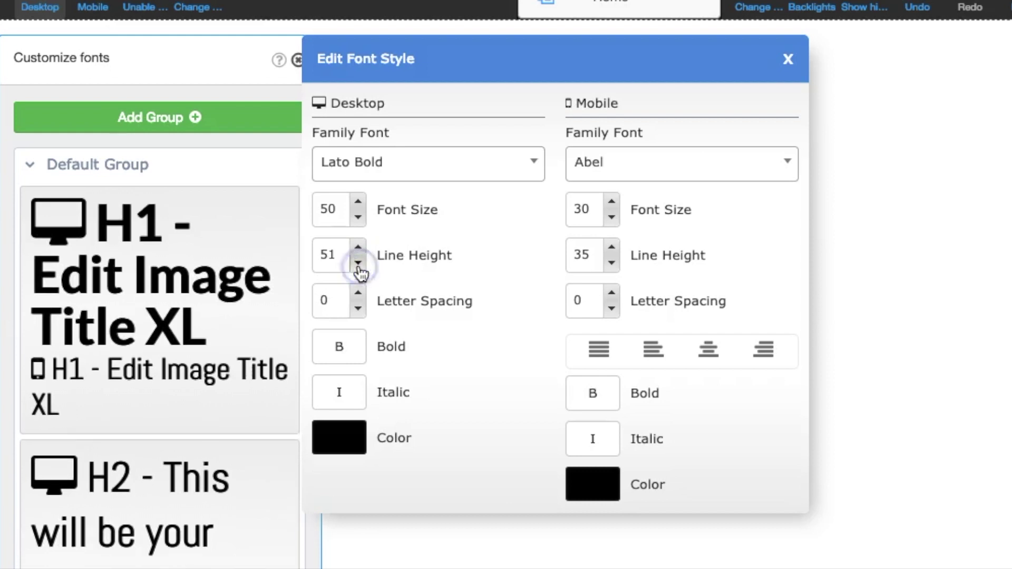
Set the mobile font family of the H1 title style to Lato Bold.
left_click(616, 166)
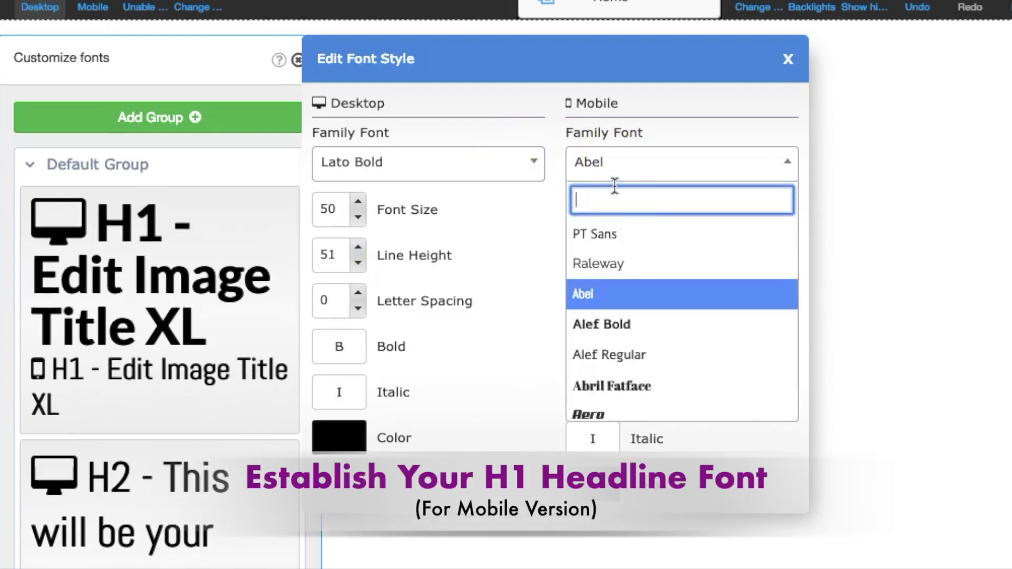
type("Lato")
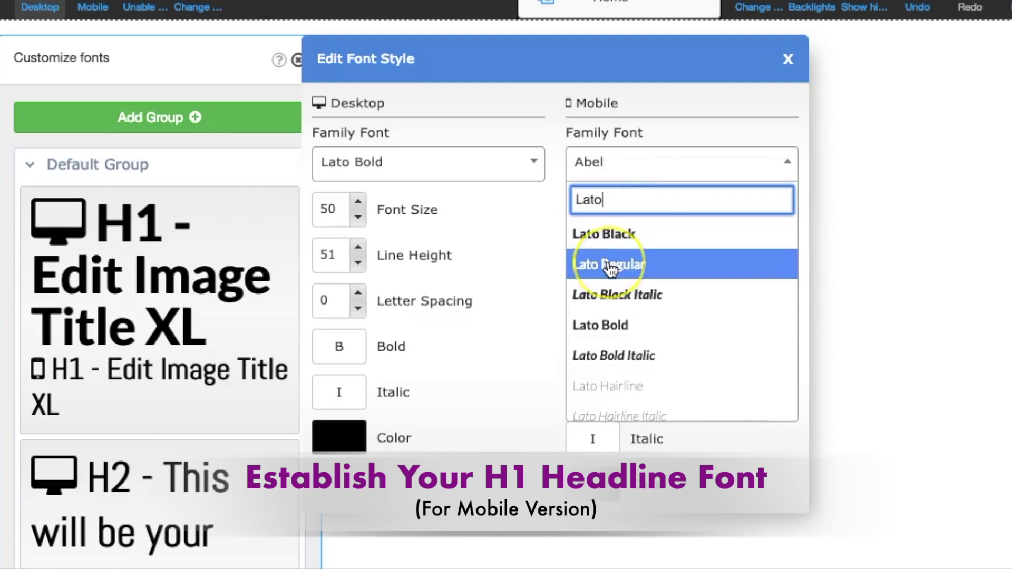
left_click(607, 324)
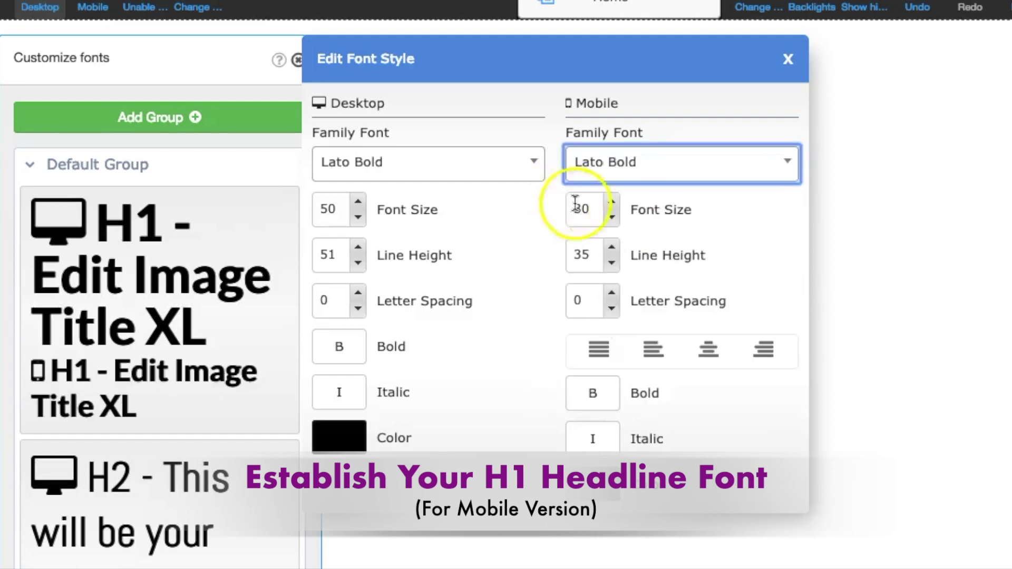
Set both the font size and the line height of the H1 mobile style to 20.
left_click(612, 218)
left_click(611, 217)
left_click(611, 218)
left_click(611, 218)
left_click(611, 218)
left_click(611, 218)
left_click(611, 217)
left_click(611, 218)
left_click(611, 218)
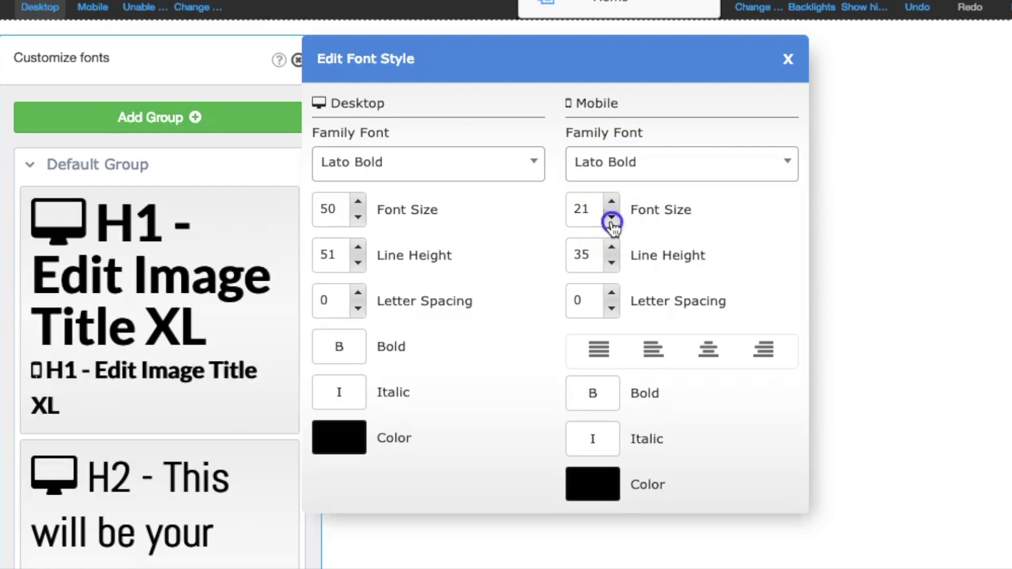
left_click(612, 218)
left_click(612, 263)
left_click(612, 262)
left_click(612, 262)
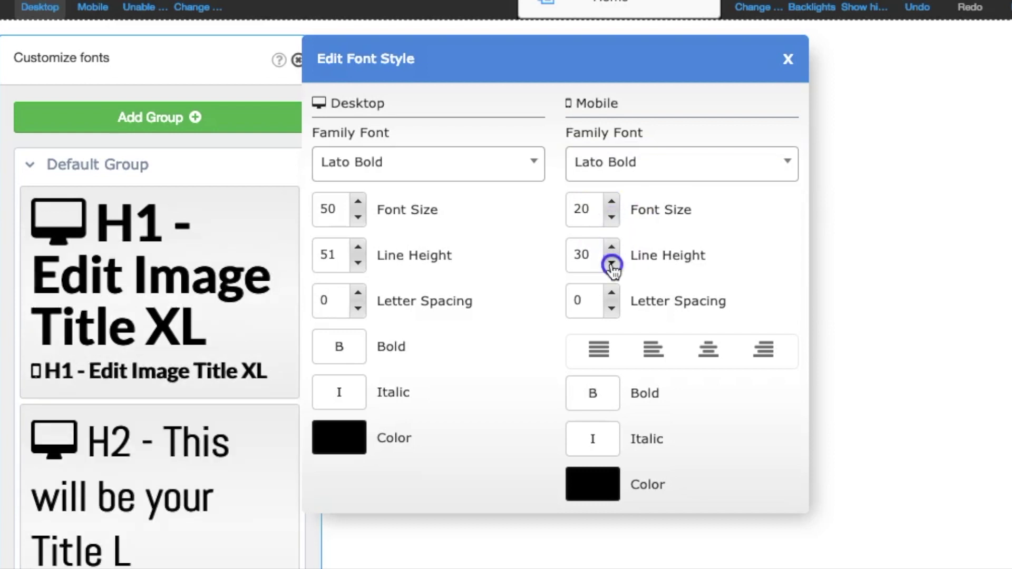
left_click(611, 263)
left_click(611, 263)
left_click(612, 262)
left_click(612, 263)
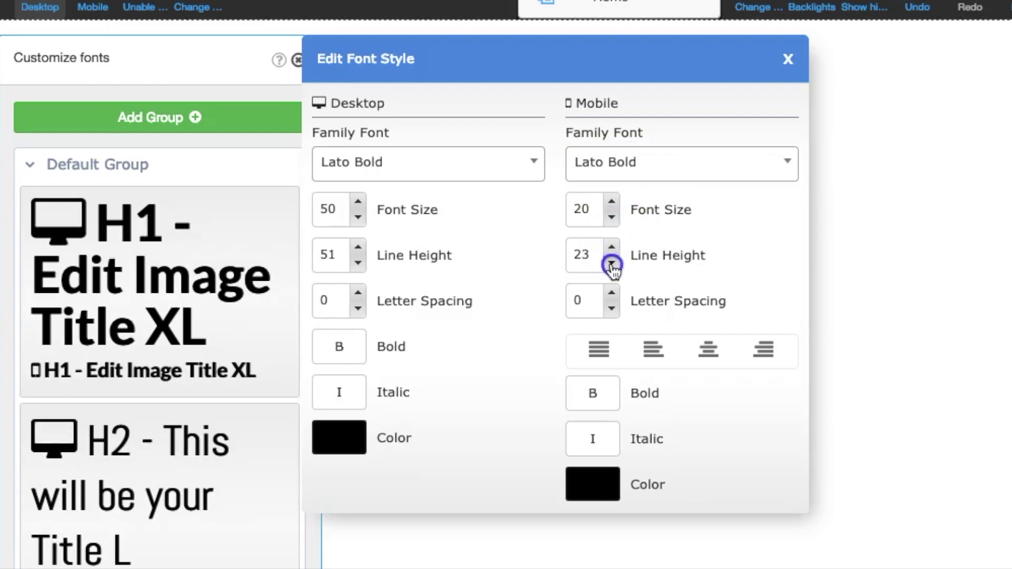
left_click(612, 262)
left_click(611, 263)
left_click(612, 262)
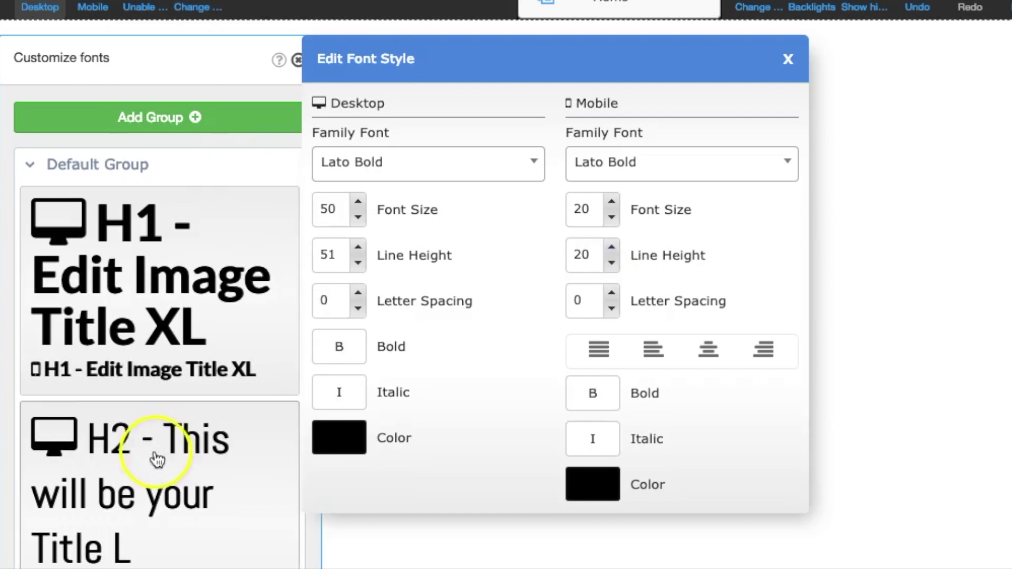
Set the desktop font family of the H2 title style to Lato Black.
left_click(135, 477)
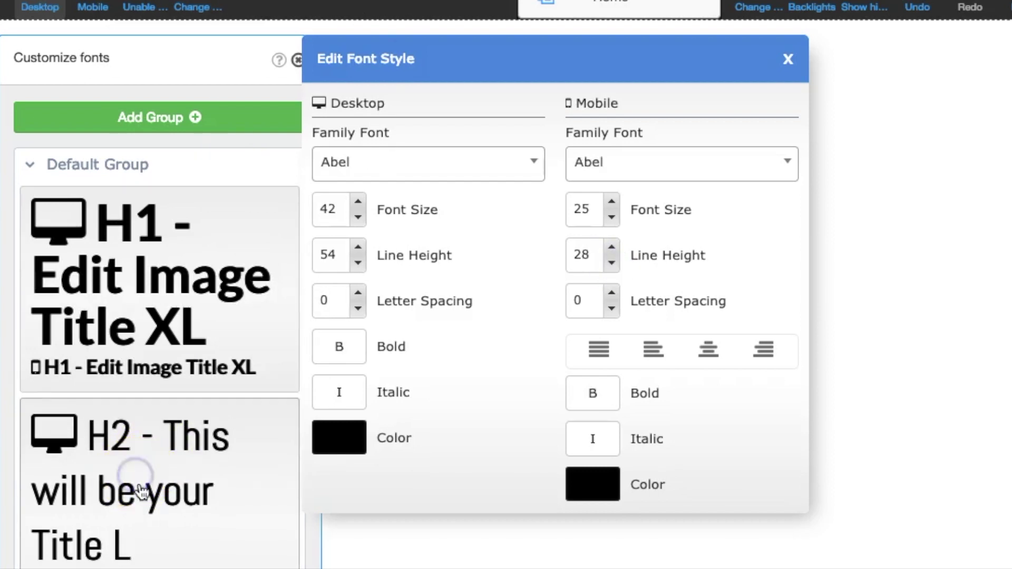
left_click(405, 168)
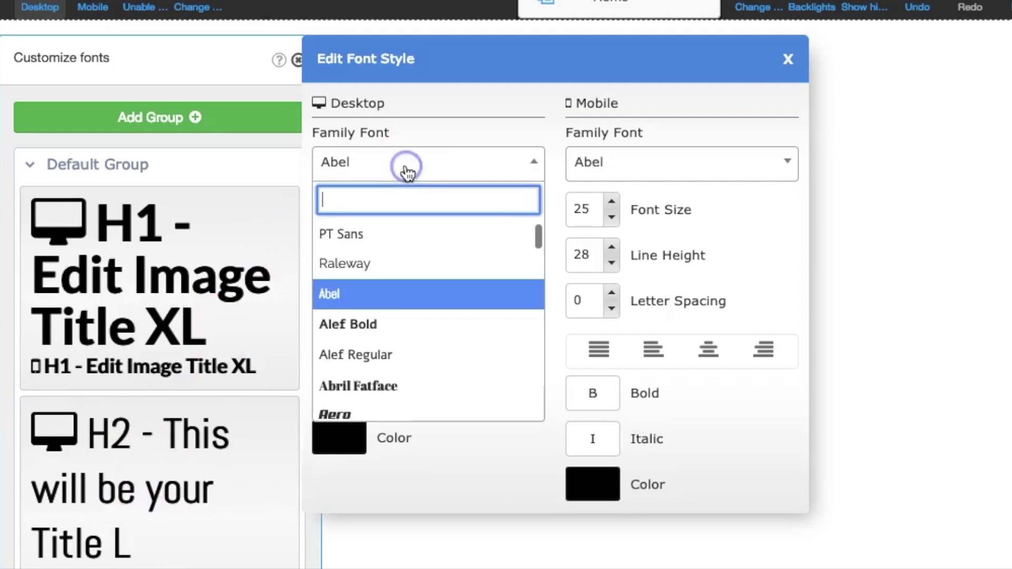
type("Lato")
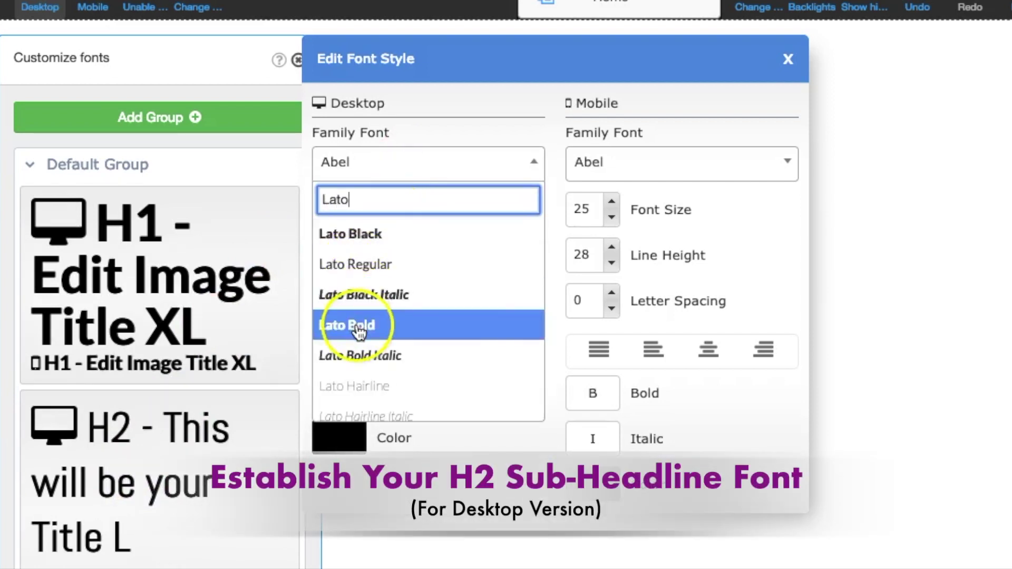
left_click(362, 233)
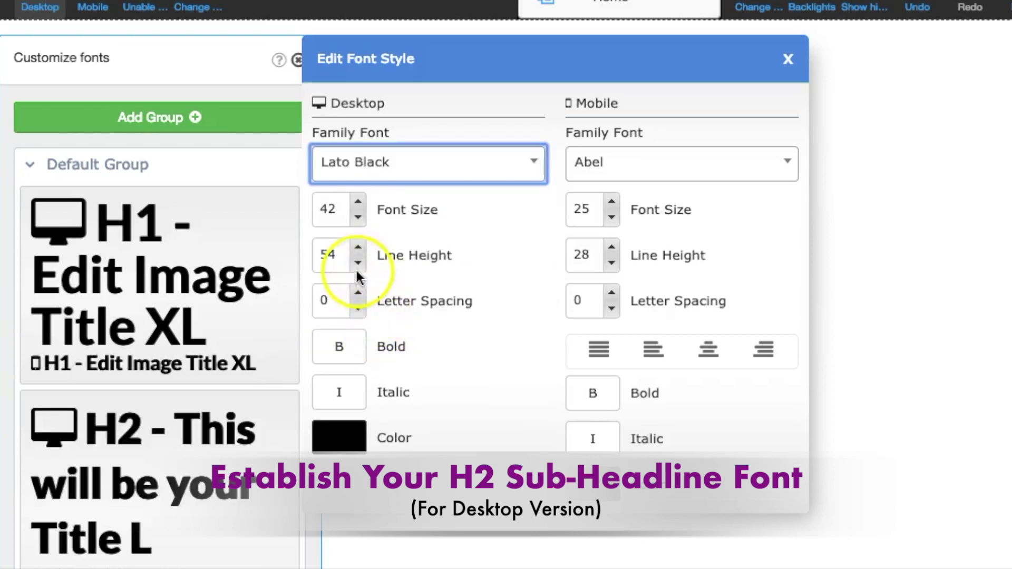
Set both the font size and the line height of the H2 desktop style to 40.
left_click(358, 218)
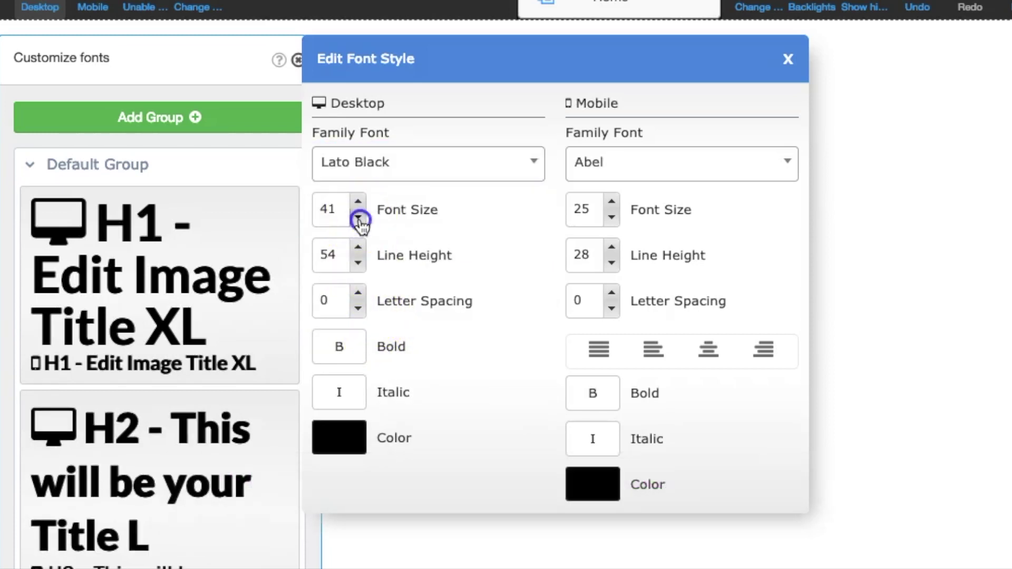
left_click(358, 218)
left_click(358, 266)
left_click(357, 267)
left_click(357, 266)
left_click(357, 266)
left_click(358, 266)
left_click(357, 266)
left_click(357, 266)
left_click(358, 266)
left_click(357, 266)
left_click(357, 266)
left_click(358, 266)
left_click(357, 266)
left_click(357, 266)
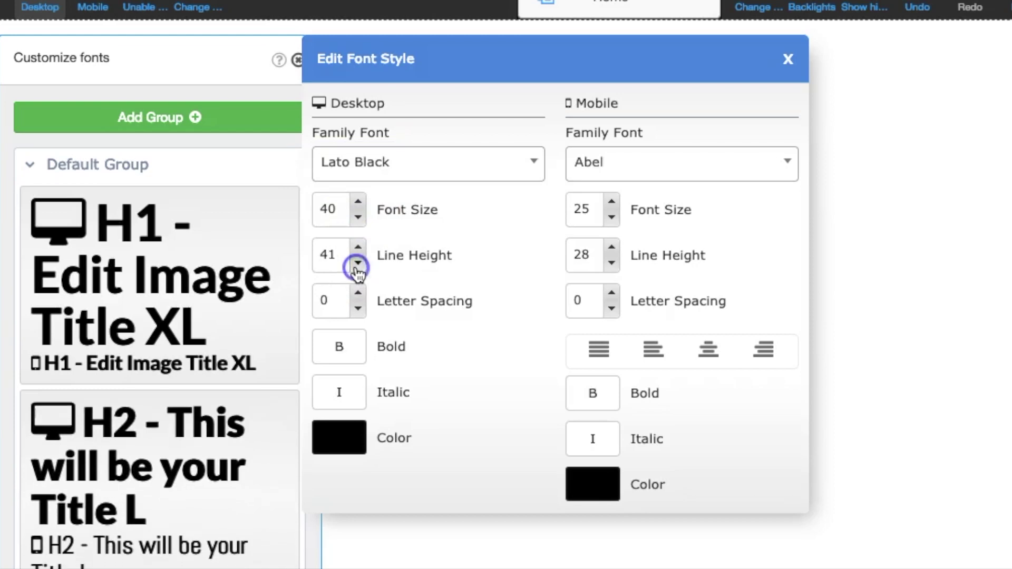
left_click(358, 267)
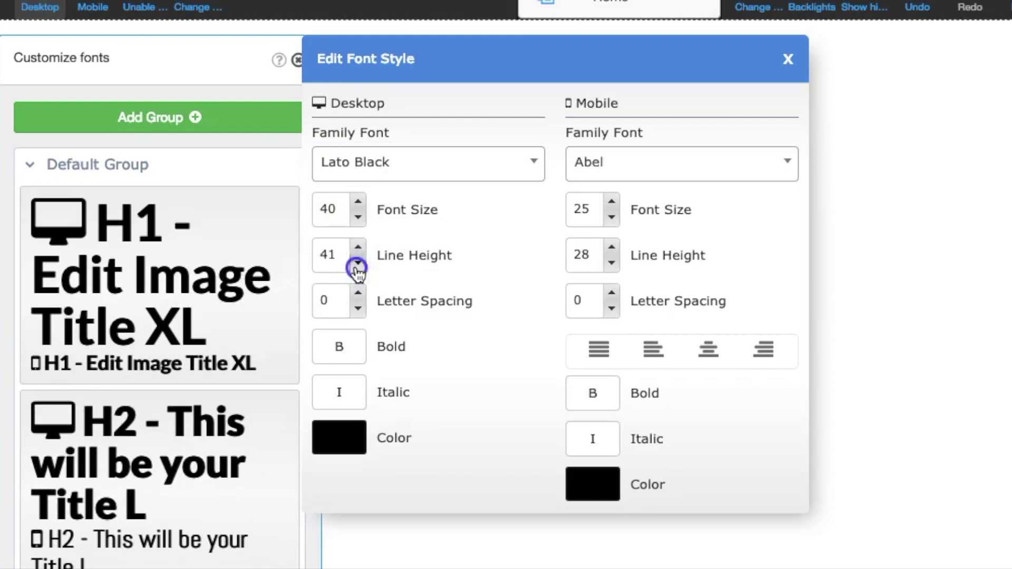
Set the mobile font family of the H2 title style to Lato Black.
left_click(644, 169)
type("Lato Black")
left_click(620, 232)
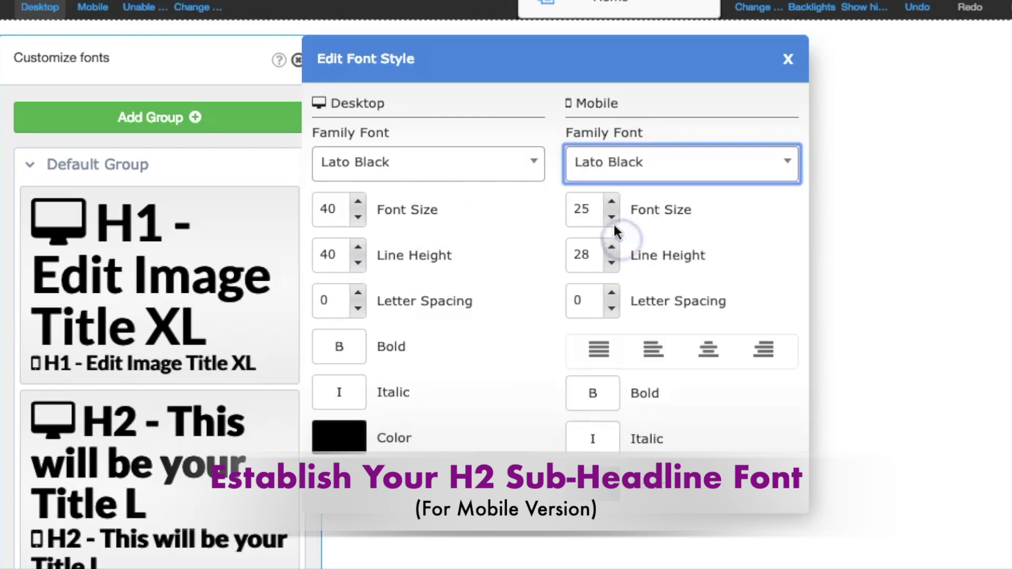
Set both the font size and the line height of the H2 mobile style to 20.
left_click(612, 217)
left_click(611, 217)
left_click(612, 217)
left_click(612, 264)
left_click(611, 263)
left_click(612, 264)
left_click(612, 264)
scroll(167, 336, "down", 1)
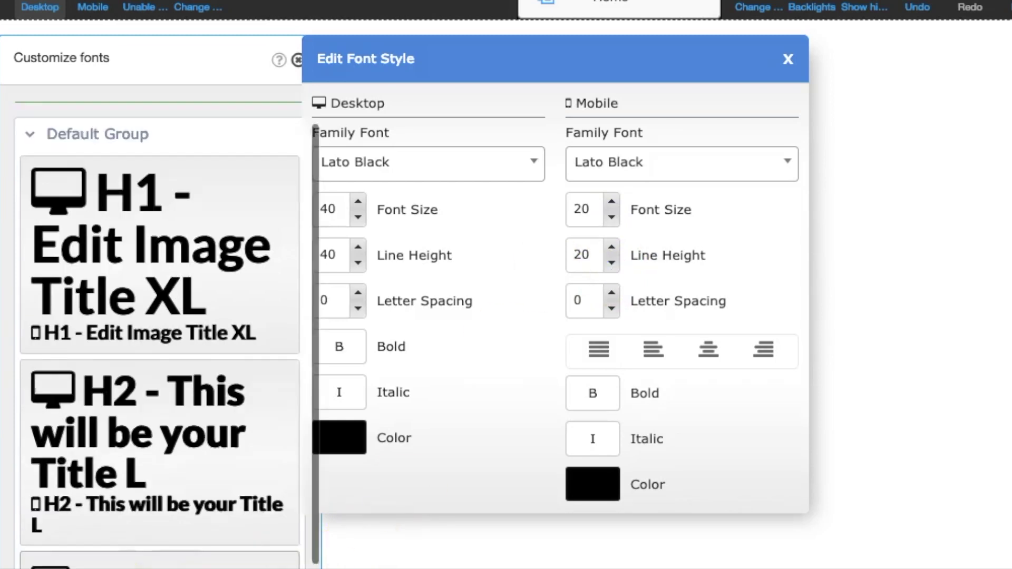
Set the desktop font family of the Paragraph L style to Lato Regular.
scroll(166, 335, "down", 5)
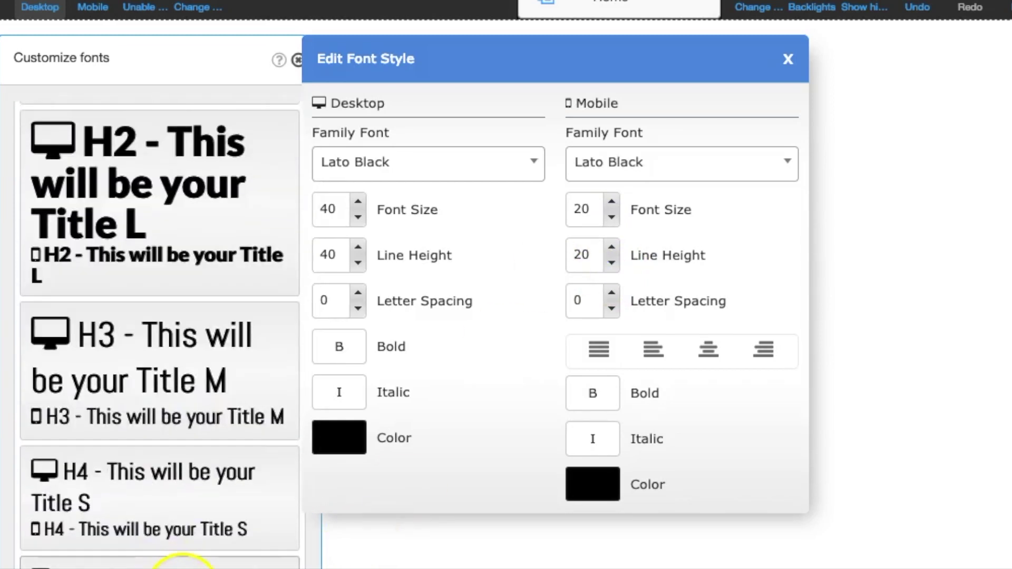
left_click(182, 562)
left_click(376, 174)
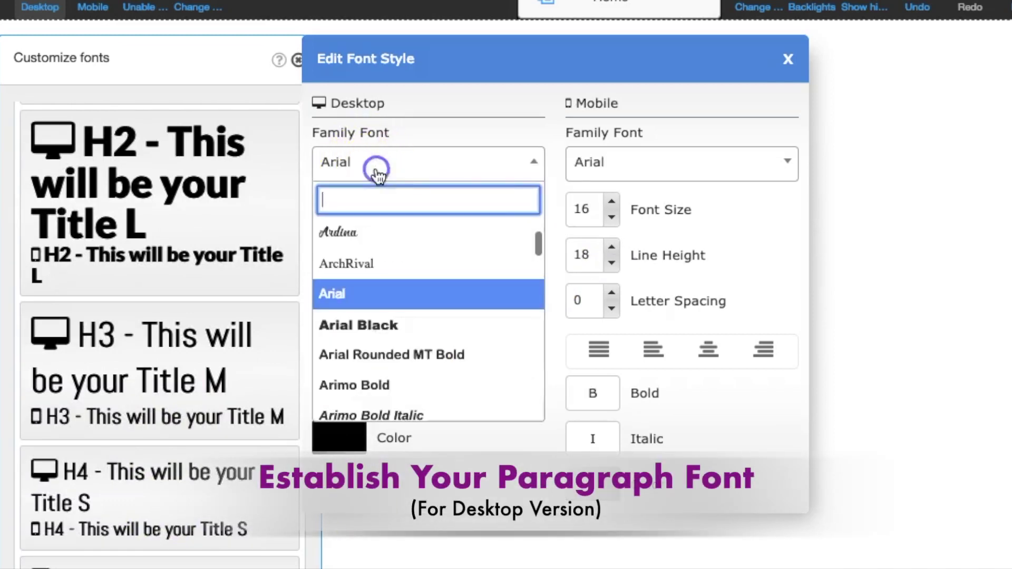
type("Lato")
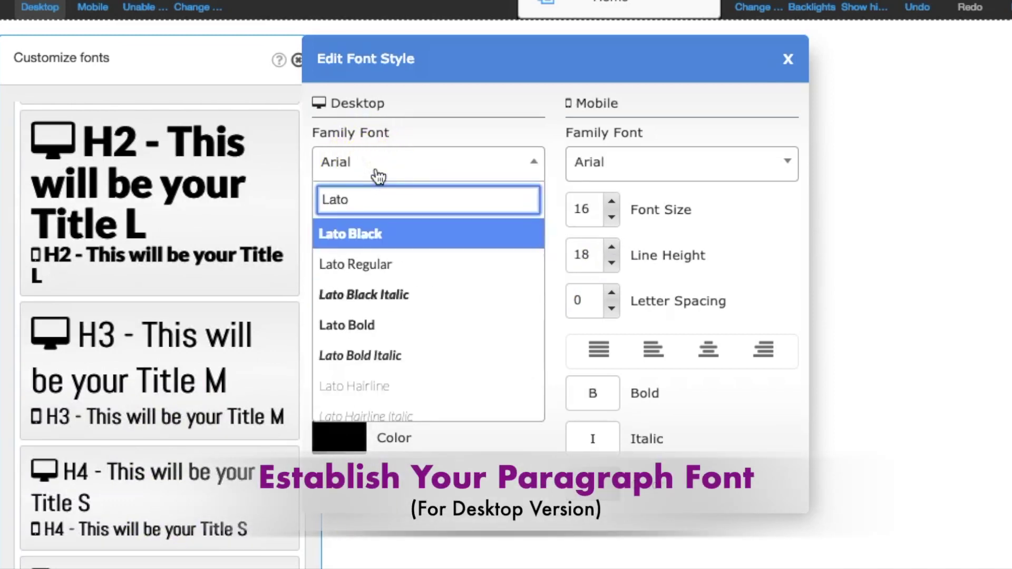
left_click(336, 266)
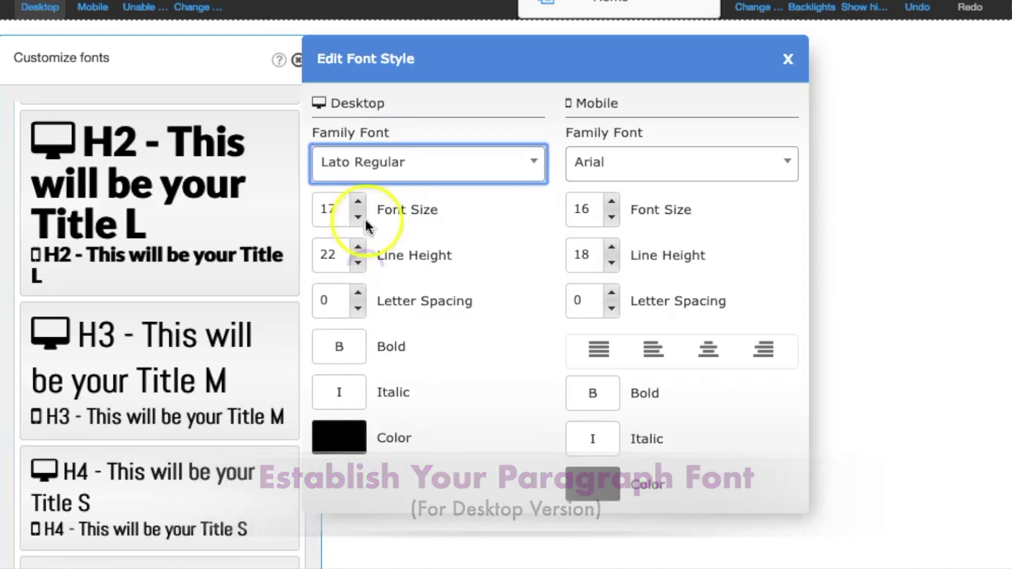
Set both the font size and the line height of the Paragraph L desktop style to 18.
left_click(358, 202)
left_click(358, 264)
left_click(359, 264)
left_click(359, 264)
left_click(358, 263)
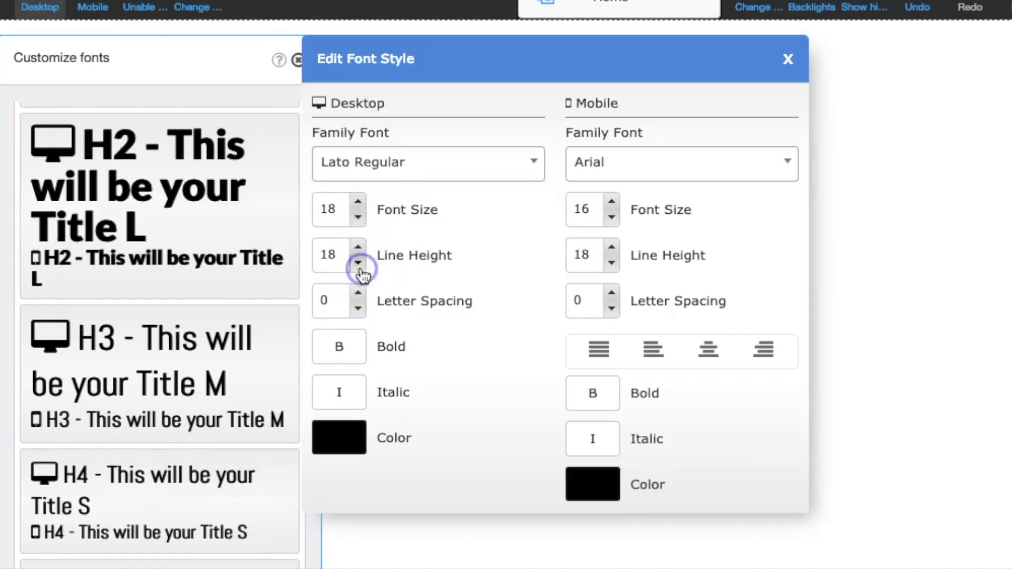
Set the mobile font family of the Paragraph L style to Lato Regular.
left_click(633, 165)
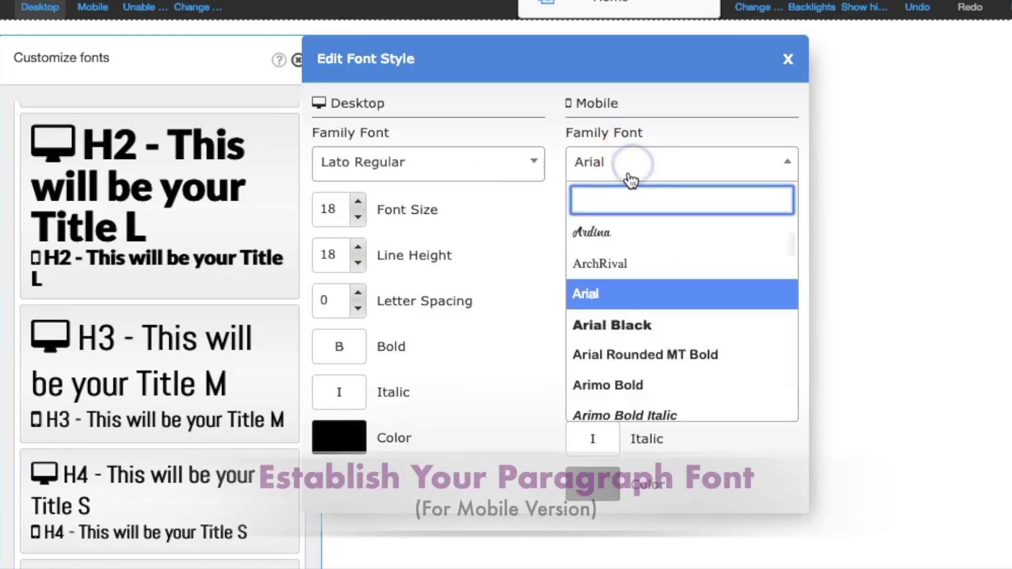
type("Lato")
left_click(607, 264)
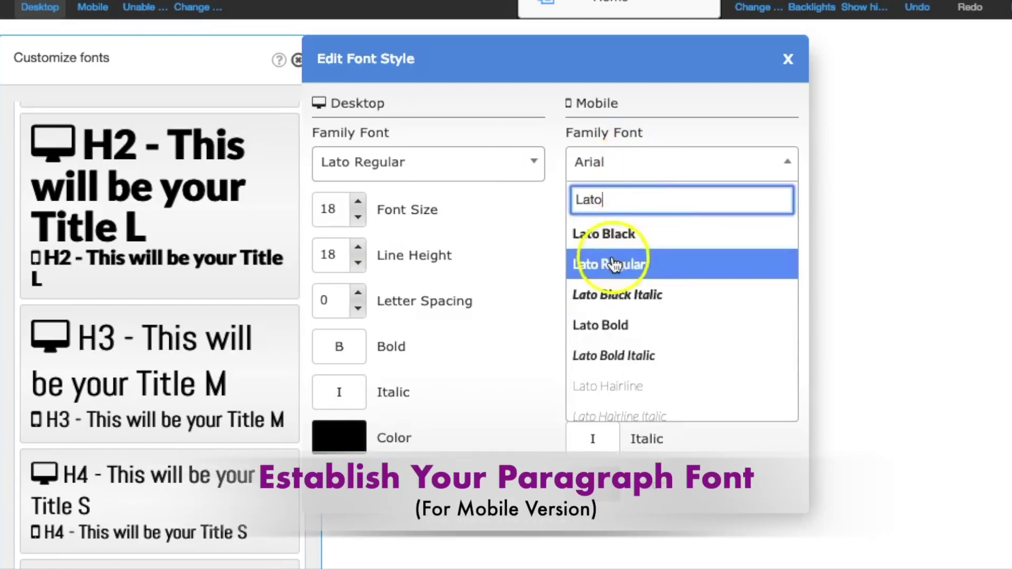
Slightly reduce the font size and the line height of the Paragraph L mobile style.
left_click(612, 216)
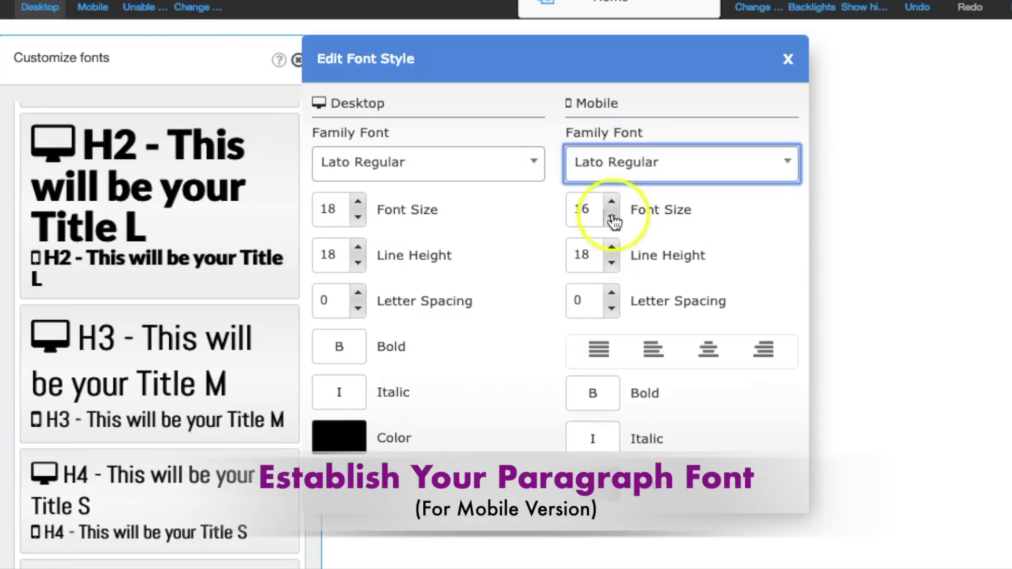
left_click(612, 263)
left_click(612, 263)
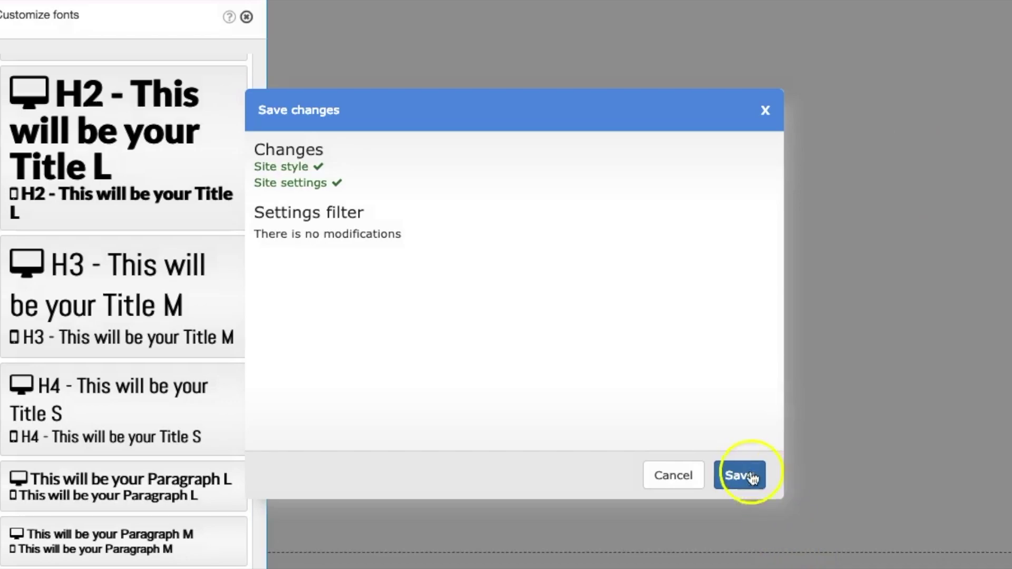
Save the site style changes and close the font customization.
left_click(753, 476)
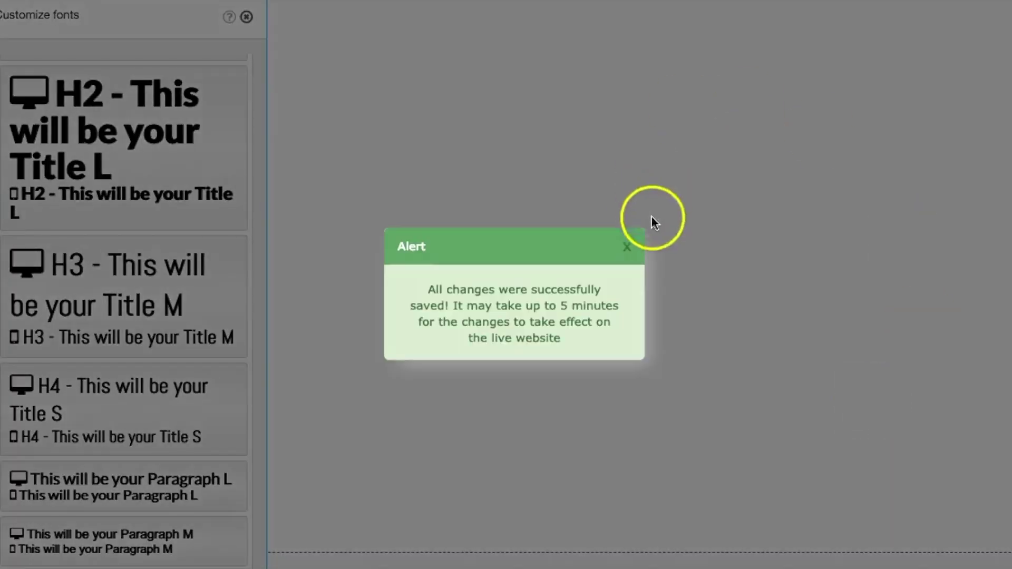
left_click(627, 248)
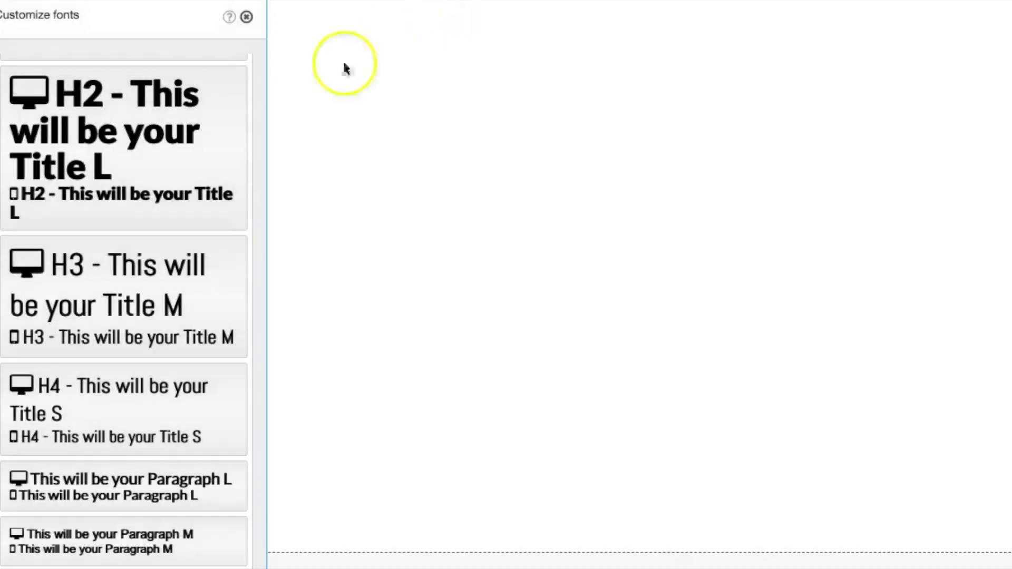
left_click(247, 20)
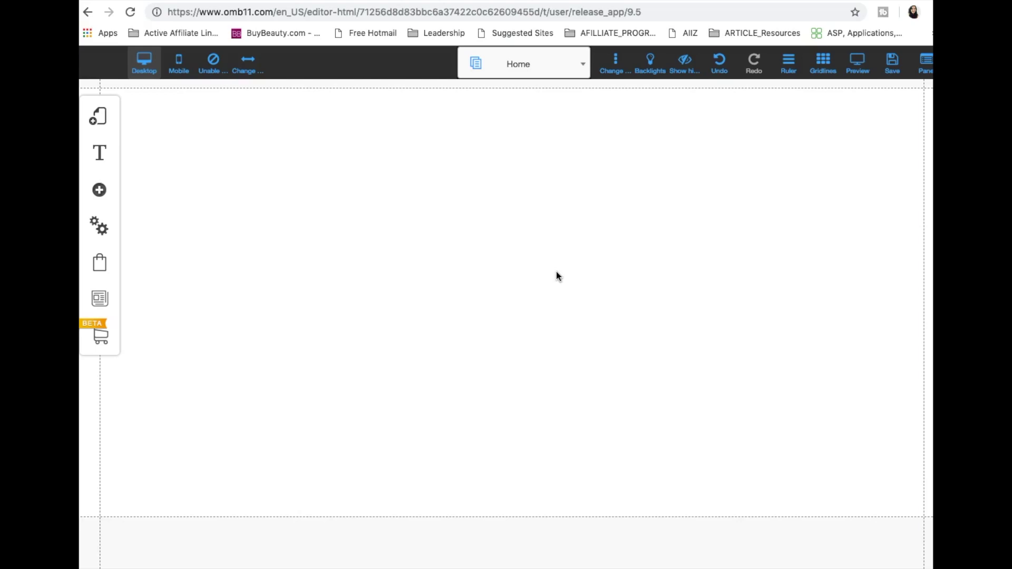
Switch to Canva, open the brand kit and copy the purple color code a7008d from the RISEMarketing&Design palette.
left_click(685, 185)
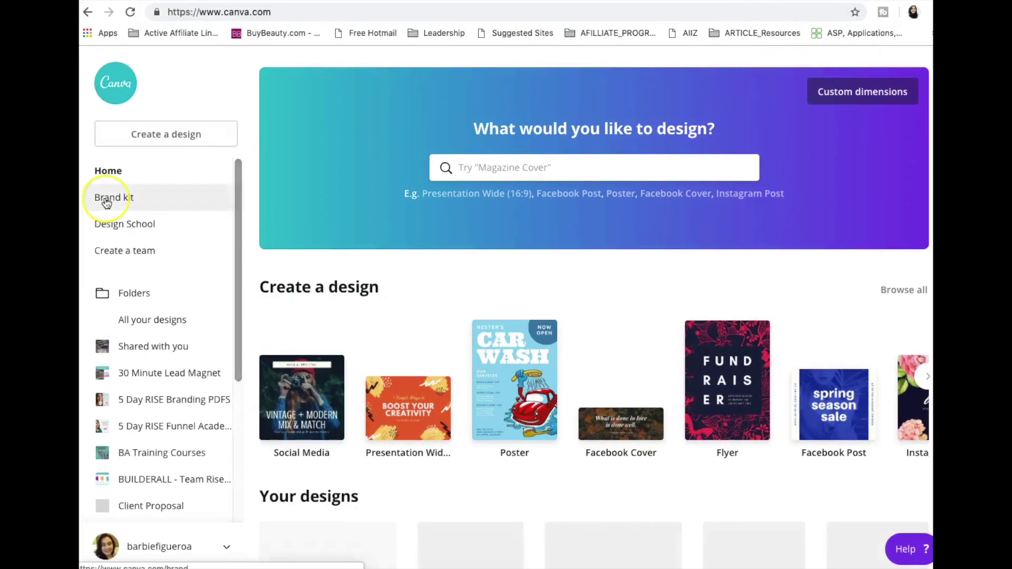
left_click(105, 201)
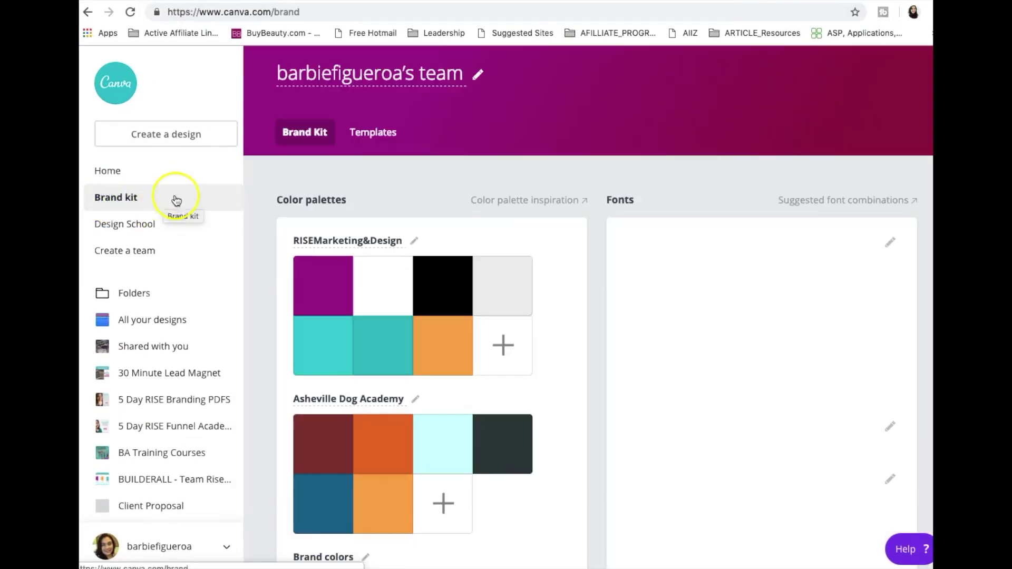
left_click(318, 295)
left_click(332, 502)
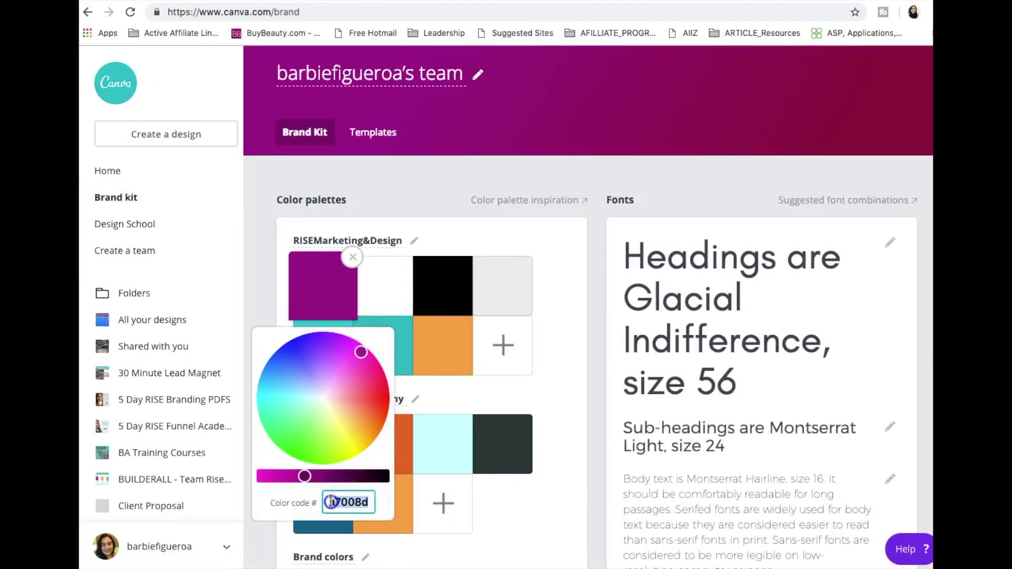
Copy the color codes of the darker teal (13bec5), orange (ffa94c) and light gray swatches in the same palette.
left_click(383, 345)
left_click(387, 559)
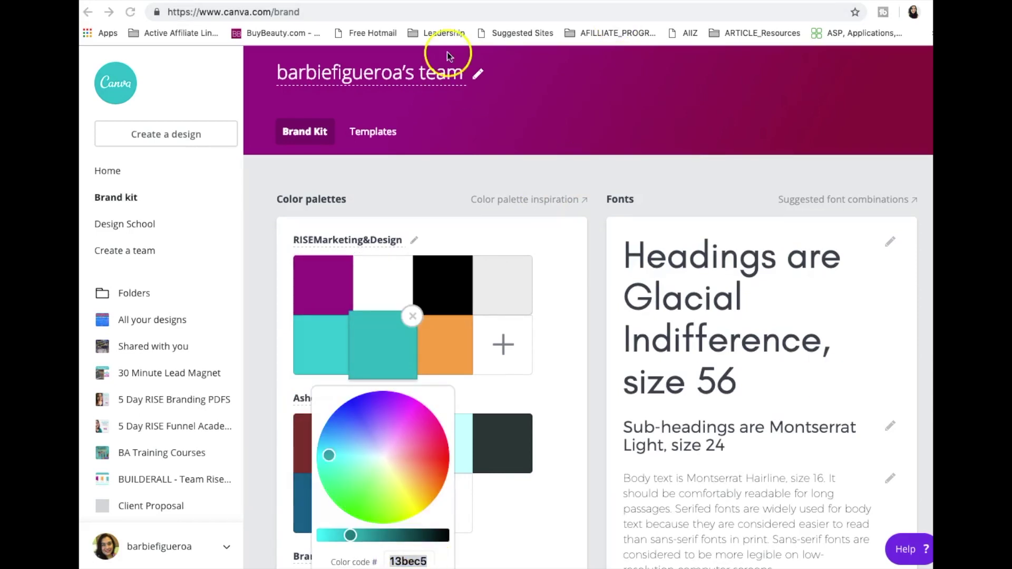
left_click(451, 344)
left_click(463, 560)
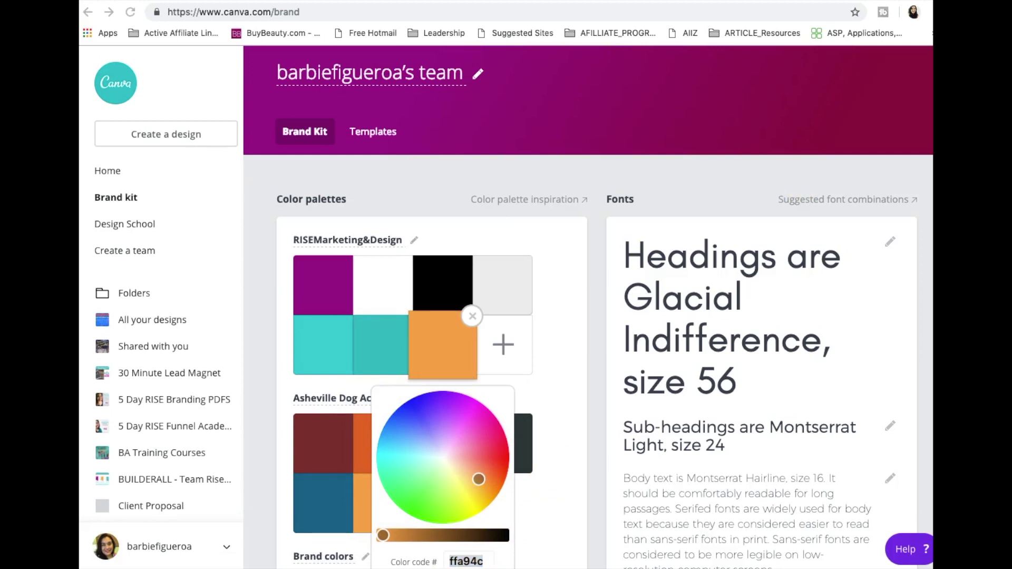
left_click(501, 282)
double_click(515, 499)
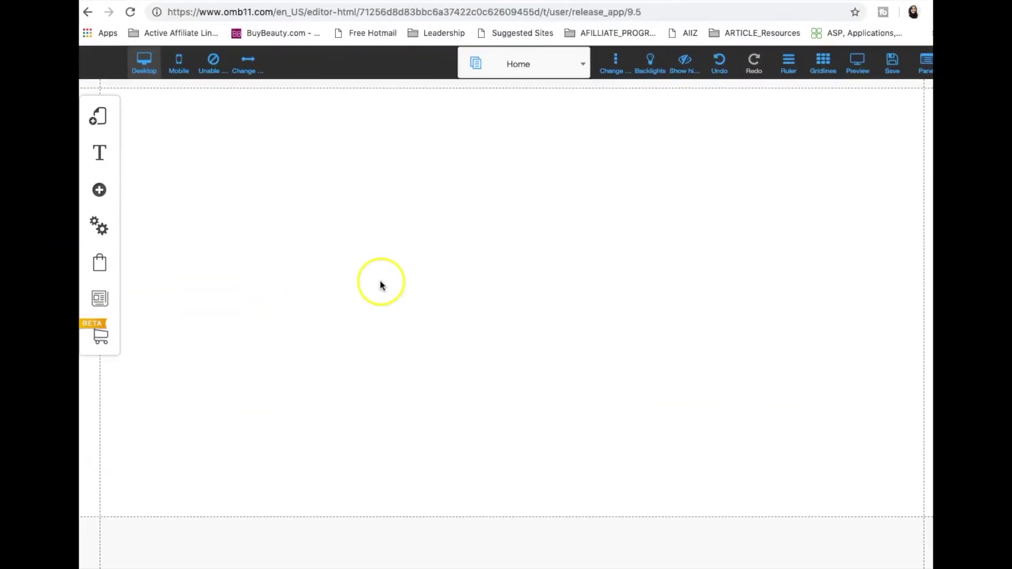
Return to the Builderall editor and add a full-width banner to the blank Home page.
left_click(99, 192)
left_click(181, 229)
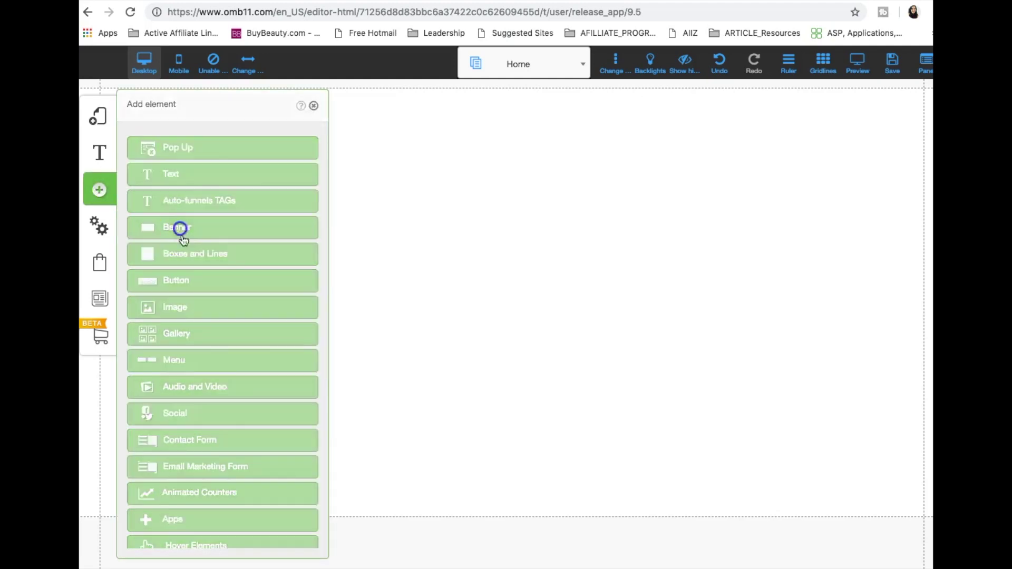
left_click_drag(210, 206, 649, 265)
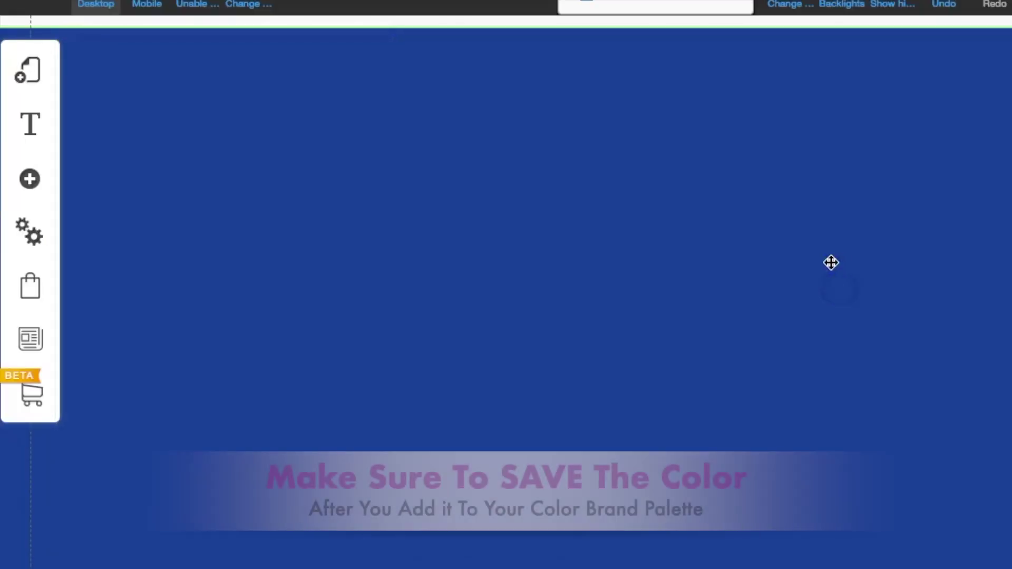
Set the banner's background color to #a7008d and save that purple to the favorite colors.
left_click(532, 202)
left_click(532, 210)
left_click(320, 292)
left_click(361, 373)
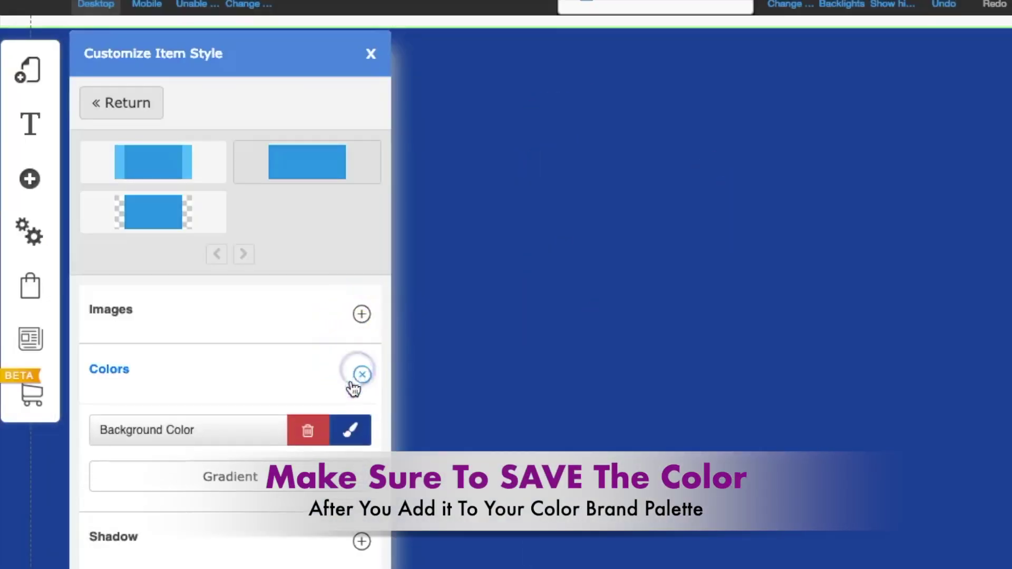
left_click(347, 430)
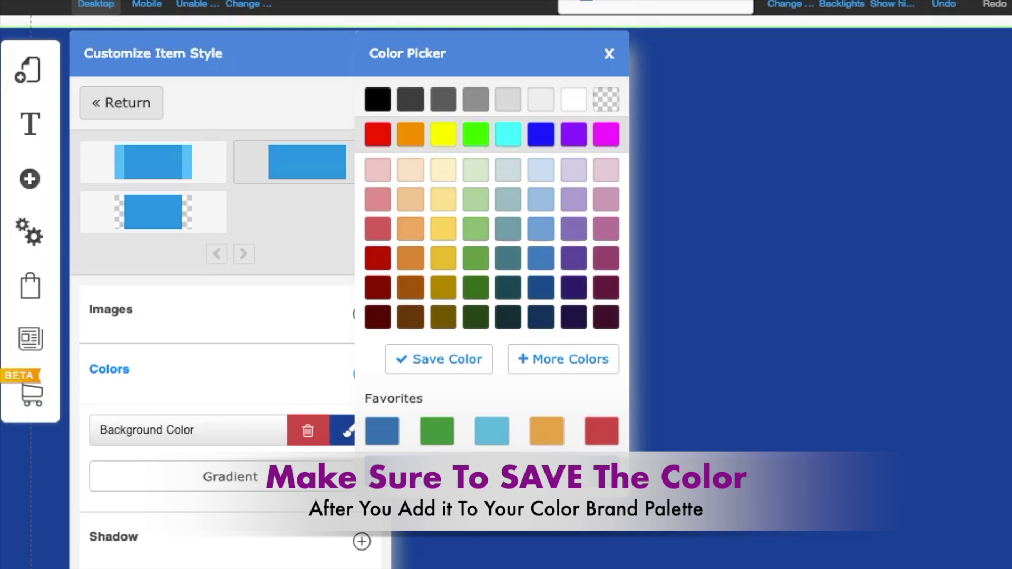
left_click(561, 358)
left_click_drag(712, 323, 578, 330)
type("rgb(167, 0, 141)")
left_click(456, 359)
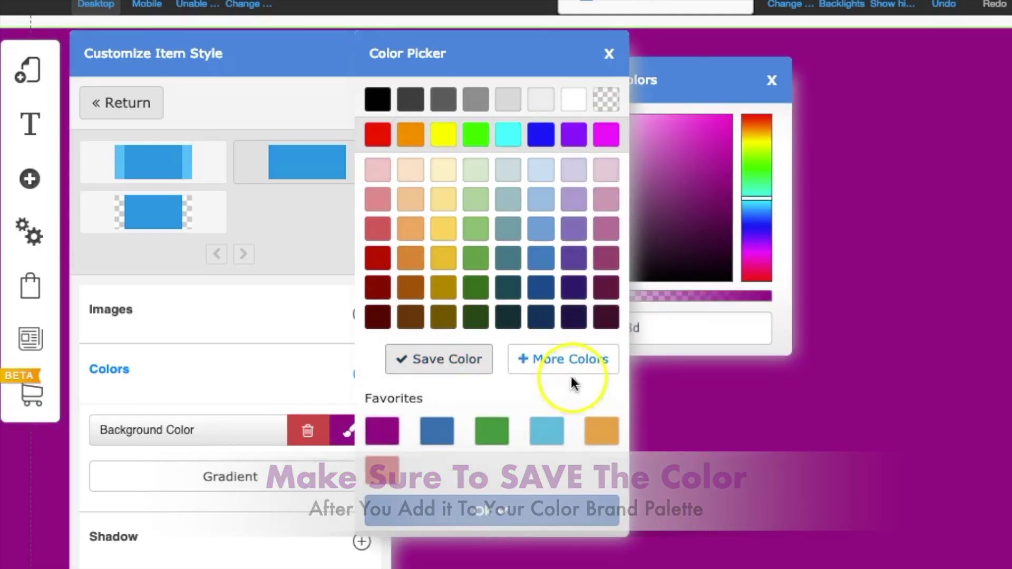
Enter the custom color #13bec5 for the banner background and save it to the favorites.
left_click(585, 359)
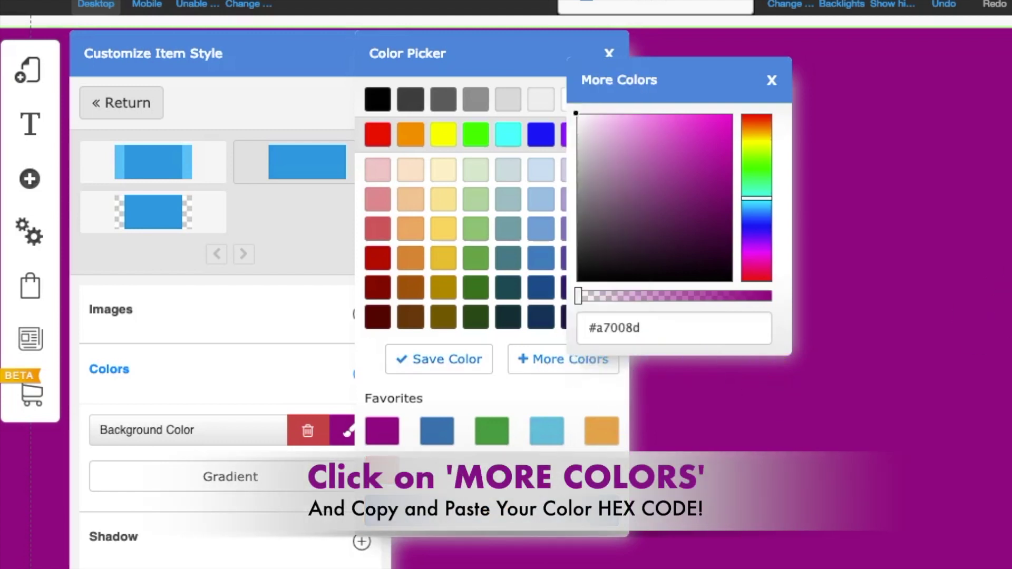
left_click_drag(648, 327, 570, 328)
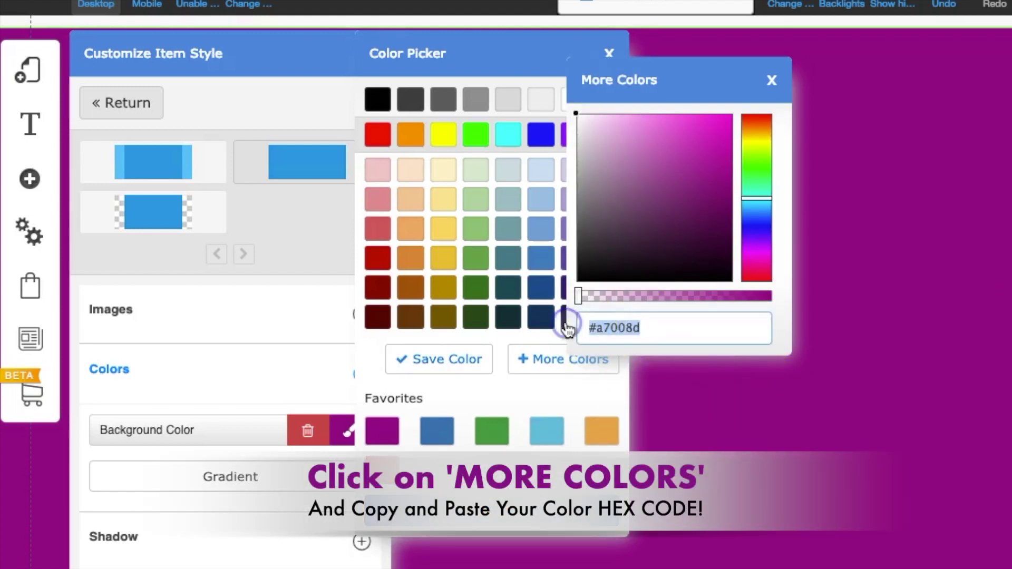
type("#13bec5")
left_click(438, 360)
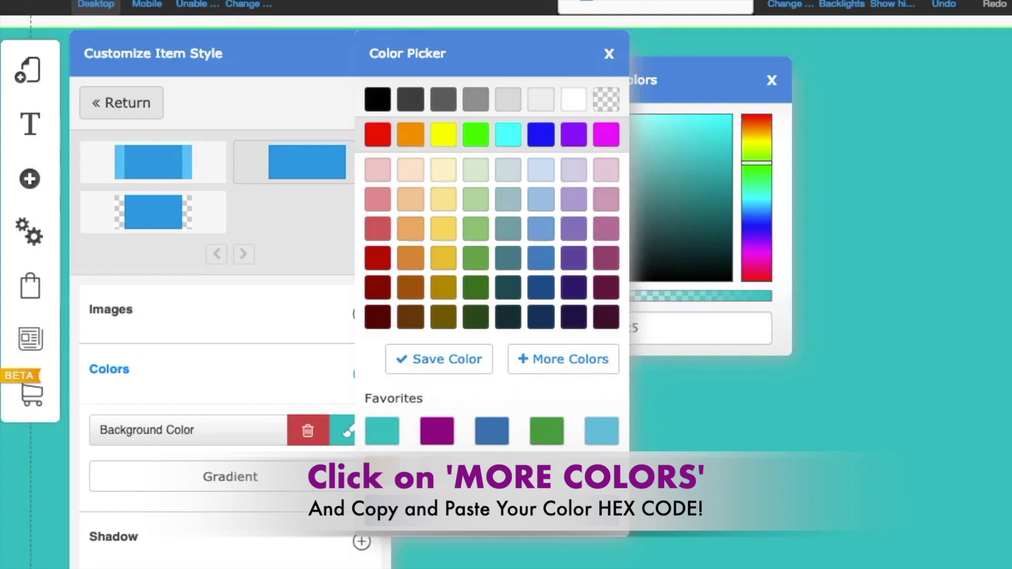
Enter the custom color #ffa94c for the banner background and save it to the favorites.
left_click(590, 360)
left_click_drag(646, 327, 589, 325)
type("#ffa94c")
left_click(438, 359)
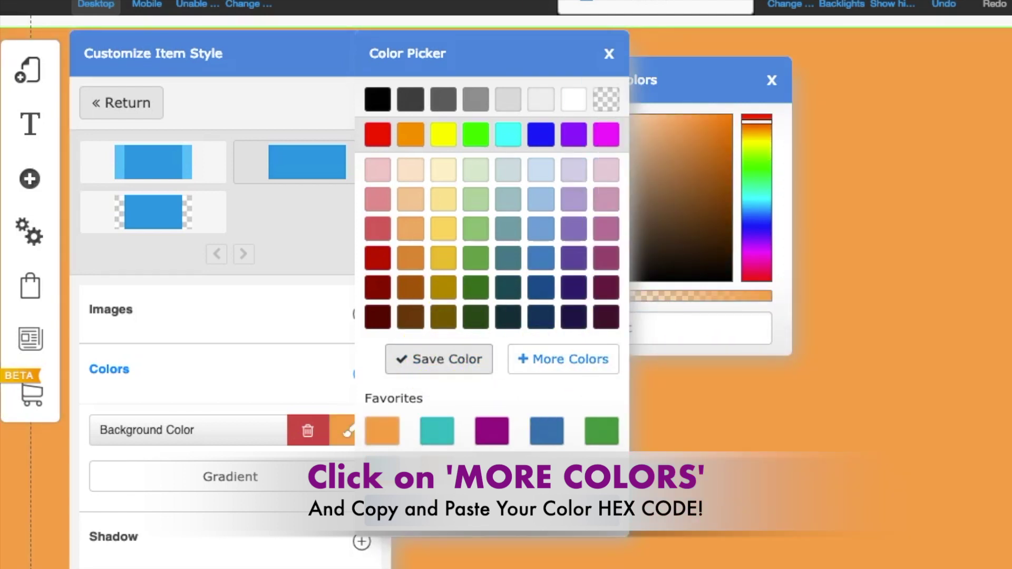
Enter the brand's light gray as a custom color and save it to the favorites.
left_click(450, 364)
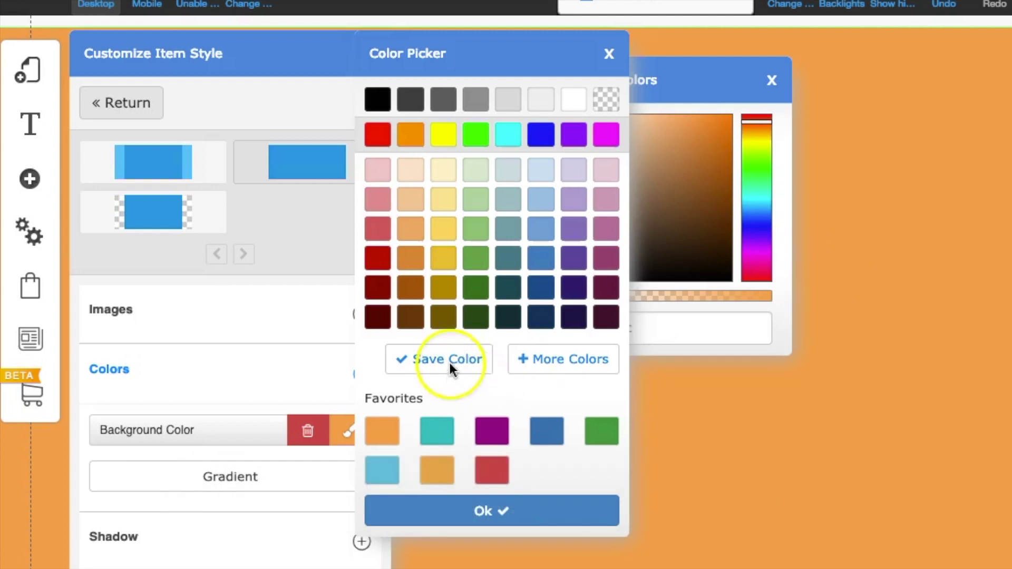
left_click_drag(668, 332, 589, 328)
left_click(467, 369)
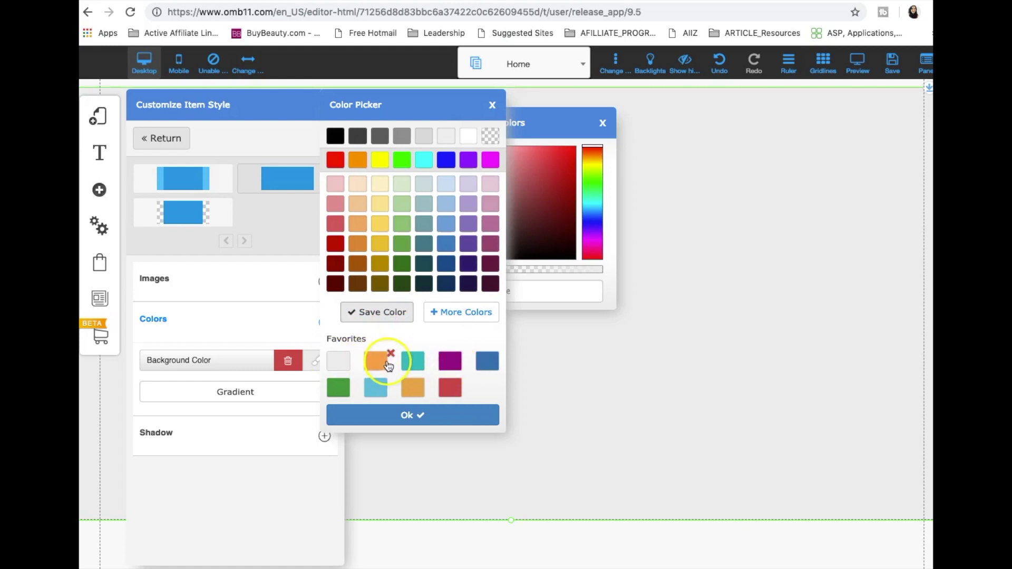
Apply the purple favorite color to the banner background and close its style settings.
left_click(447, 364)
left_click(606, 433)
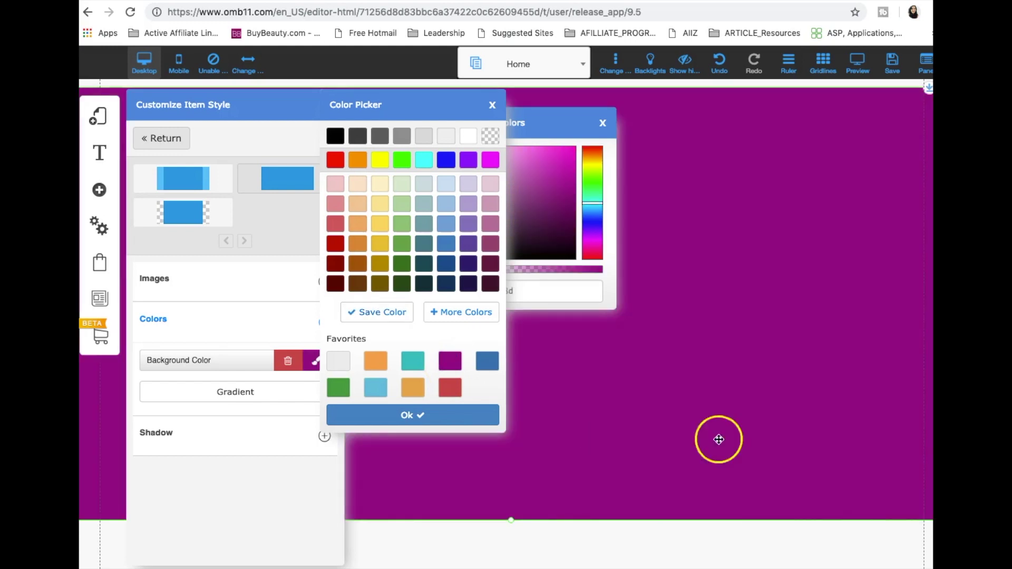
left_click(761, 434)
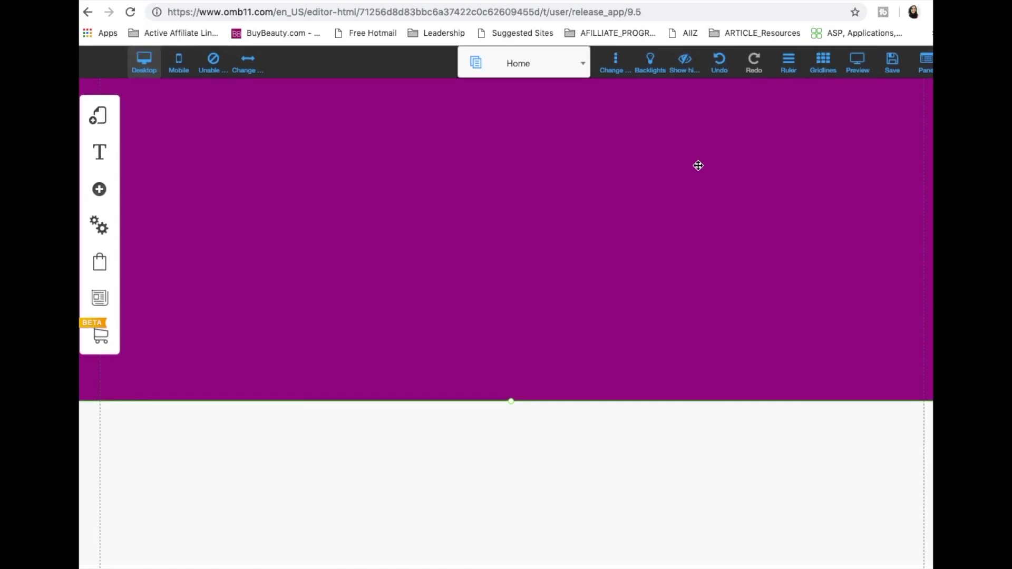
left_click(540, 496)
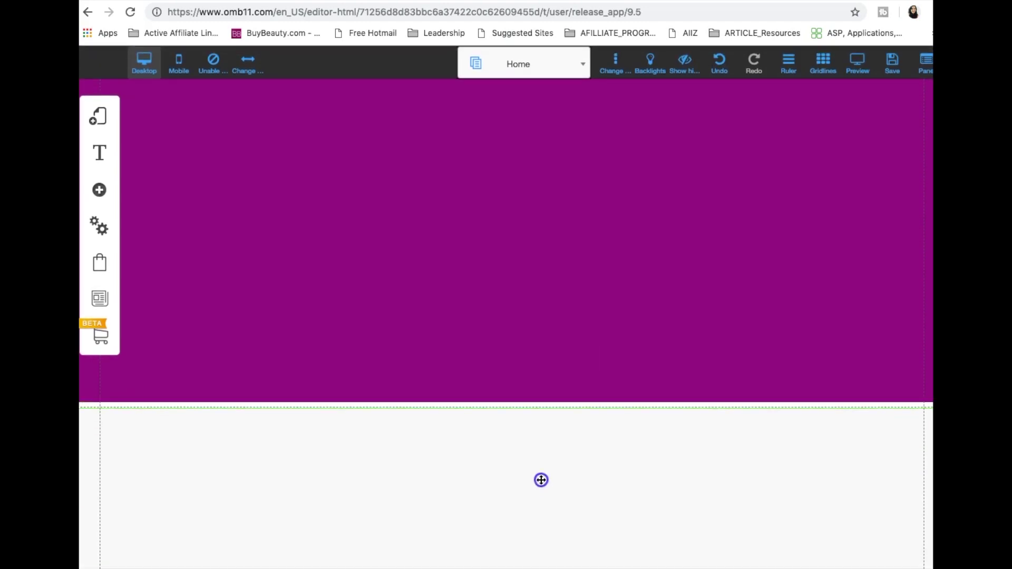
left_click(687, 334)
Save the modified Home page together with the site style and settings, and dismiss the alert.
left_click(891, 62)
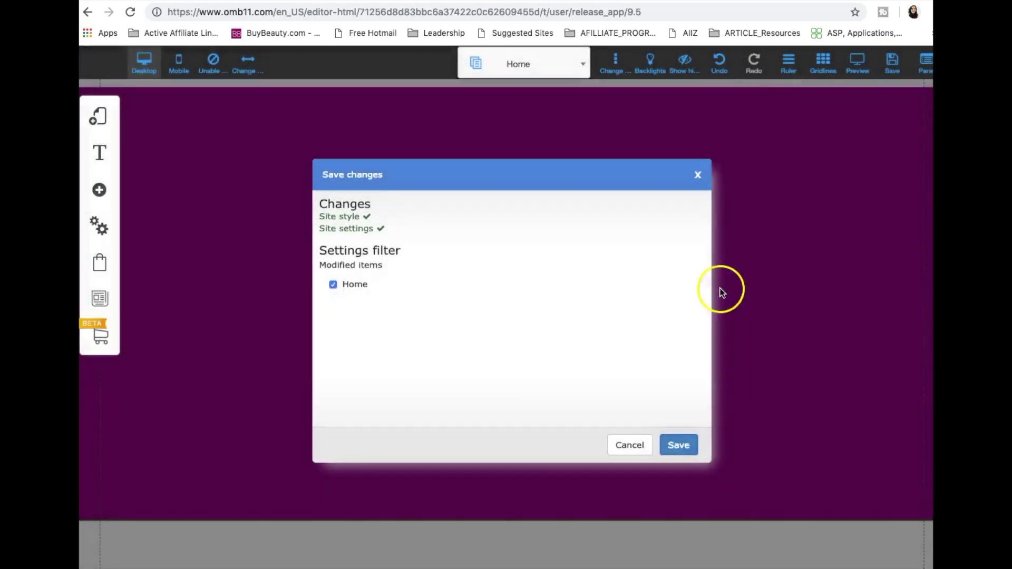
left_click(678, 444)
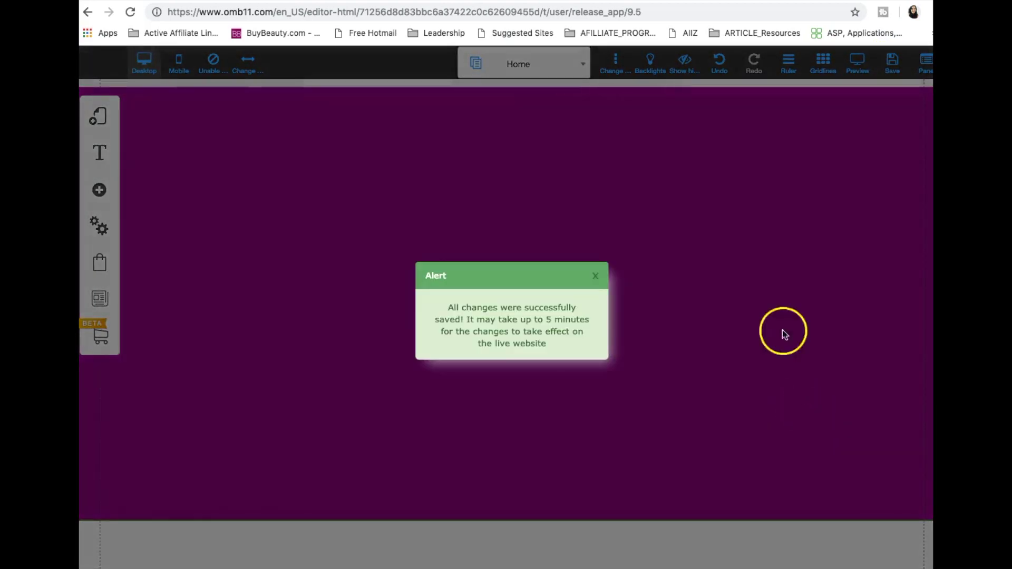
left_click(595, 275)
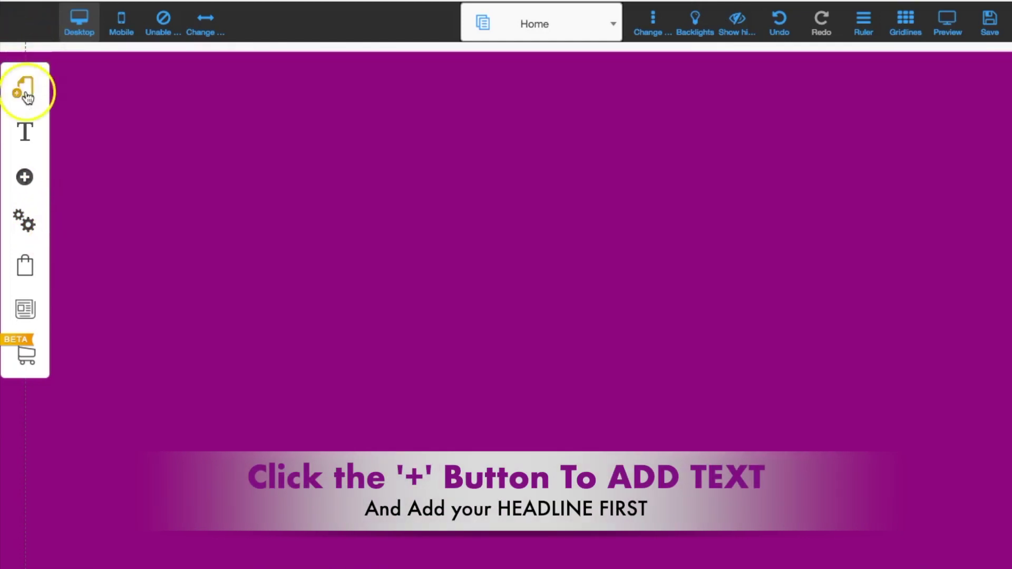
Add an H1 Title XL text element across the upper part of the purple banner.
left_click(24, 177)
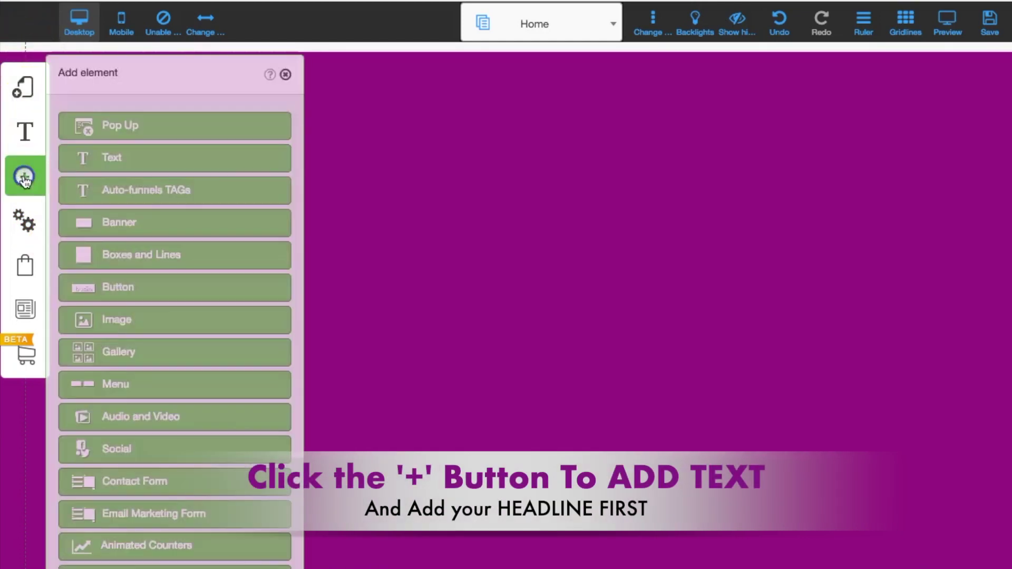
left_click(93, 167)
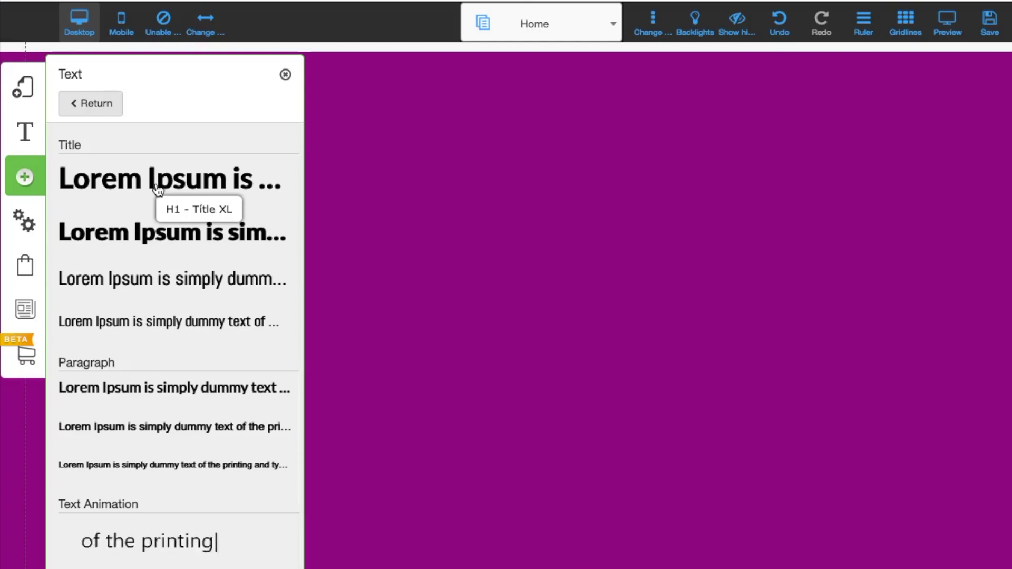
left_click_drag(158, 179, 987, 153)
left_click(287, 132)
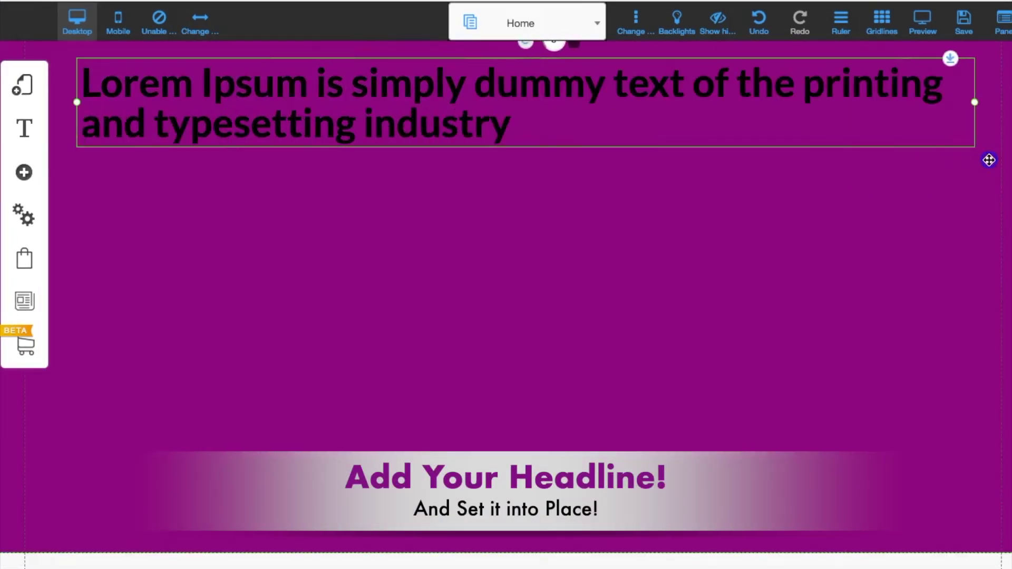
Replace the H1 placeholder with the headline "How To Create Beautiful Lead Capture Pages Using the Builderall Pixel Perfect Builder!".
double_click(536, 128)
type("How To C")
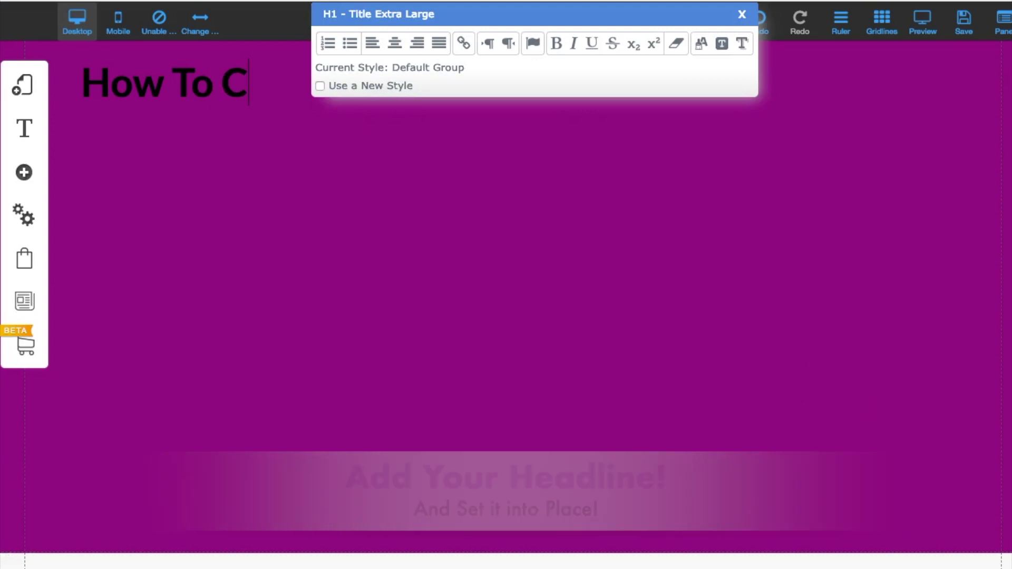
type("reate Pages Using the Builder")
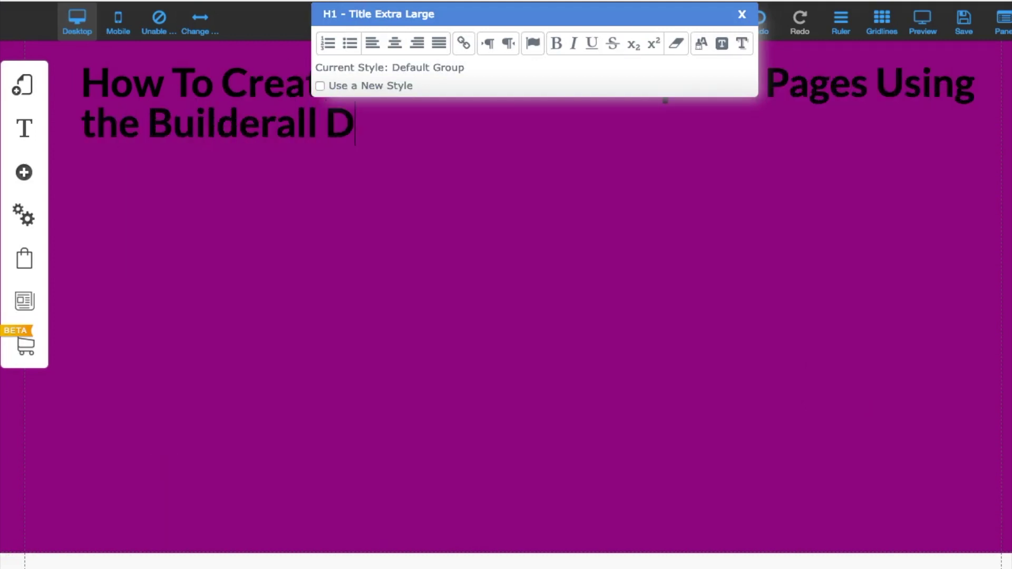
type("all Digital Marketing")
key("BackSpace")
key("BackSpace")
key("BackSpace")
key("BackSpace")
key("BackSpace")
key("BackSpace")
key("BackSpace")
key("BackSpace")
key("BackSpace")
key("BackSpace")
key("BackSpace")
key("BackSpace")
key("BackSpace")
key("BackSpace")
key("BackSpace")
key("BackSpace")
key("BackSpace")
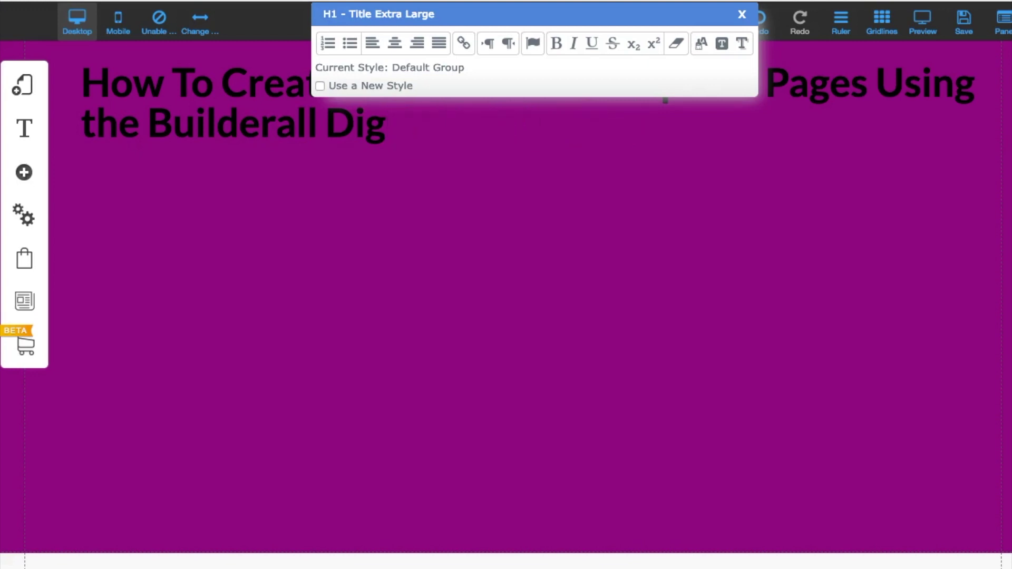
type("Pixel Perfect Builder!")
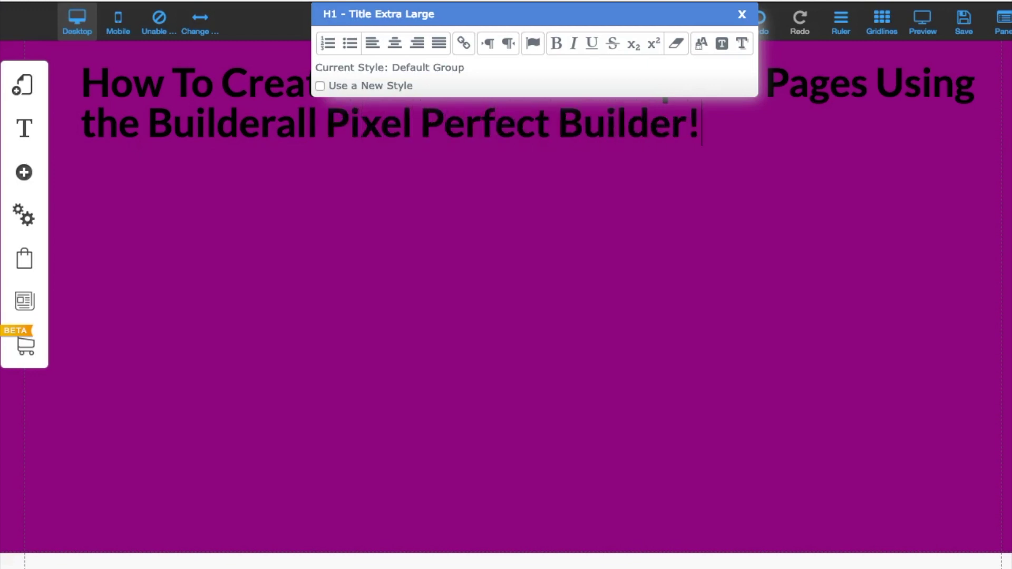
left_click_drag(506, 22, 563, 294)
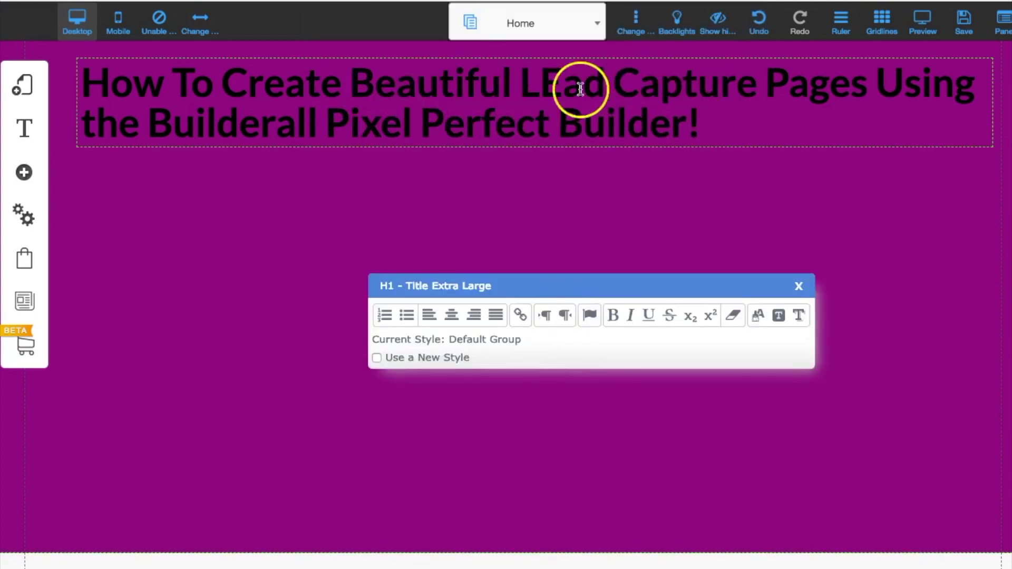
left_click(560, 86)
key("BackSpace")
type("e")
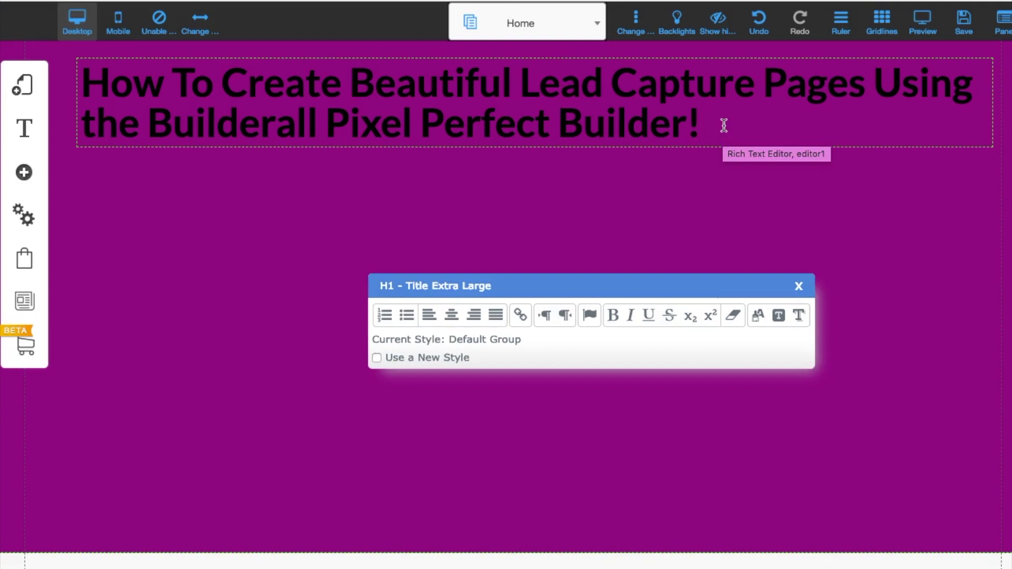
Color the entire headline white and center-align its text.
left_click_drag(713, 122, 91, 75)
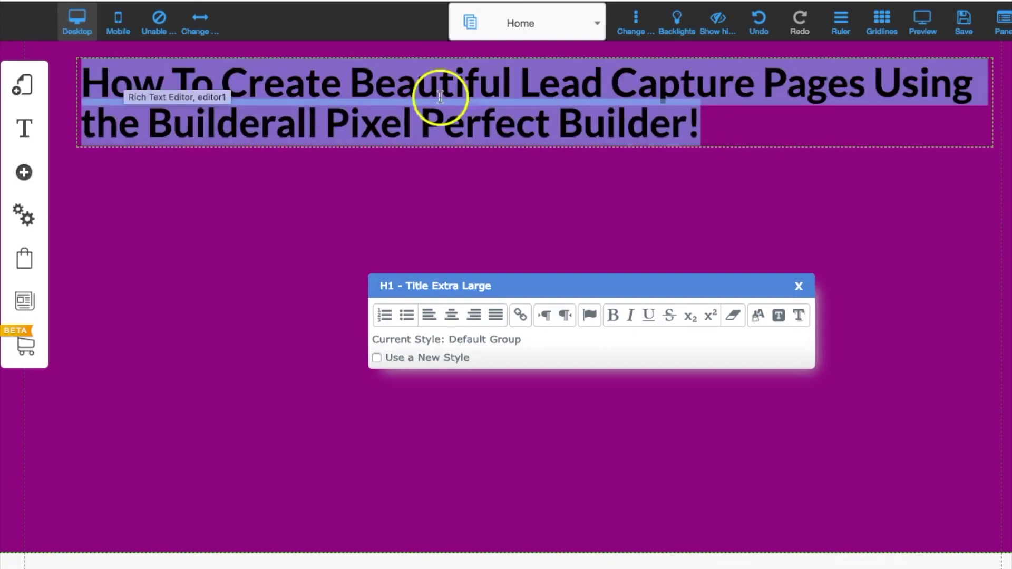
left_click(759, 311)
left_click(670, 109)
left_click(662, 140)
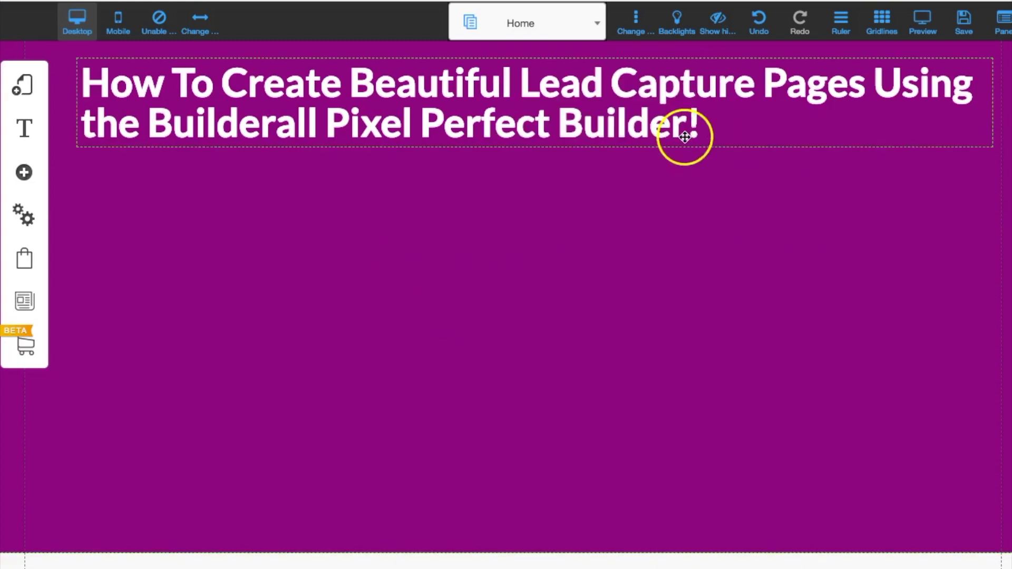
left_click(707, 133)
left_click_drag(705, 132, 390, 58)
left_click(391, 52)
left_click(490, 230)
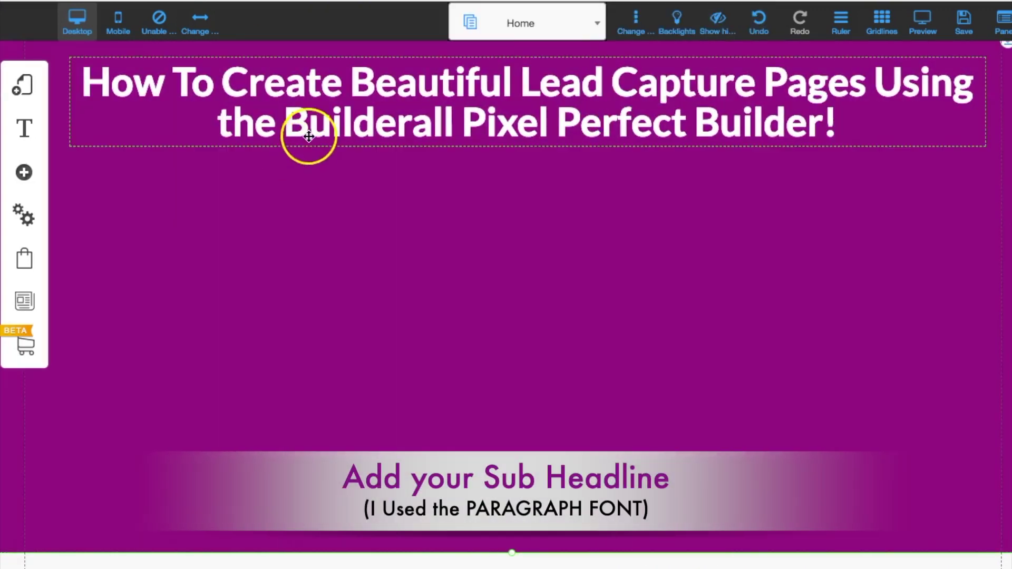
Add a Paragraph Large sub headline centered below the headline reading "Now You TOO Can Build Awesome Lead Capture Pages Quickly!".
left_click(24, 172)
left_click(108, 153)
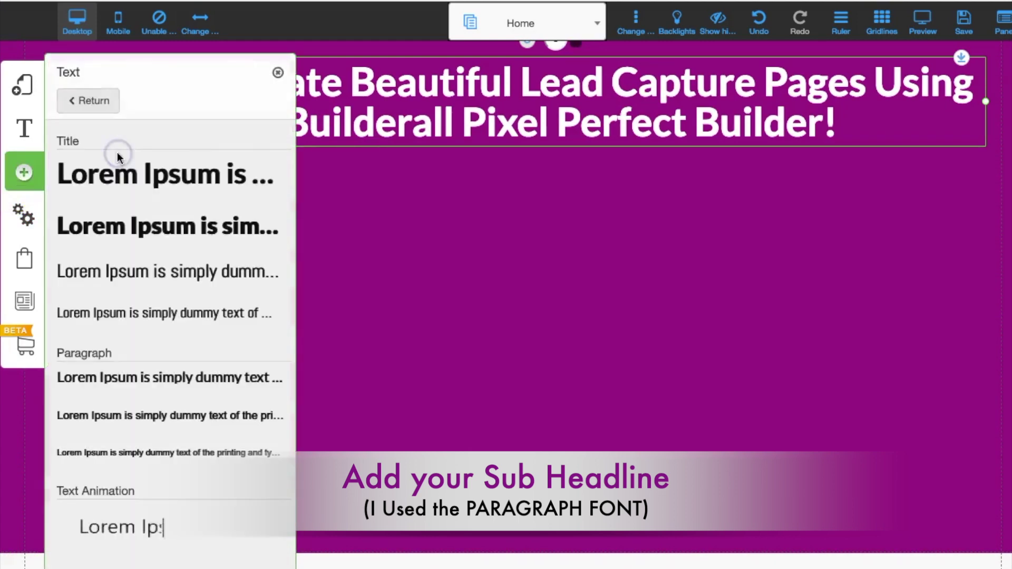
left_click(135, 392)
double_click(450, 192)
left_click_drag(275, 186, 734, 185)
type("Now")
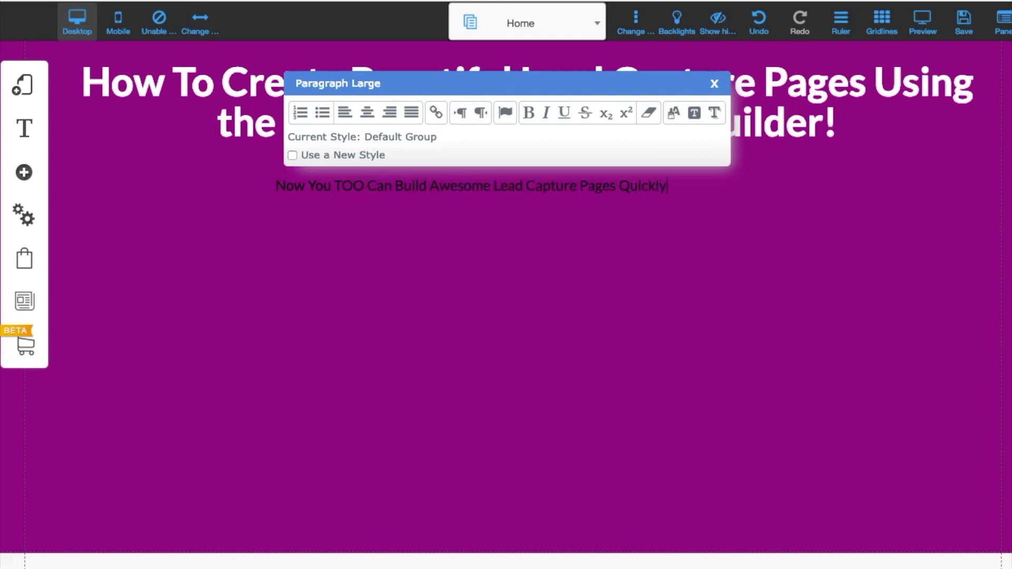
left_click(646, 471)
left_click_drag(431, 188, 436, 171)
Color the sub headline text with the saved orange favorite color.
double_click(653, 172)
left_click_drag(677, 171, 572, 158)
left_click(659, 97)
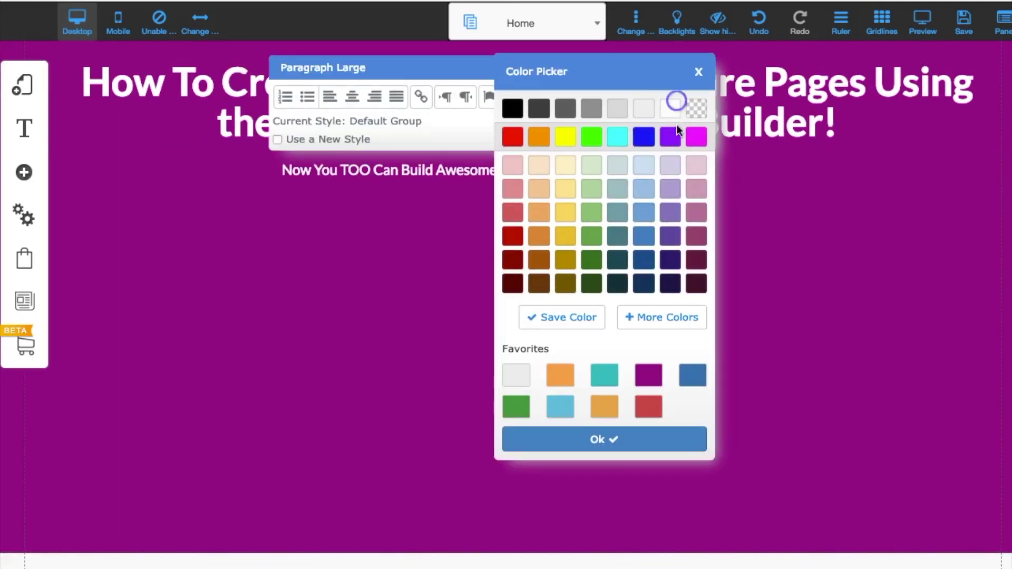
left_click(565, 377)
left_click(838, 287)
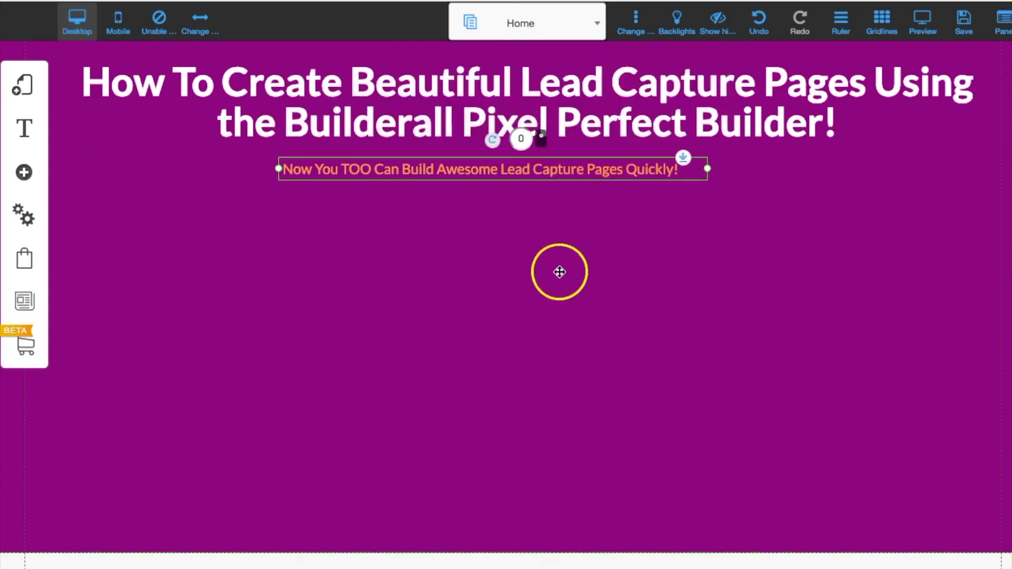
Add the "Get Instant Access" email marketing opt-in form, place it in the banner's right half below the sub headline, and dismiss the alert.
left_click(24, 174)
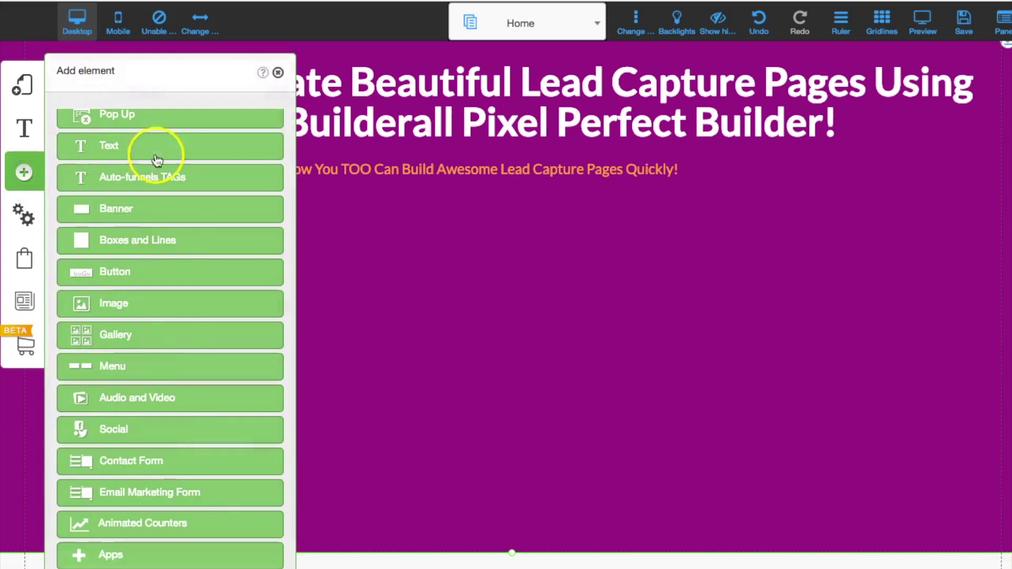
left_click(174, 496)
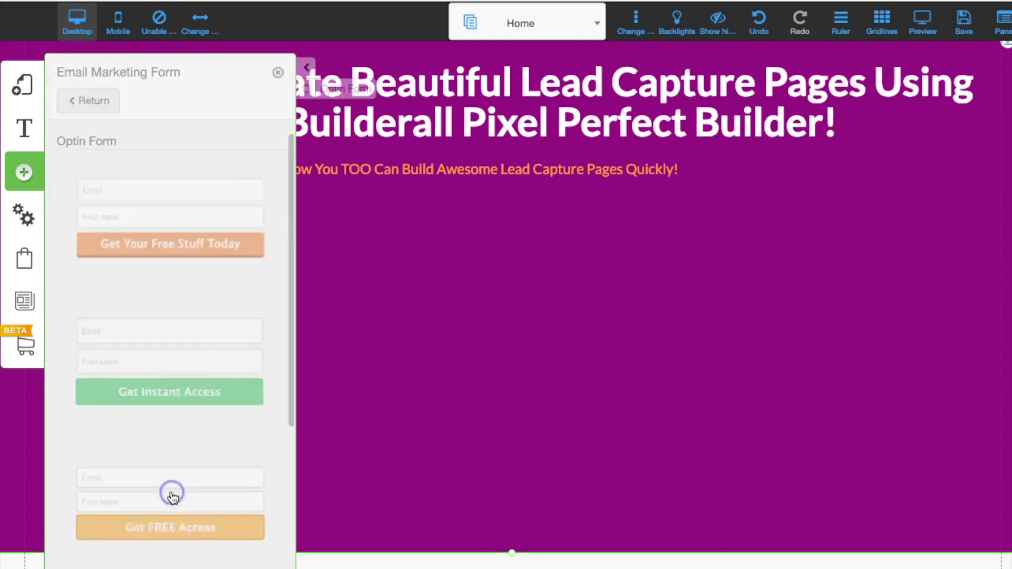
left_click(212, 398)
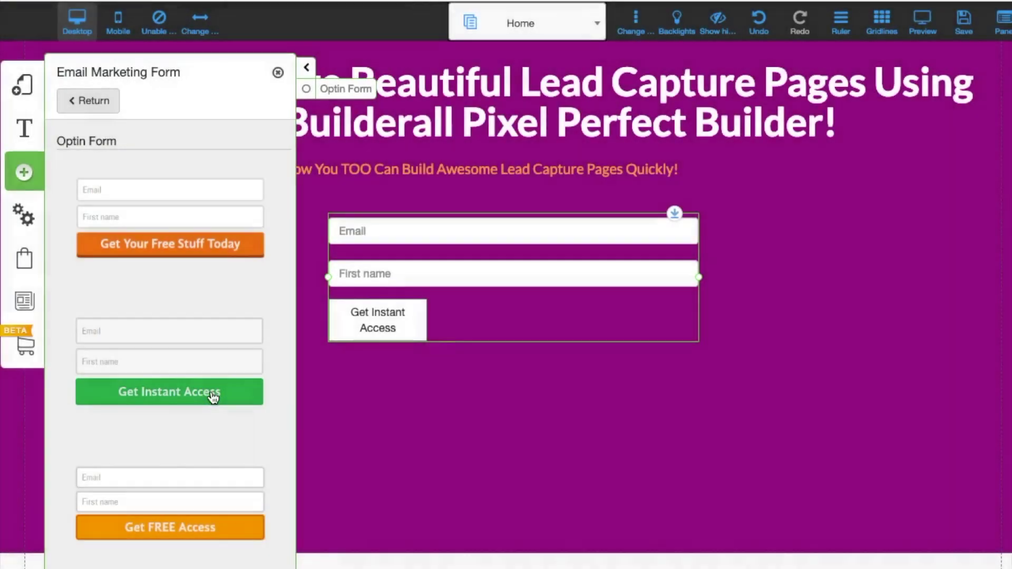
left_click(501, 388)
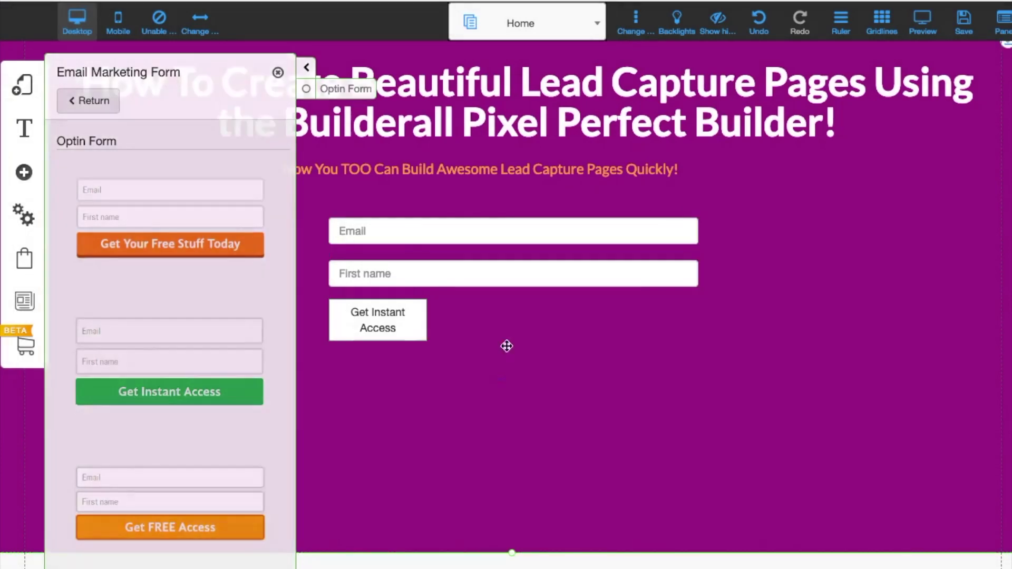
left_click_drag(425, 262, 663, 318)
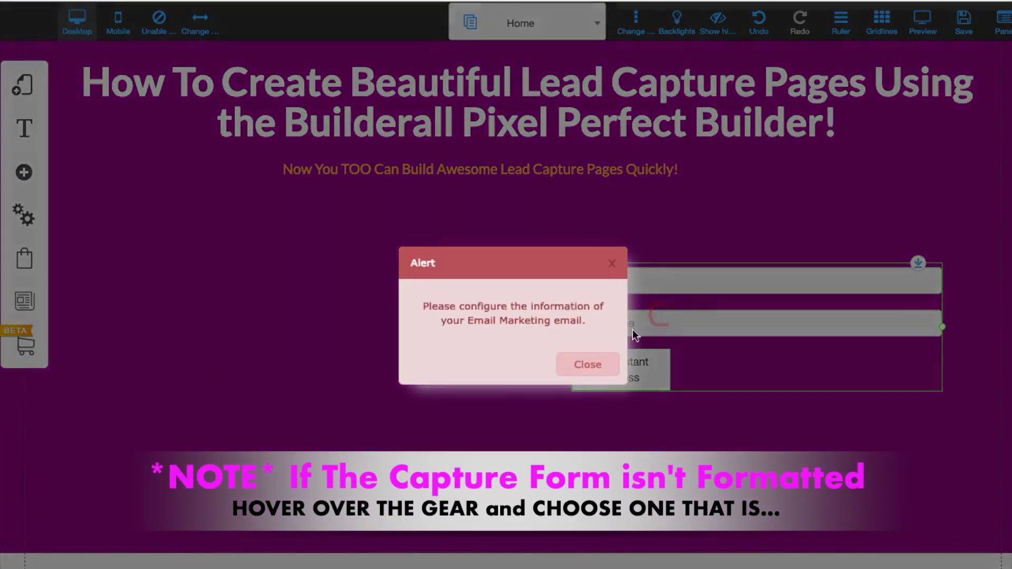
left_click(588, 364)
Use the opt-in form's appearance styles to give it rounded fields and a green button, opening Mailmkt_custom_1 for customizing.
left_click(647, 325)
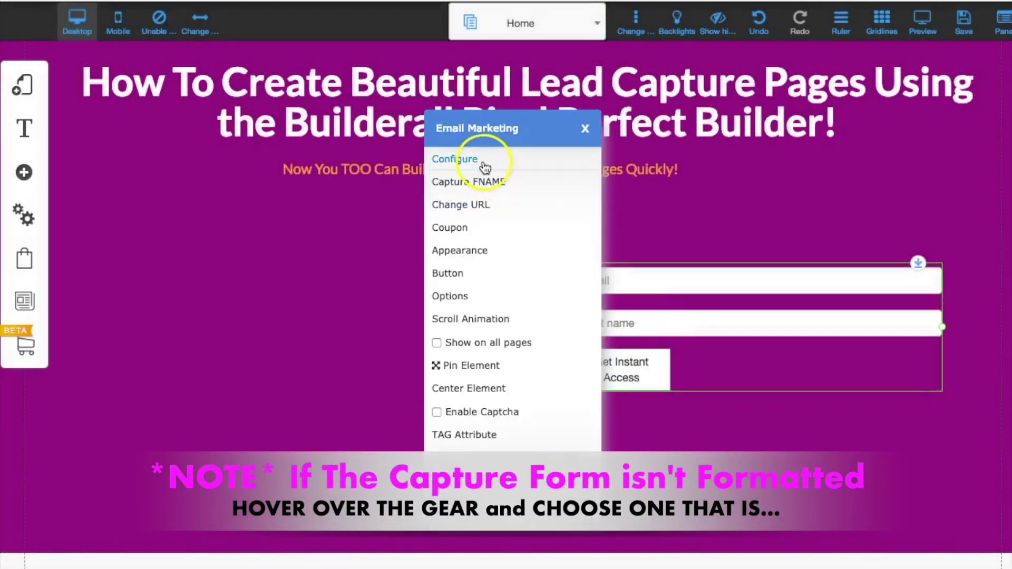
left_click(458, 250)
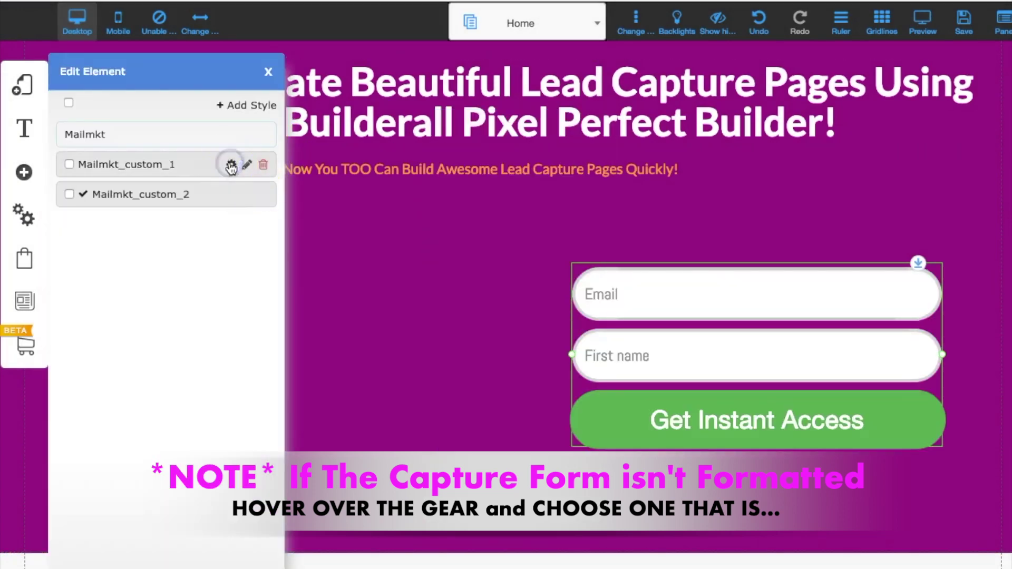
left_click(230, 167)
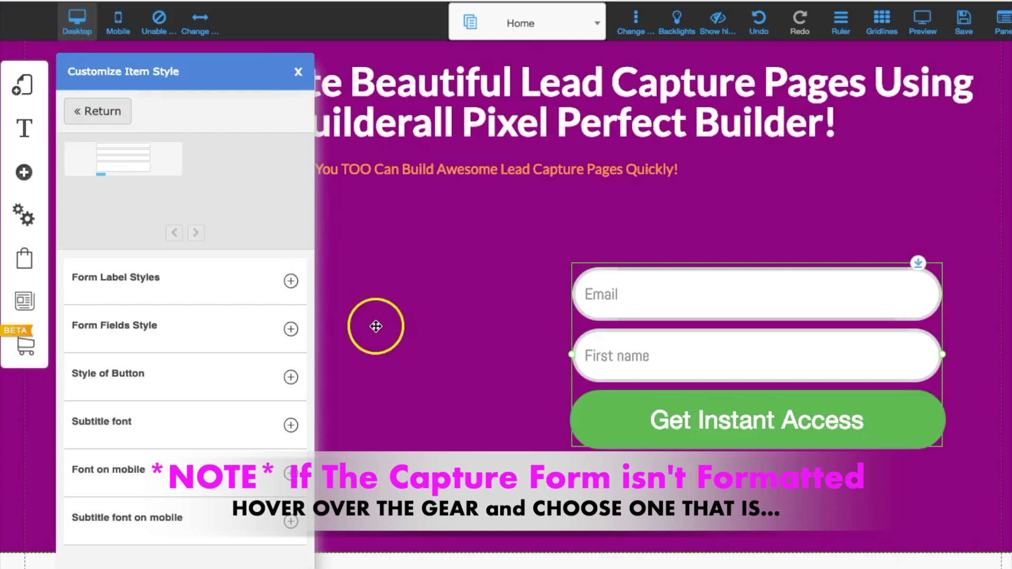
left_click(415, 384)
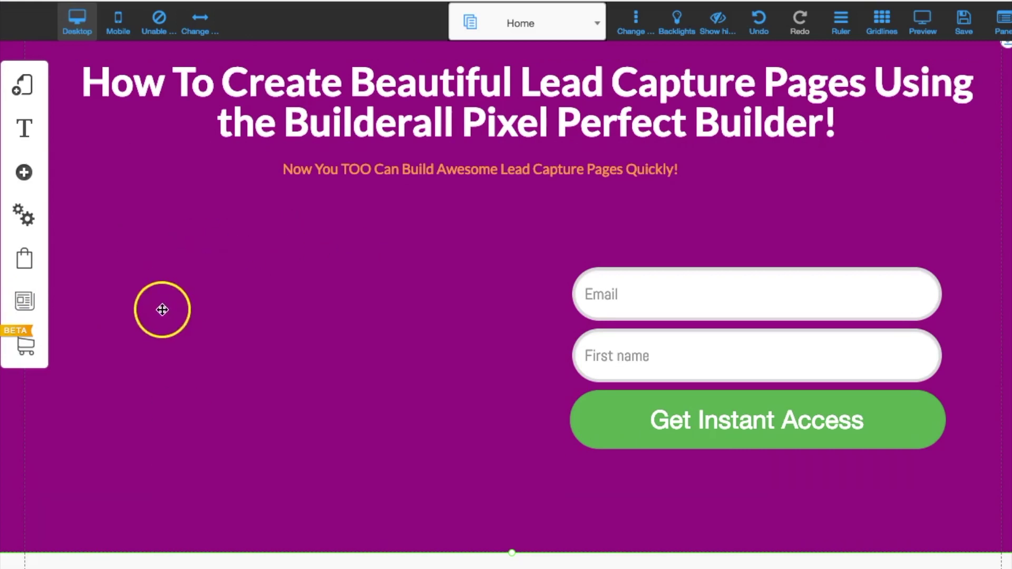
Add an H2 Title L text element beside the form on the banner's left half, reading "Inside You'll Discover".
left_click(23, 172)
left_click(103, 138)
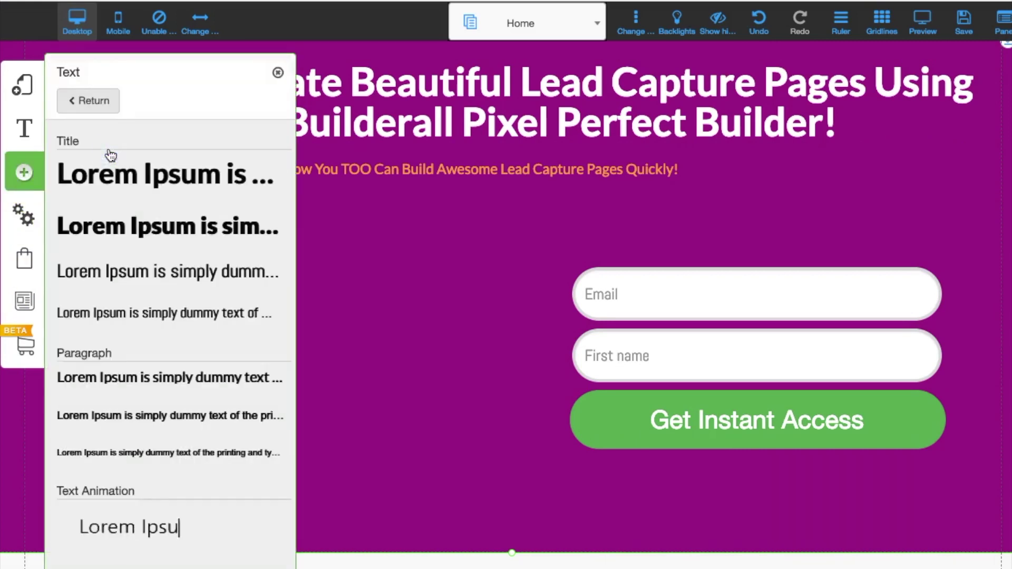
left_click(95, 230)
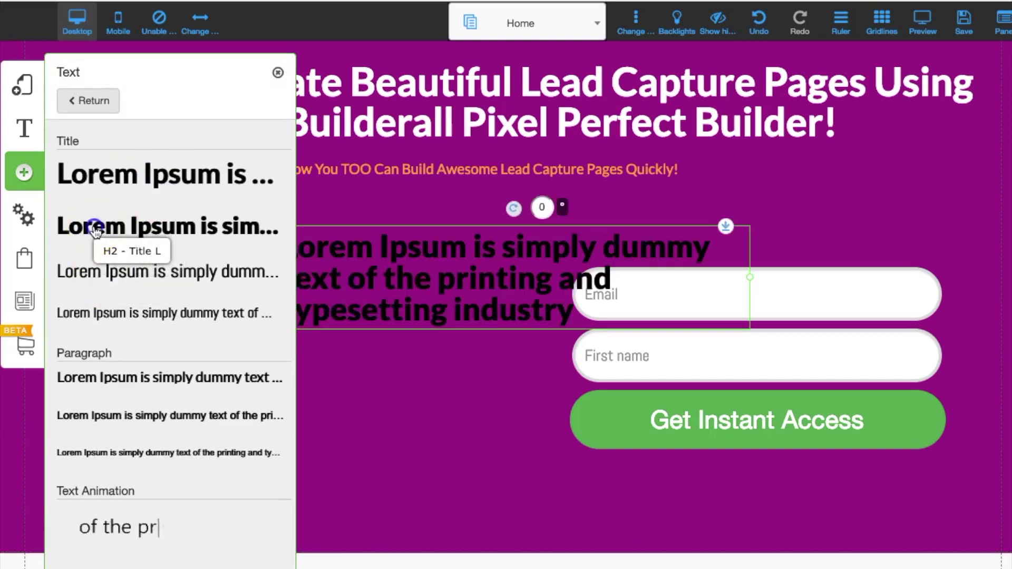
left_click_drag(373, 293, 140, 278)
double_click(372, 310)
triple_click(428, 287)
type("Inside You'l")
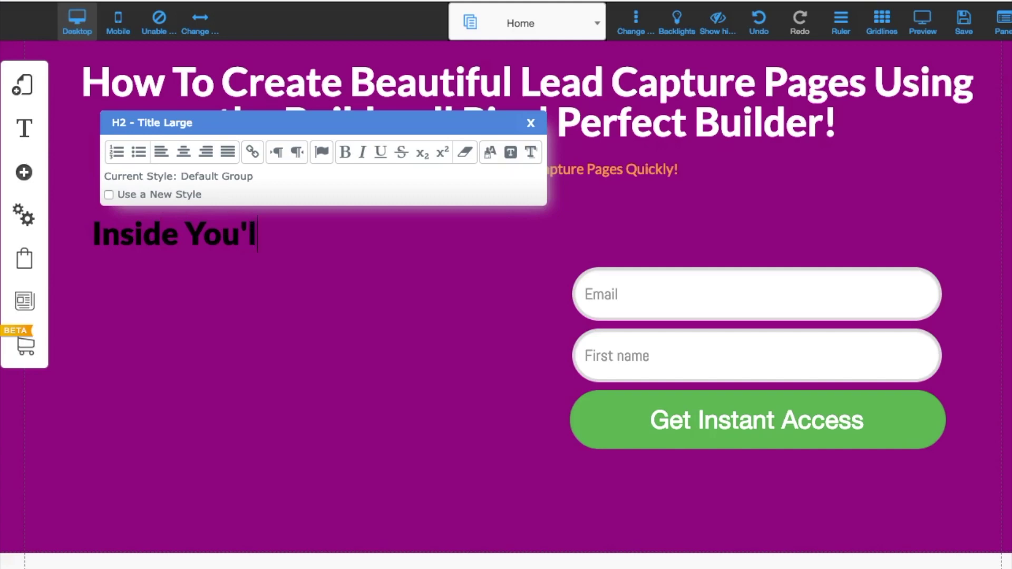
Color the "Inside You'll Discover" heading white.
left_click_drag(399, 234, 100, 232)
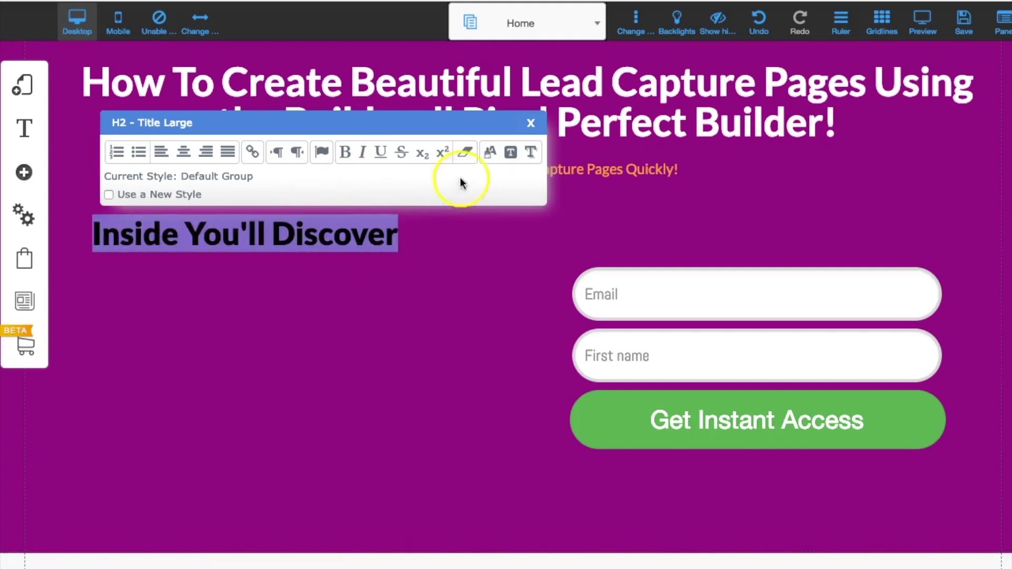
left_click(489, 152)
left_click(665, 111)
left_click(423, 262)
Append a white colon to the "Inside You'll Discover" heading and narrow its text box to fit beside the form.
left_click(407, 233)
type(":")
left_click(479, 250)
left_click_drag(478, 251, 397, 233)
left_click(489, 152)
left_click(666, 110)
left_click(308, 245)
left_click_drag(559, 233, 449, 233)
Add a Paragraph Large text element and align it directly below the "Inside You'll Discover:" heading.
left_click(31, 171)
left_click(106, 148)
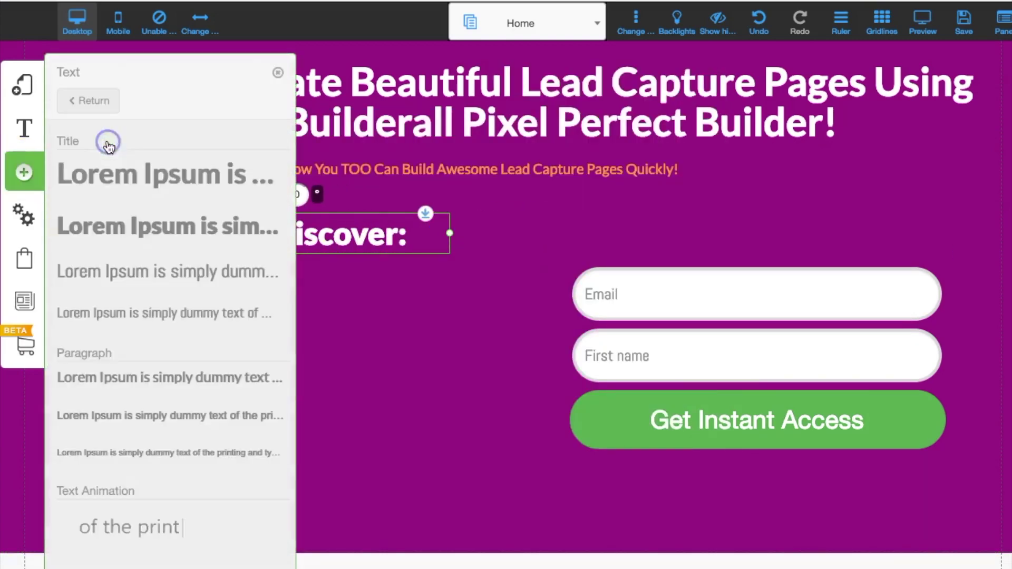
left_click_drag(107, 416, 392, 390)
left_click_drag(371, 278, 170, 276)
Color the new paragraph's placeholder text white.
double_click(542, 271)
left_click_drag(543, 271, 130, 268)
left_click(491, 200)
left_click(697, 106)
left_click(105, 274)
Replace the paragraph placeholder with five lines, "- Bullet Point #1" through "- Bullet Point #5", and narrow the text box.
left_click_drag(104, 274, 689, 285)
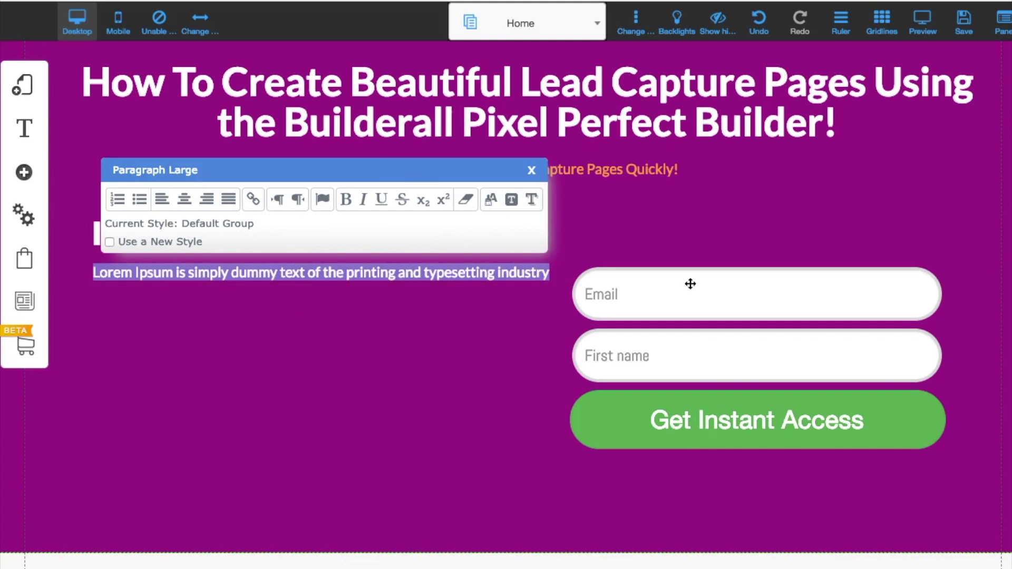
key("BackSpace")
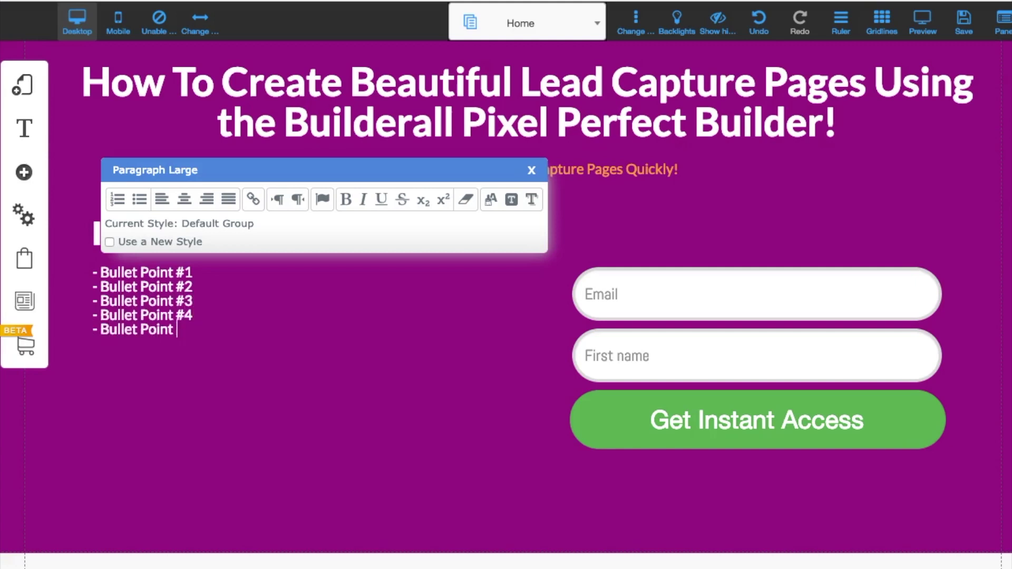
left_click(414, 380)
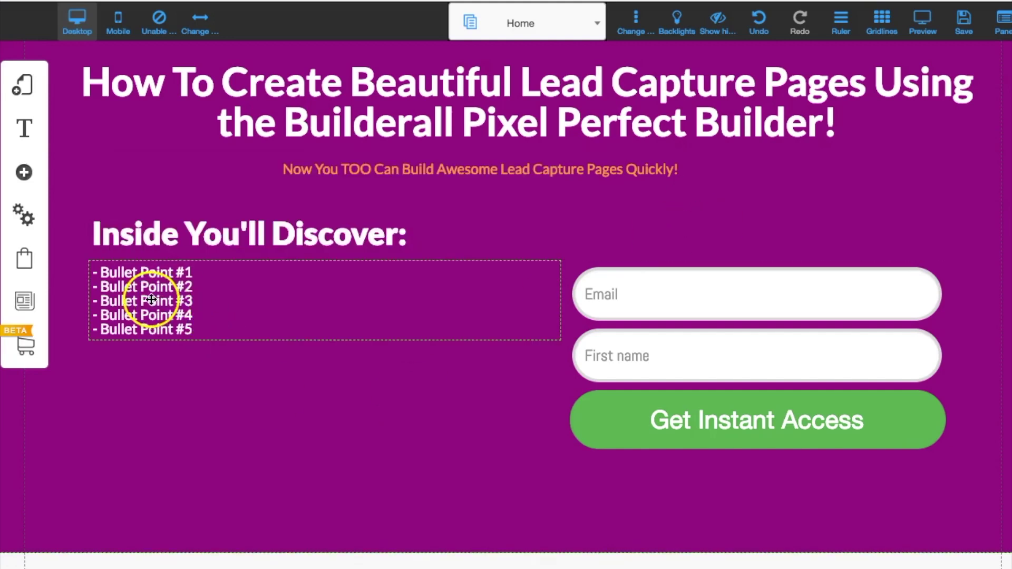
left_click(421, 307)
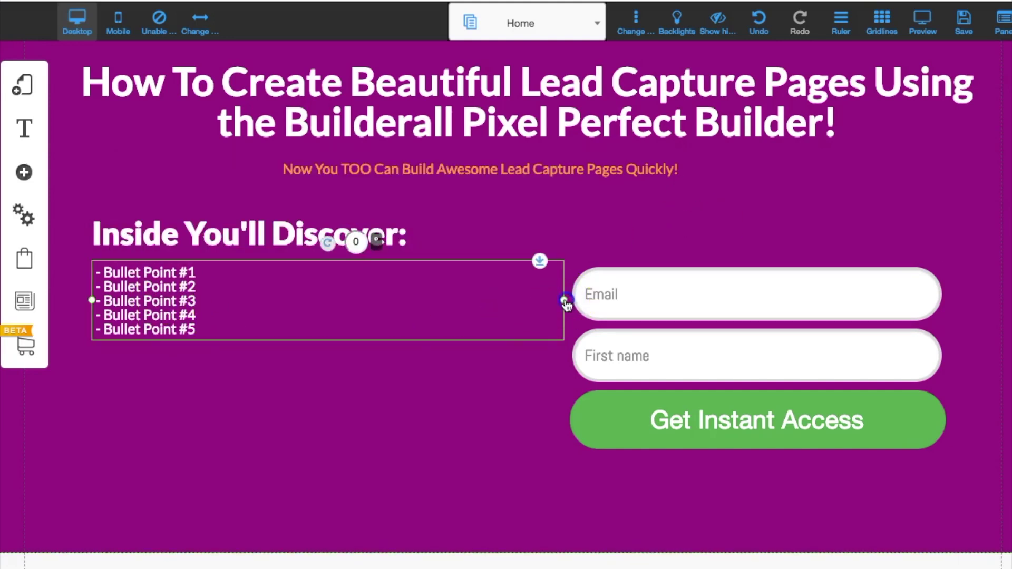
left_click_drag(565, 302, 448, 300)
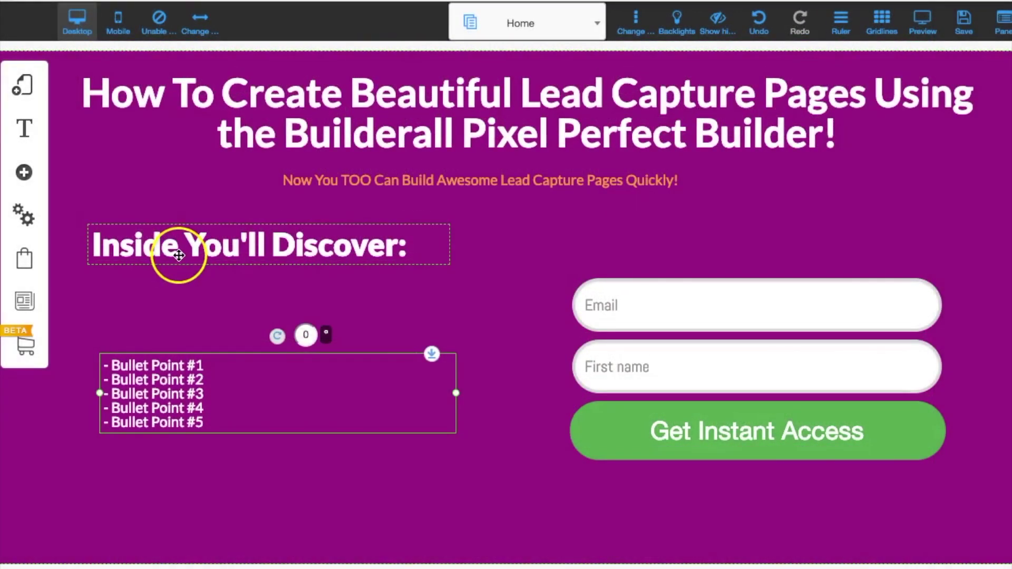
Align the "Inside You'll Discover:" heading and bullet list beside the opt-in form, and save the Home page changes.
left_click_drag(169, 248, 195, 303)
left_click_drag(153, 387, 156, 373)
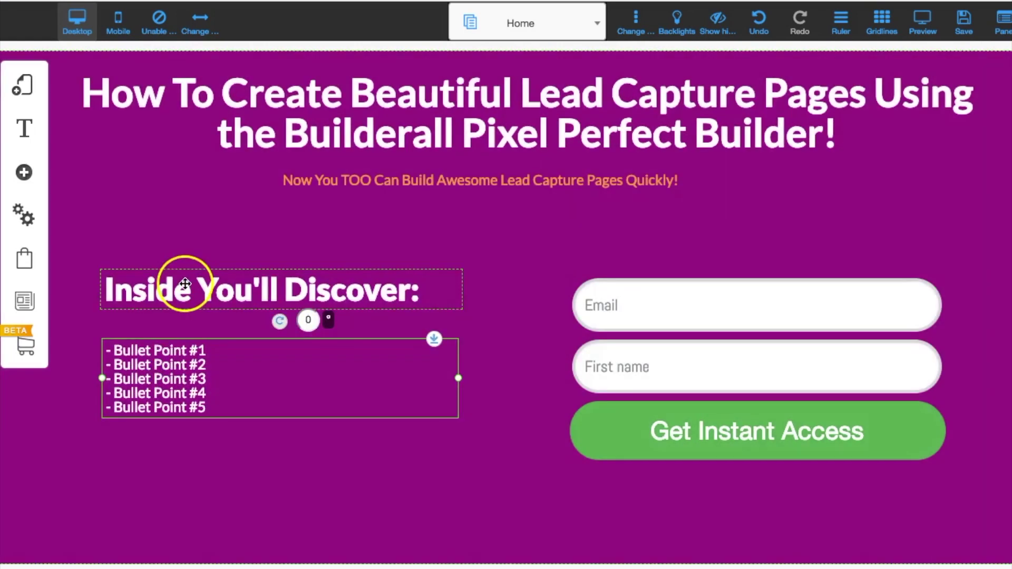
left_click(964, 22)
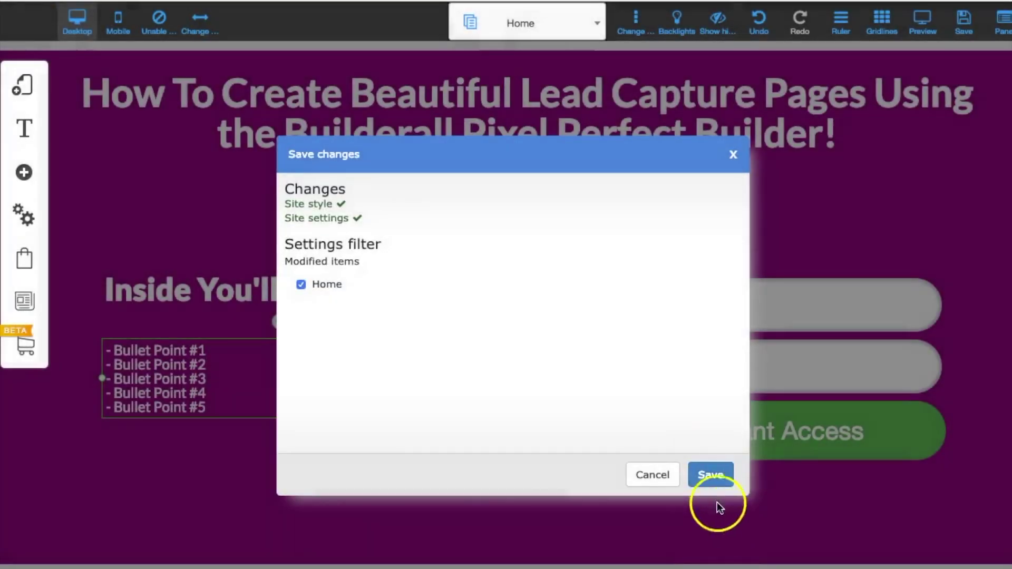
left_click(713, 477)
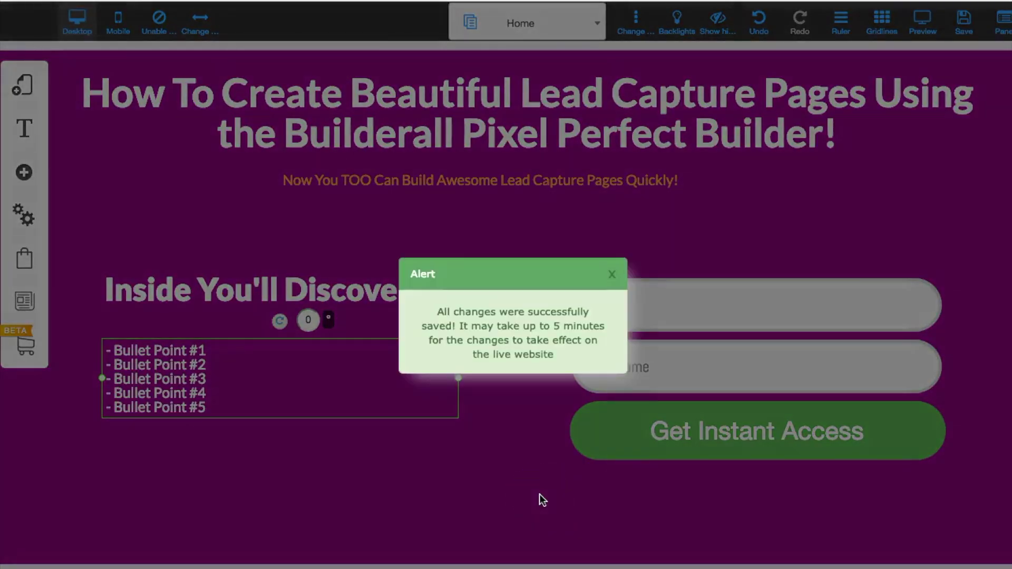
left_click(612, 285)
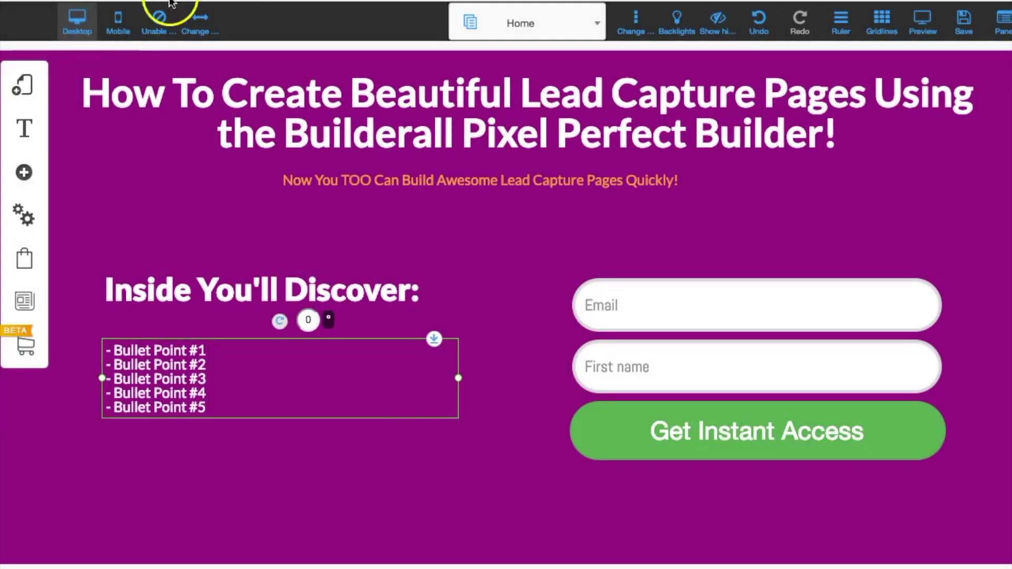
Switch to the mobile version and automatically adjust the content of the current page only.
left_click(118, 25)
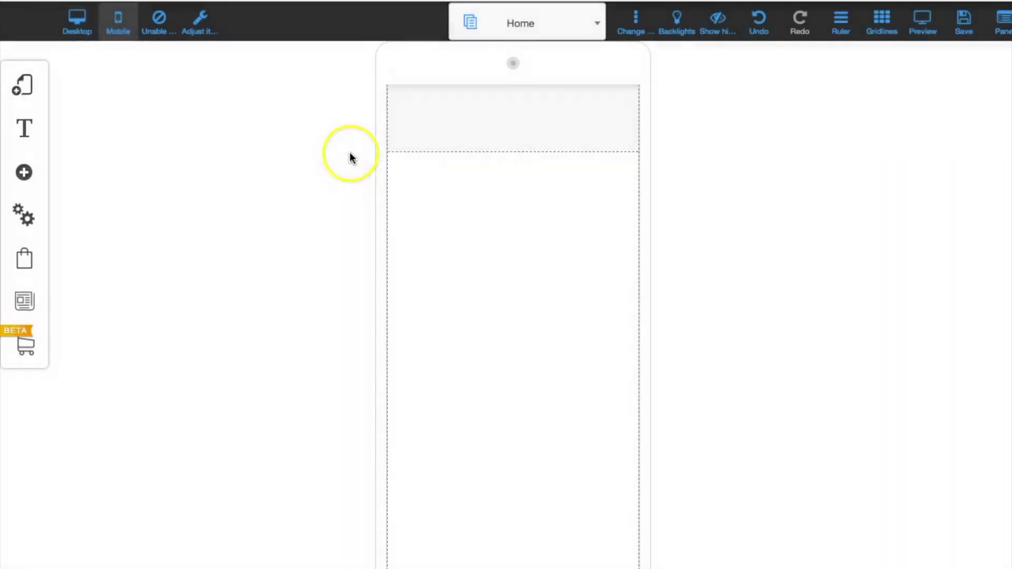
scroll(829, 317, "down", 5)
scroll(829, 317, "up", 5)
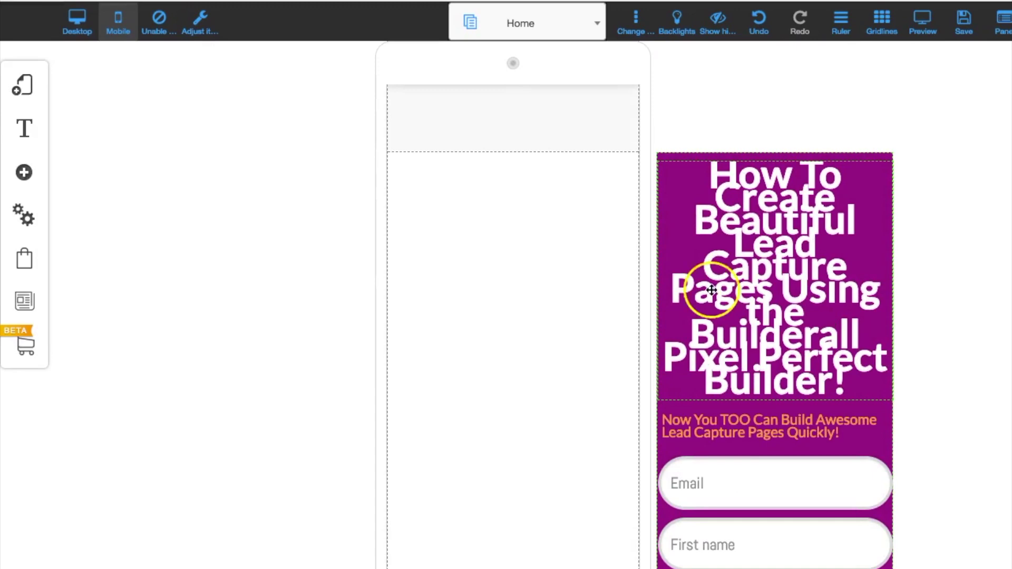
left_click(201, 24)
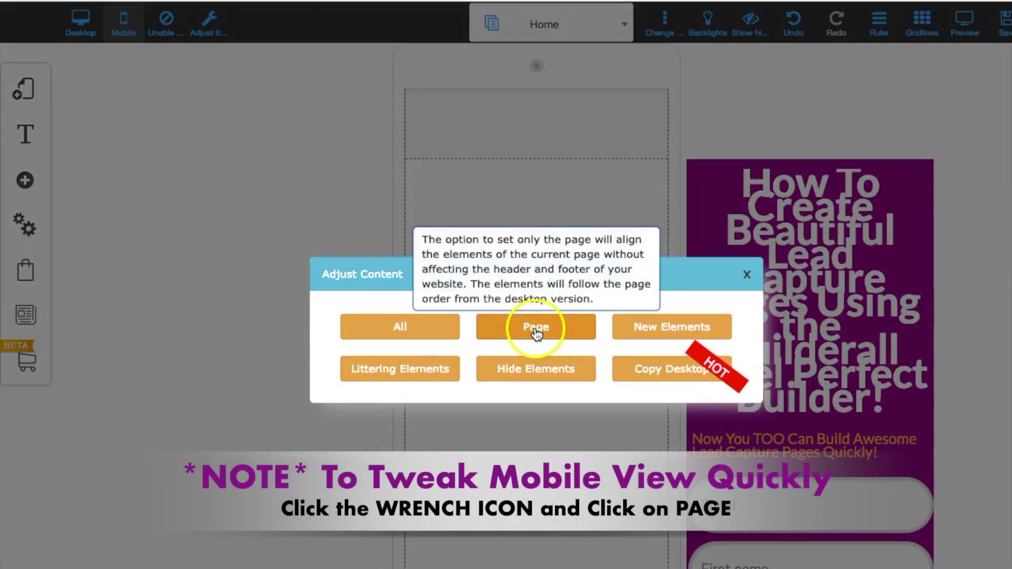
left_click(536, 332)
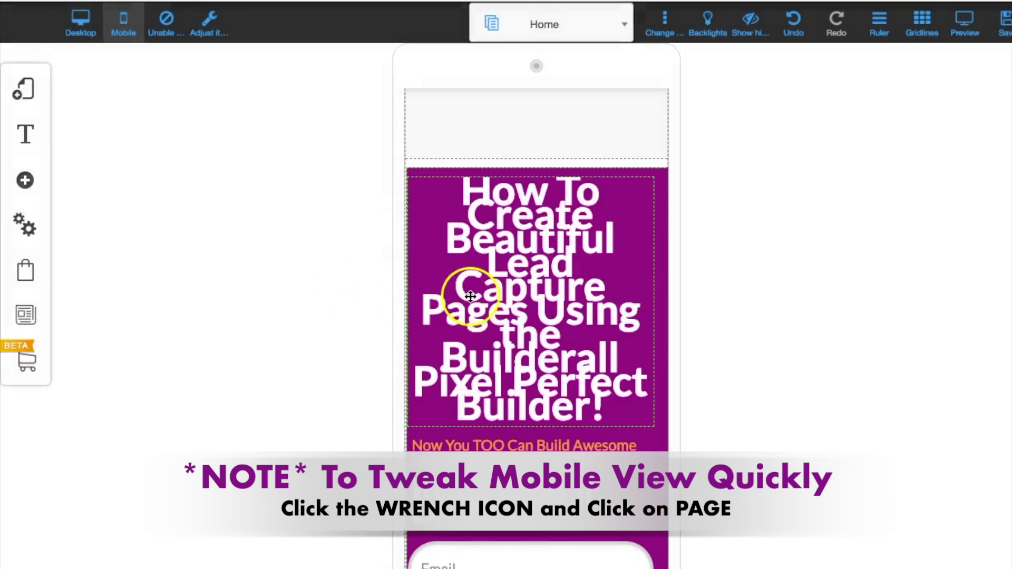
Reduce the mobile headline's font size to 48 px and set its line spacing to 36 px.
right_click(520, 298)
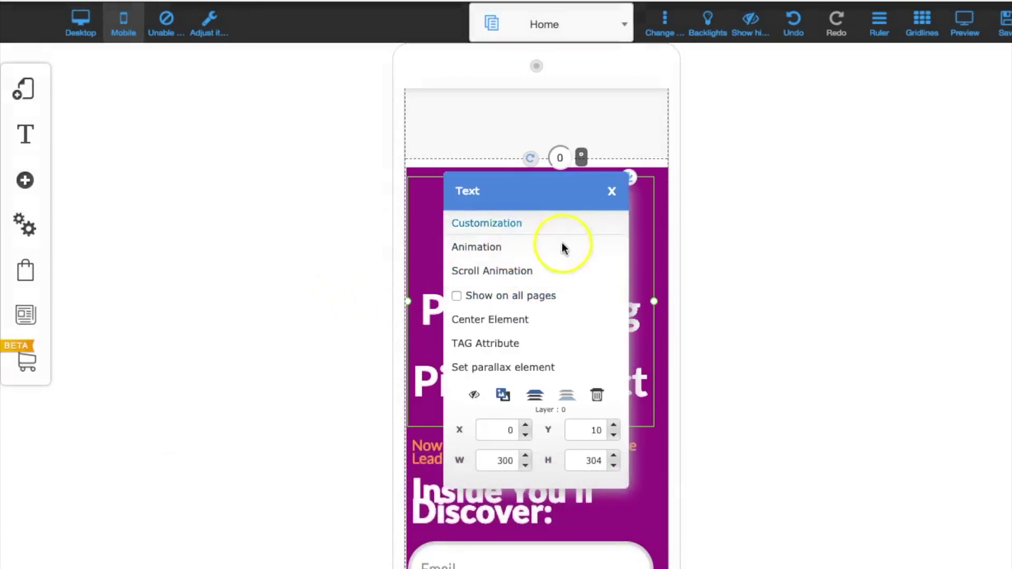
left_click(517, 223)
left_click_drag(610, 216, 928, 117)
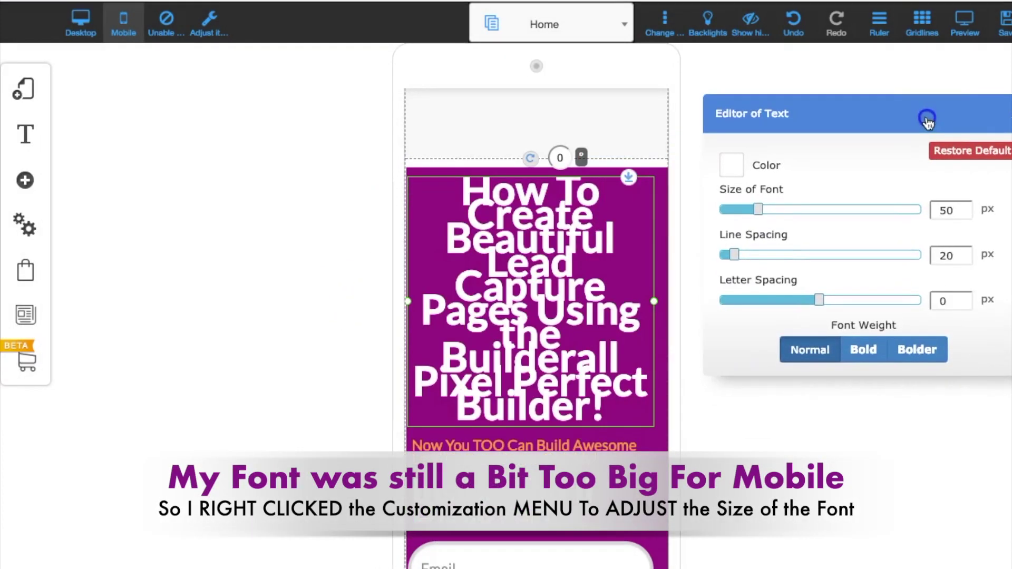
left_click(965, 213)
left_click(965, 212)
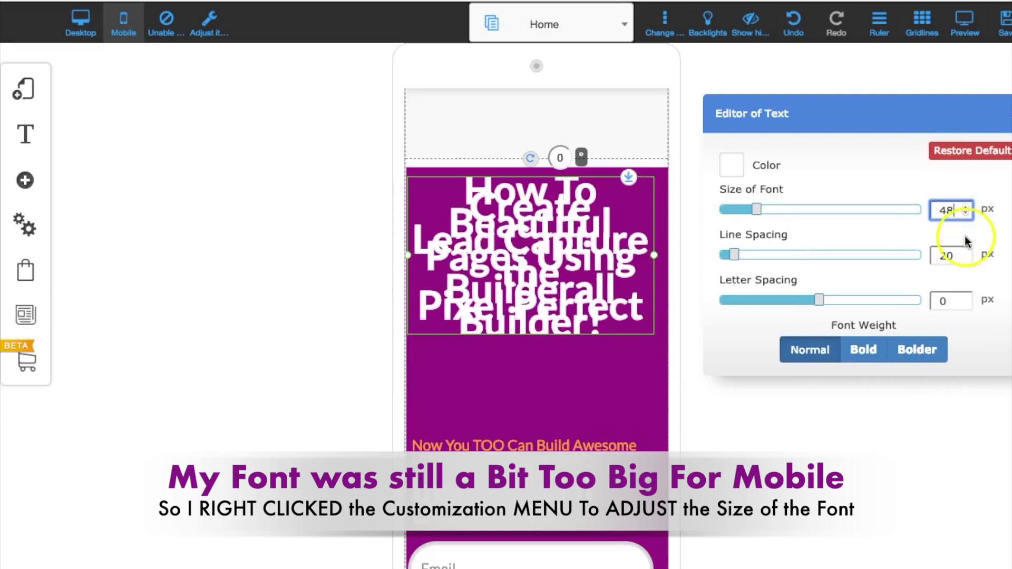
left_click(966, 252)
left_click(966, 252)
left_click(965, 253)
left_click(965, 253)
left_click(966, 252)
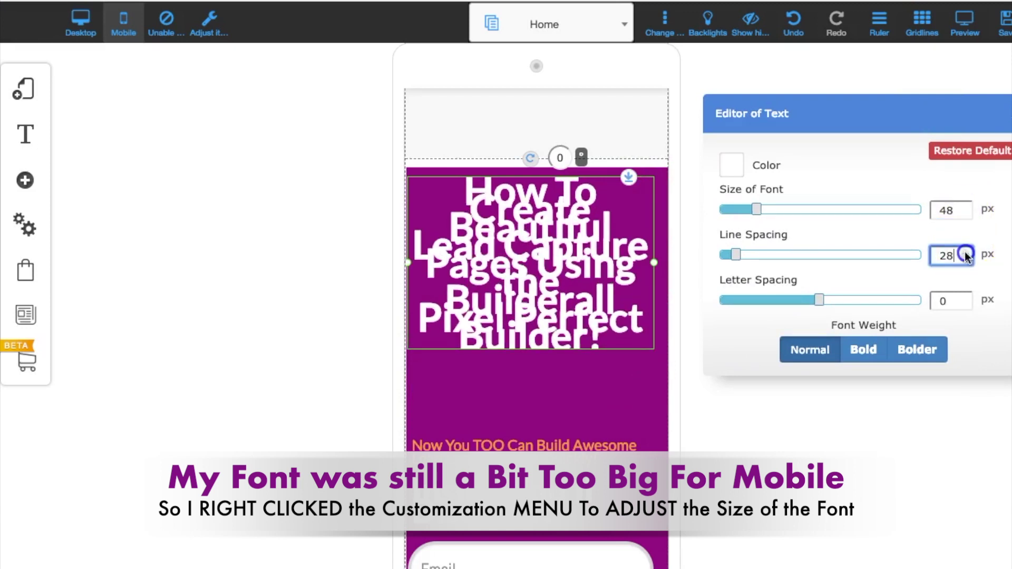
left_click(965, 252)
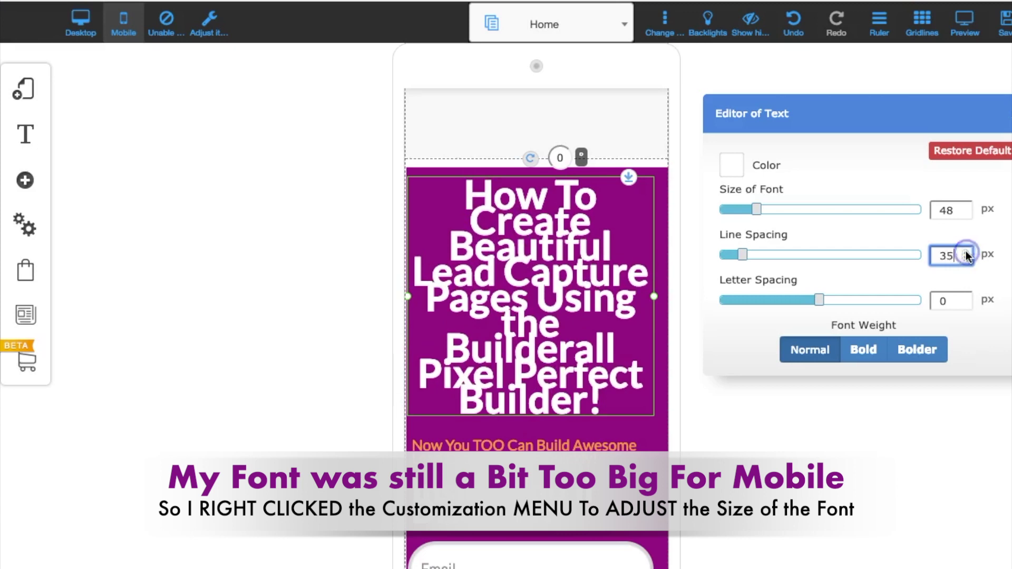
Set the mobile headline's font size to 39 px and close its text editor.
left_click(967, 213)
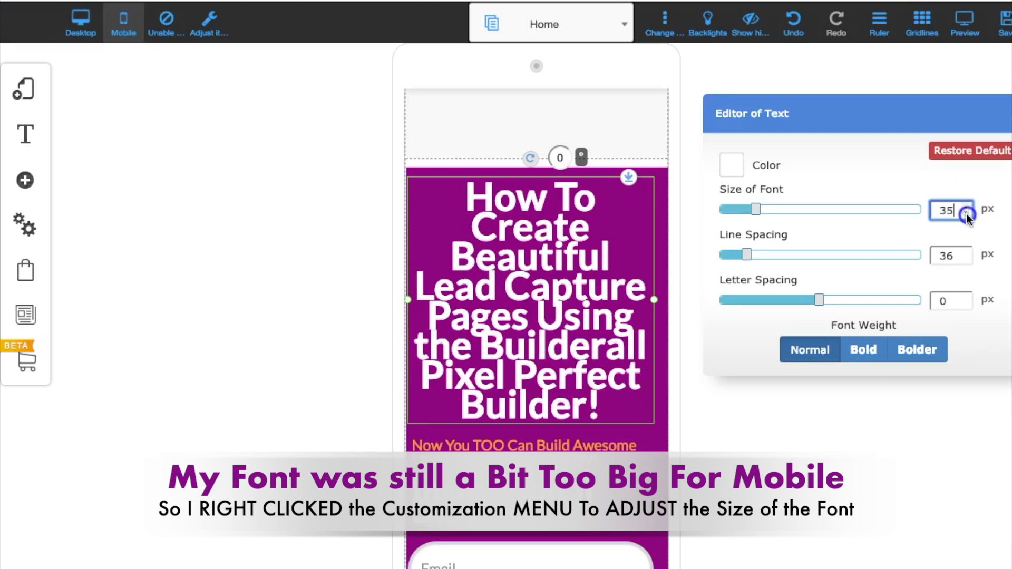
left_click(967, 214)
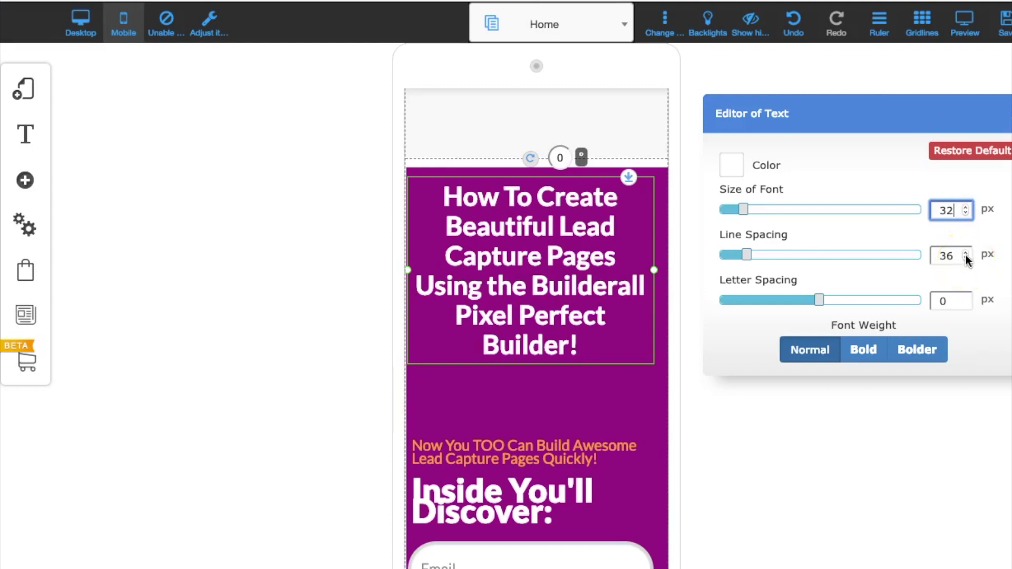
left_click(967, 207)
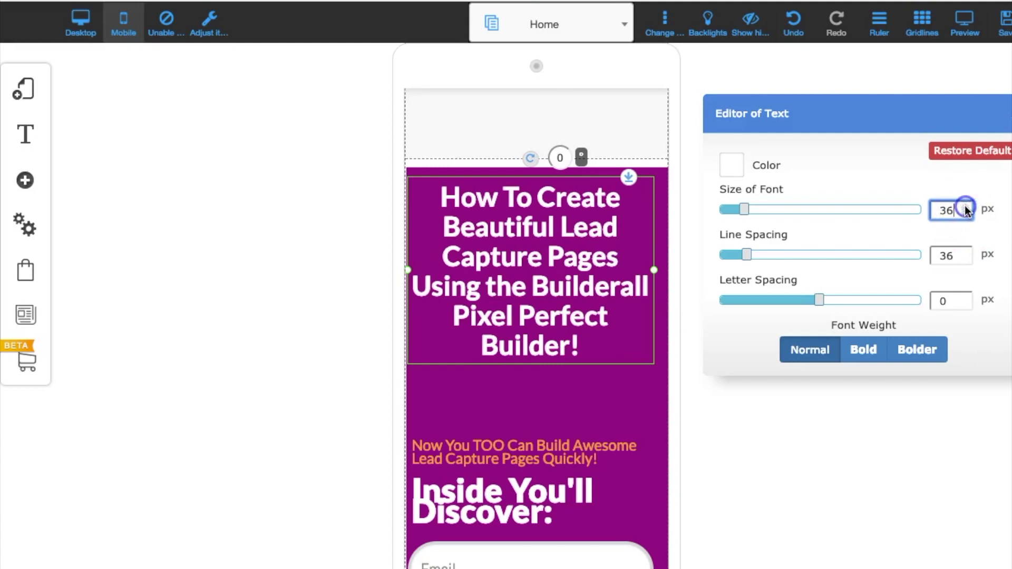
left_click(966, 208)
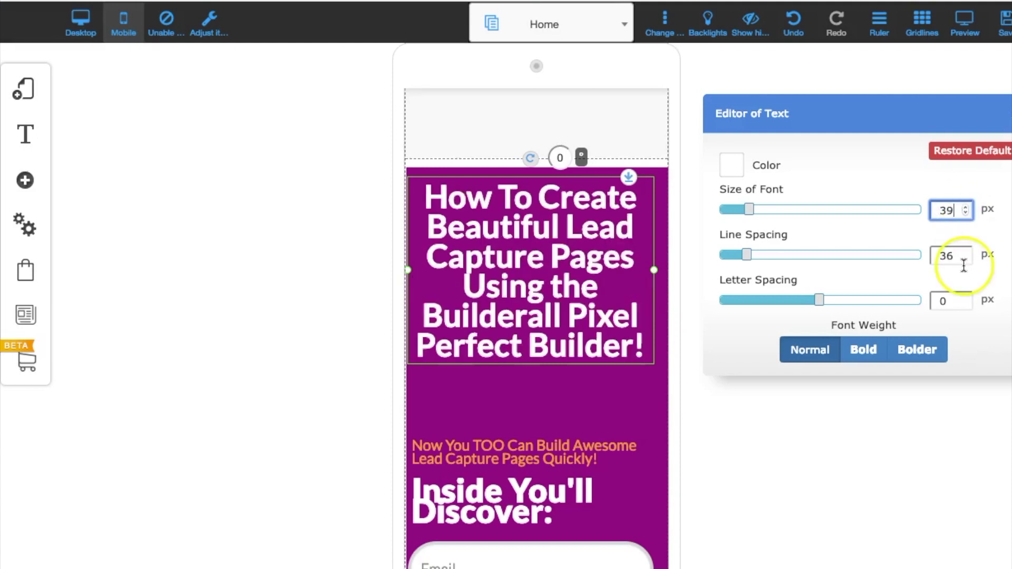
left_click(592, 414)
Move the mobile sub headline up under the headline and place the "Inside You'll Discover:" heading above the bullet list.
left_click(515, 452)
left_click_drag(515, 451, 518, 423)
left_click_drag(497, 508, 508, 494)
right_click(509, 484)
scroll(511, 481, "down", 5)
left_click(513, 202)
scroll(603, 228, "up", 5)
scroll(604, 228, "down", 3)
left_click(481, 326)
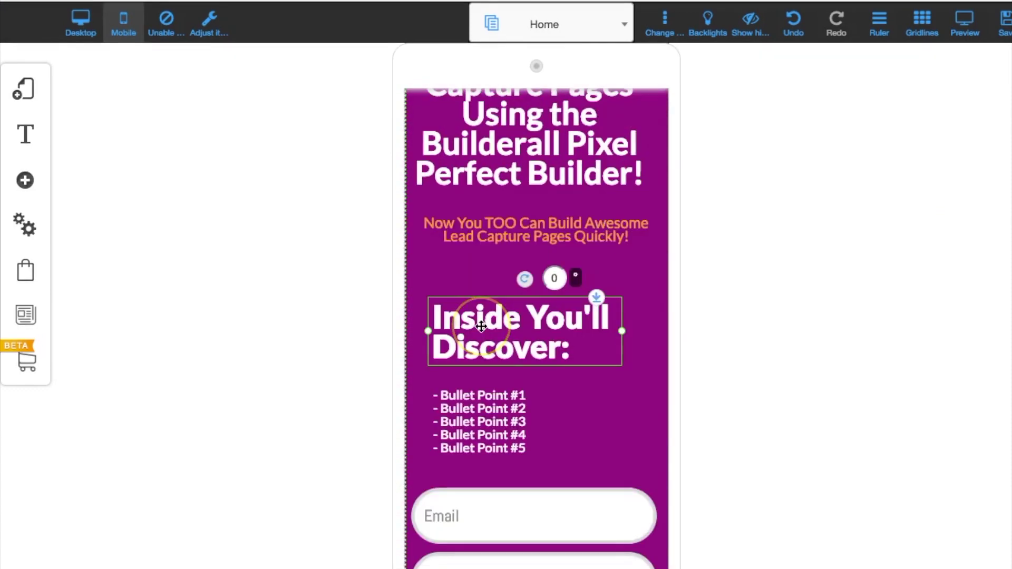
Set the font size of the mobile "Inside You'll Discover:" heading to 32 px.
right_click(496, 321)
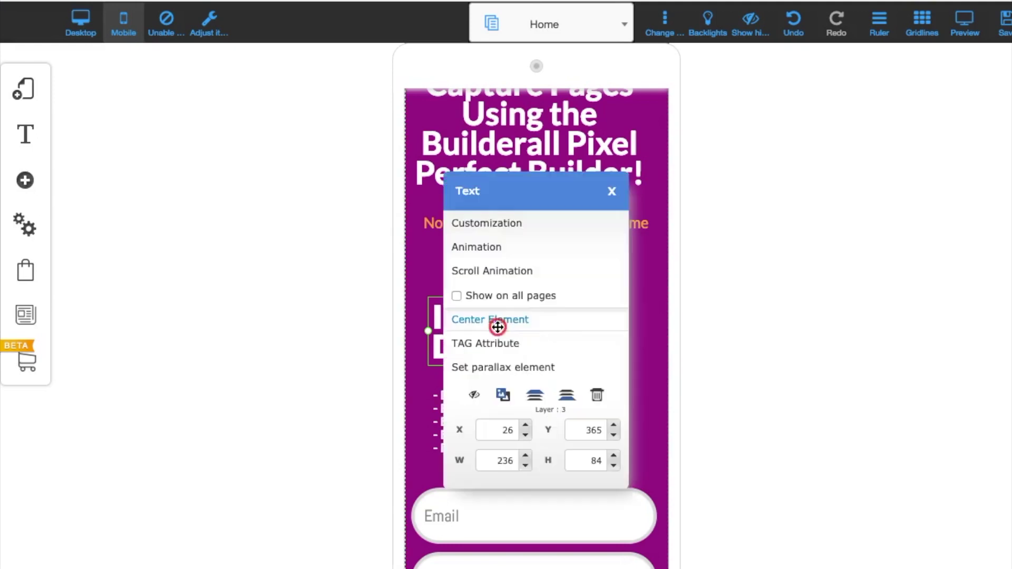
left_click(498, 234)
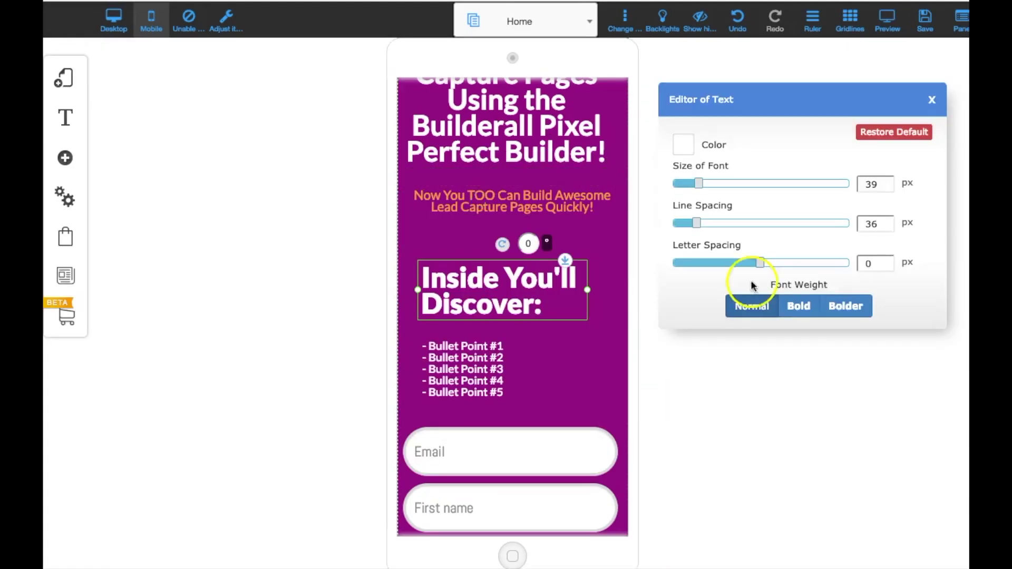
left_click(889, 187)
left_click(889, 188)
left_click(888, 188)
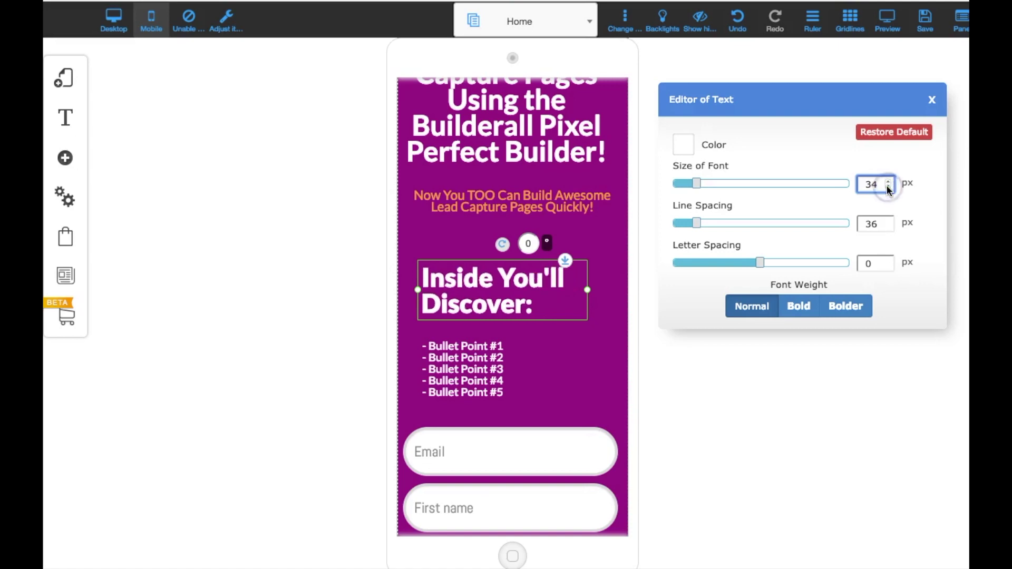
left_click(889, 188)
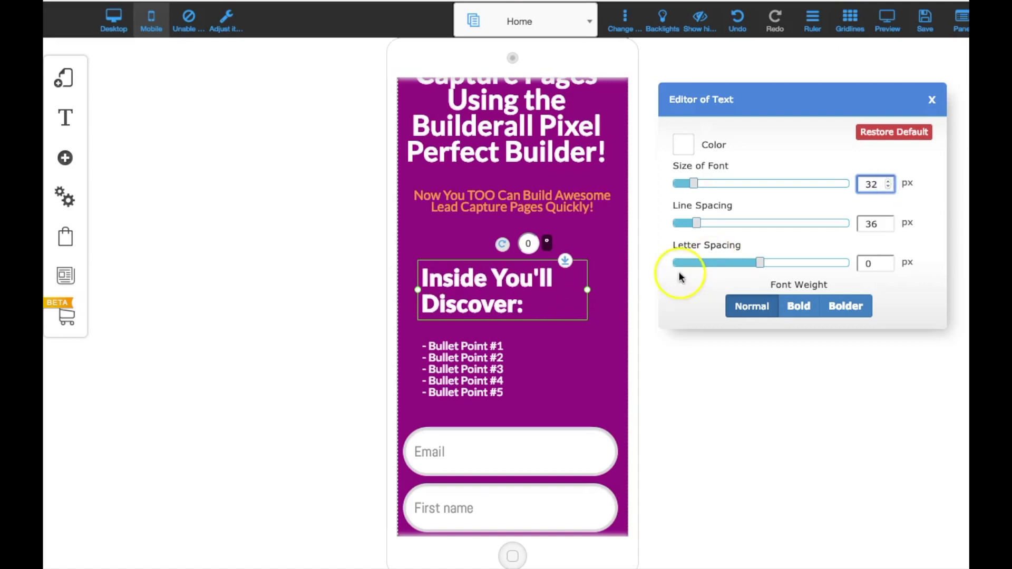
Widen the "Inside You'll Discover:" text box on both sides to nearly the full width of the mobile page.
left_click_drag(587, 289, 620, 289)
left_click(493, 279)
left_click_drag(417, 289, 405, 289)
left_click(446, 299)
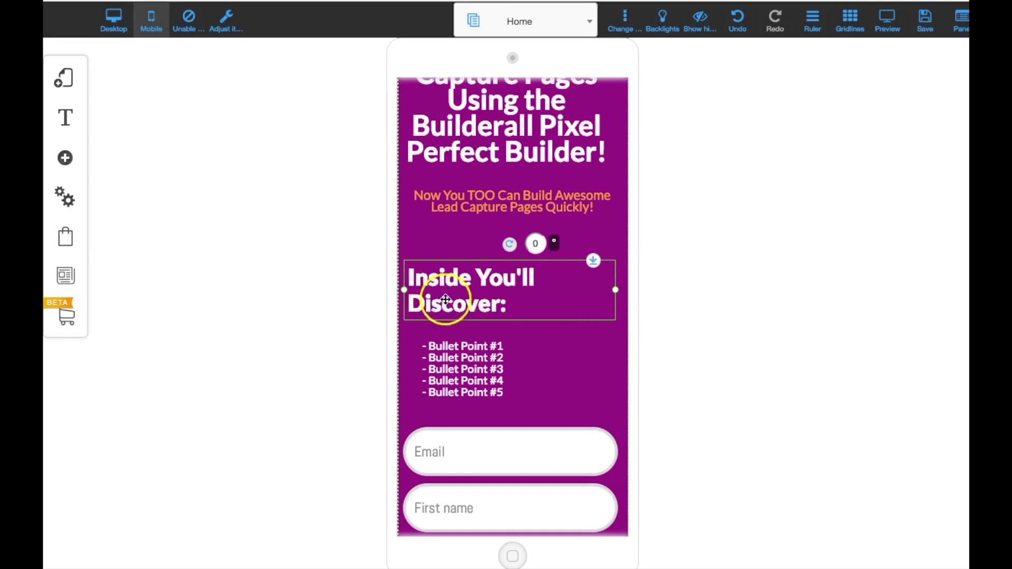
Reduce the "Inside You'll Discover:" font size further until it fits on one line, and nudge the heading into place.
right_click(505, 302)
left_click(497, 196)
left_click(887, 188)
left_click(889, 190)
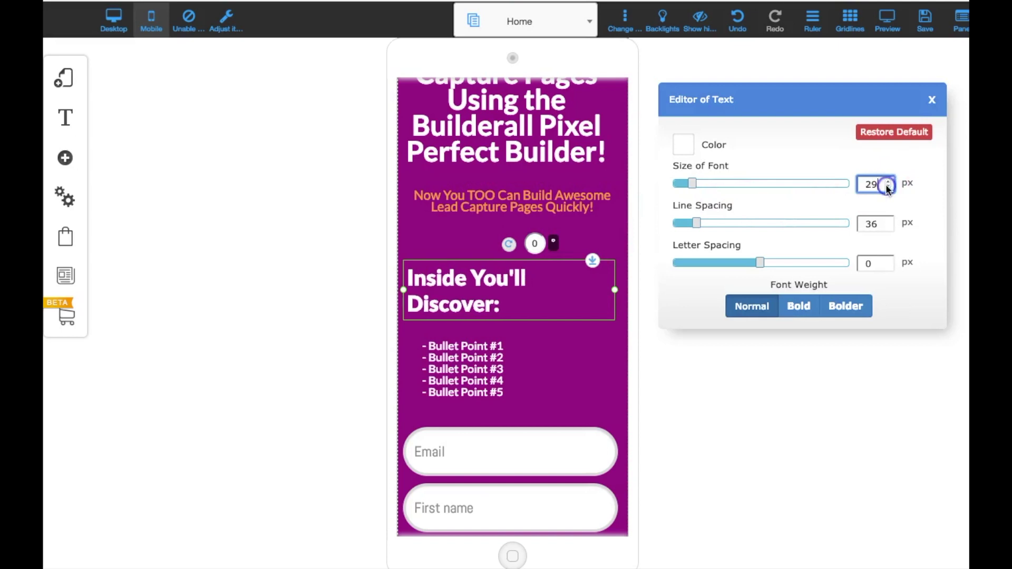
left_click(888, 189)
left_click(592, 339)
left_click(533, 285)
left_click_drag(533, 276, 538, 275)
Move the bullet list up under the "Inside You'll Discover:" heading and nudge the sub headline slightly down.
left_click(498, 334)
left_click_drag(463, 357, 459, 334)
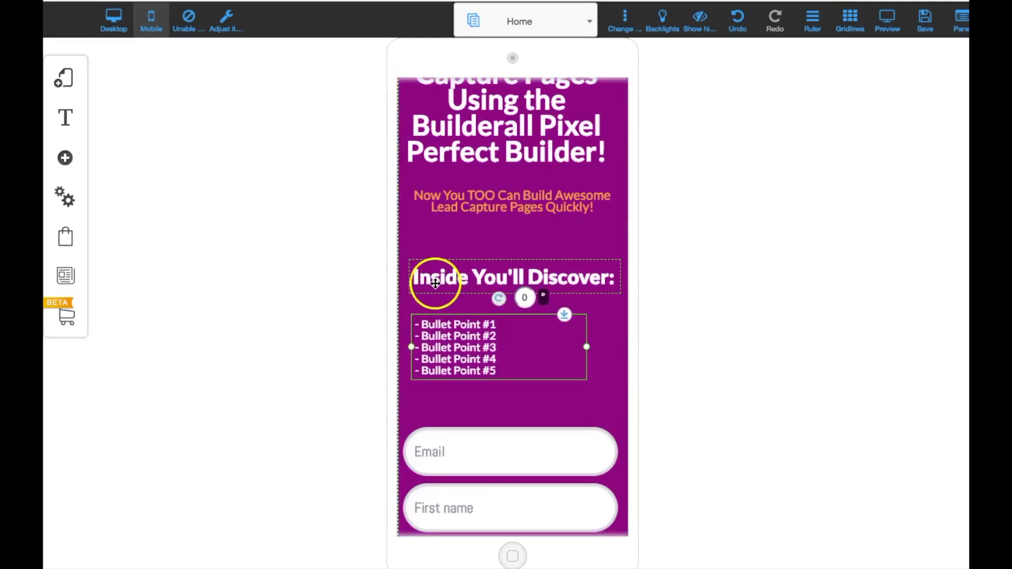
left_click_drag(454, 205, 455, 219)
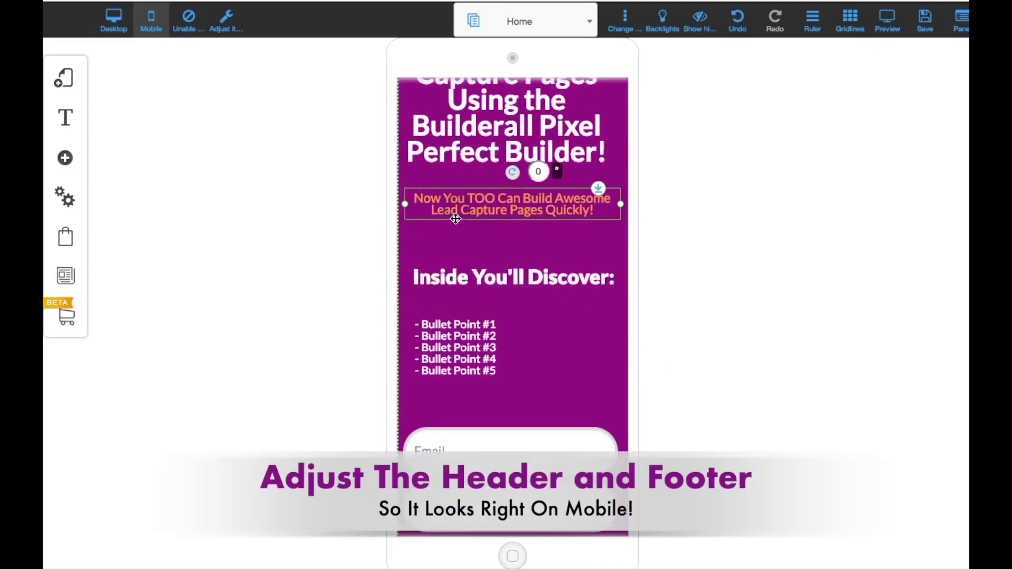
Shrink the mobile header to a thin strip and pull the purple banner with its content up against it.
scroll(455, 219, "up", 3)
left_click(522, 130)
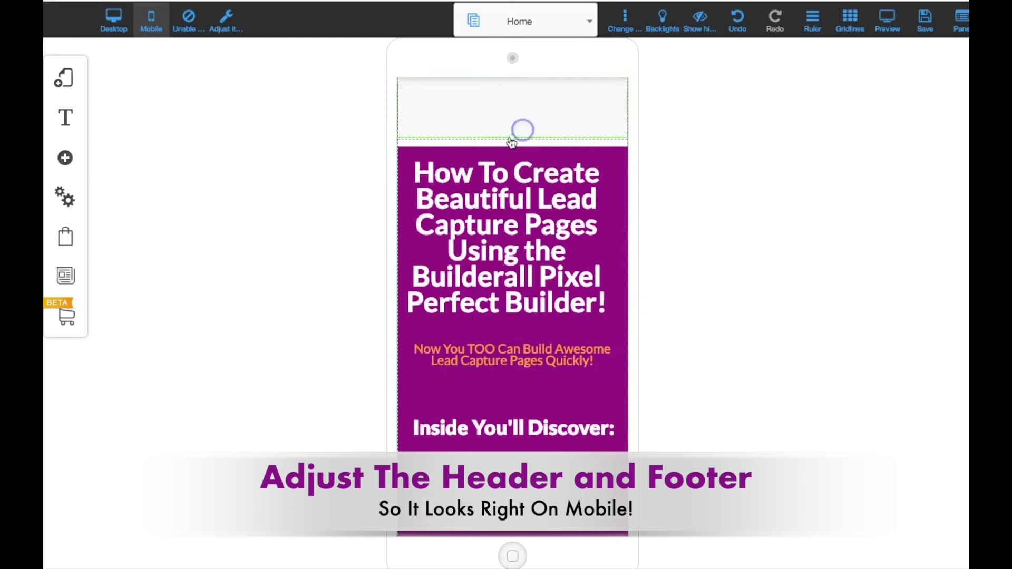
left_click_drag(511, 127, 512, 99)
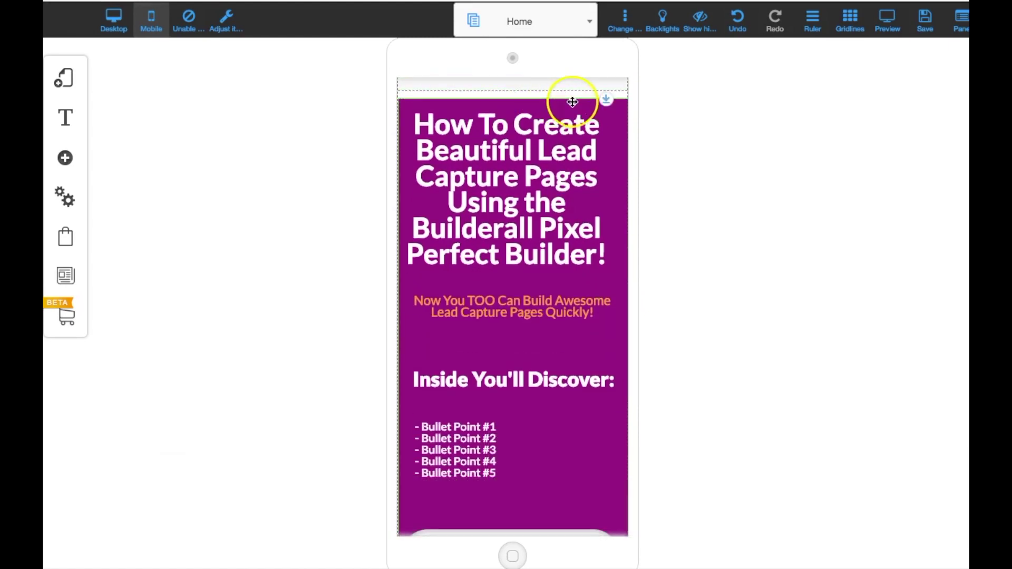
left_click_drag(607, 99, 606, 91)
left_click(600, 284)
Move the opt-in form up closer to the bullet list on the mobile page.
scroll(599, 284, "down", 10)
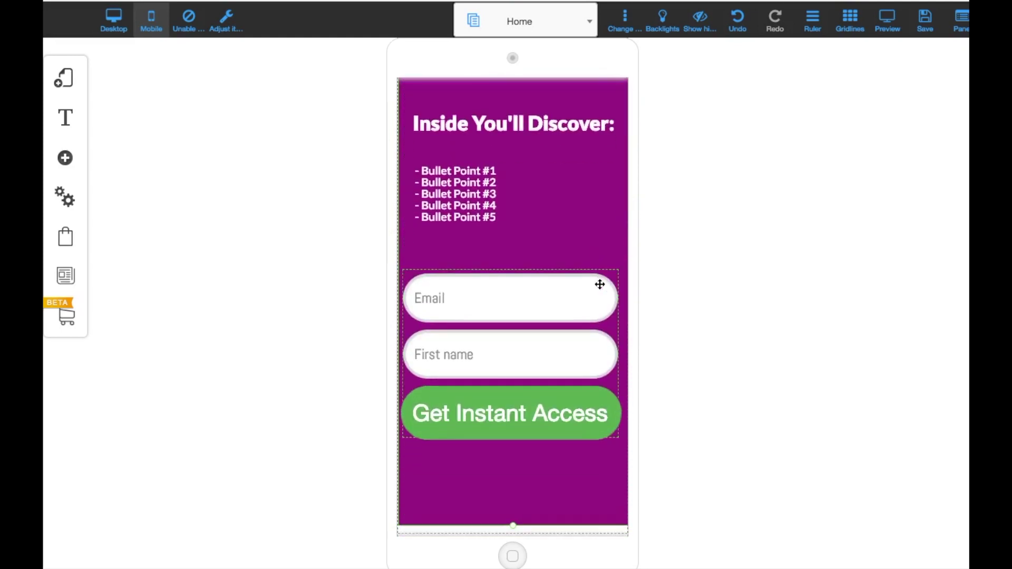
left_click(573, 262)
left_click(594, 164)
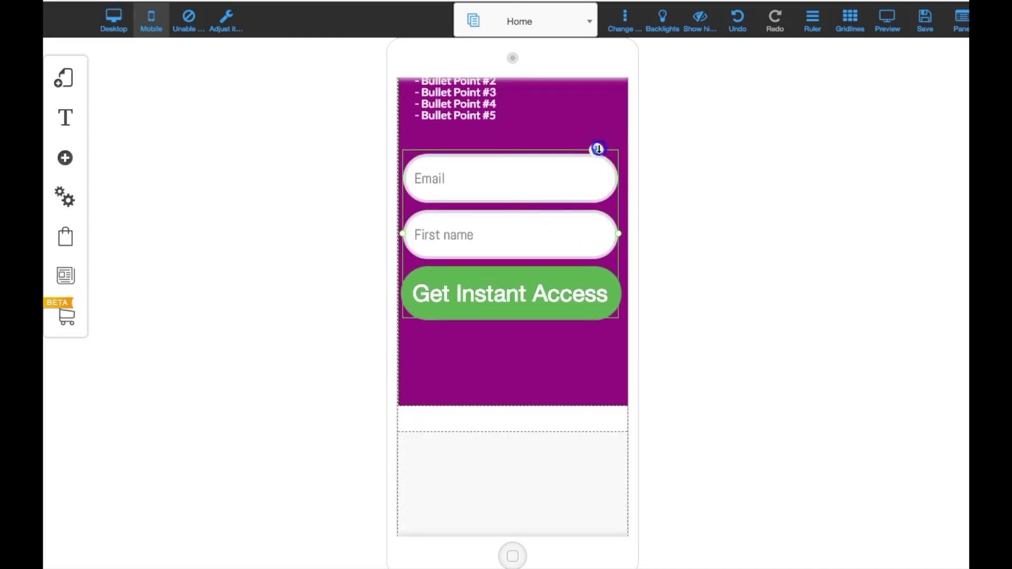
Pull the mobile footer up to the purple banner and trim the empty space below the opt-in form.
left_click(519, 424)
left_click_drag(513, 443, 515, 407)
left_click(541, 396)
left_click_drag(514, 397, 518, 354)
left_click_drag(533, 513, 512, 538)
left_click(723, 434)
scroll(725, 434, "up", 4)
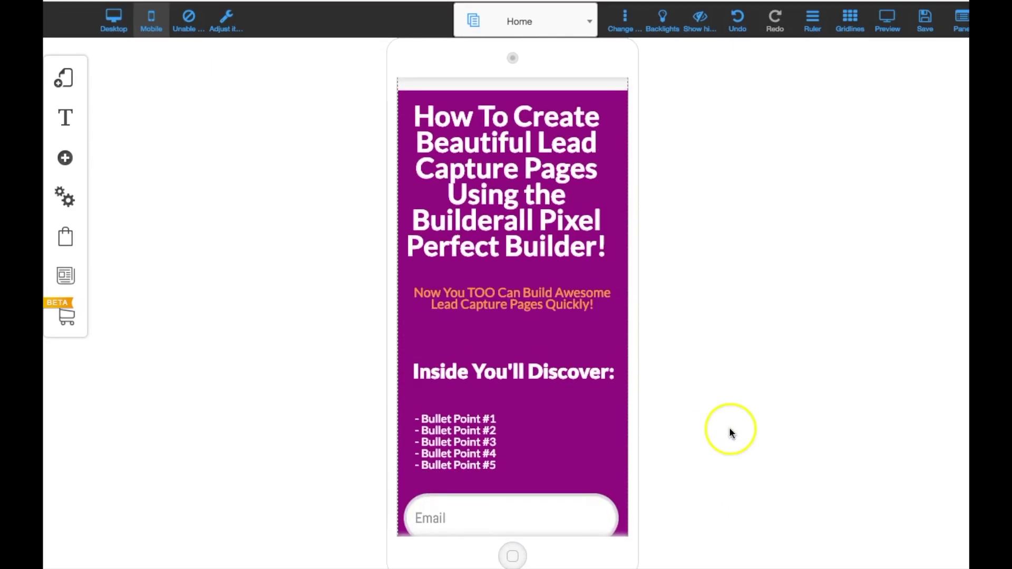
Shift the "Inside You'll Discover:" heading and all elements below it together, first down and back up closer to the sub headline.
left_click(606, 308)
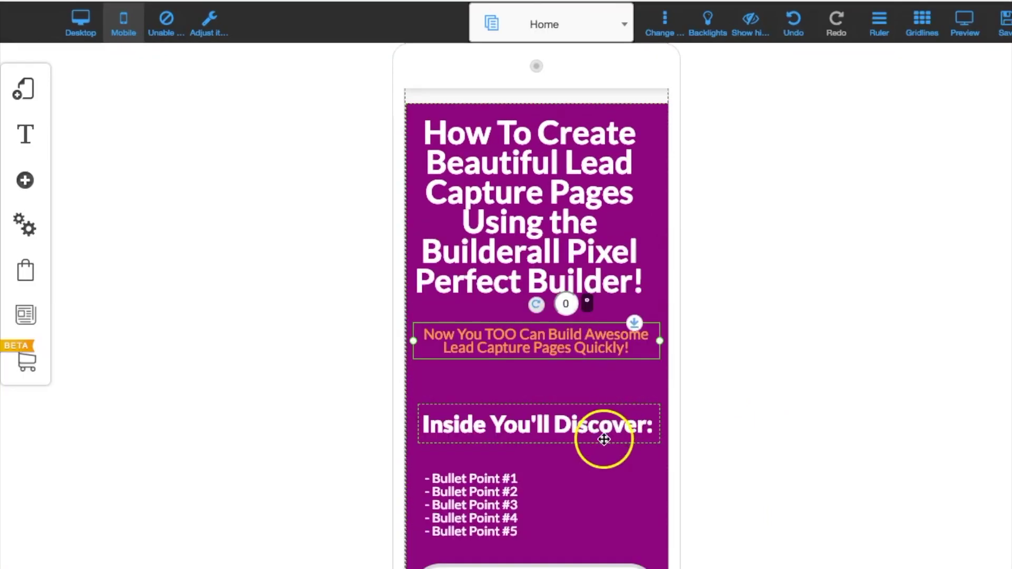
left_click(570, 426)
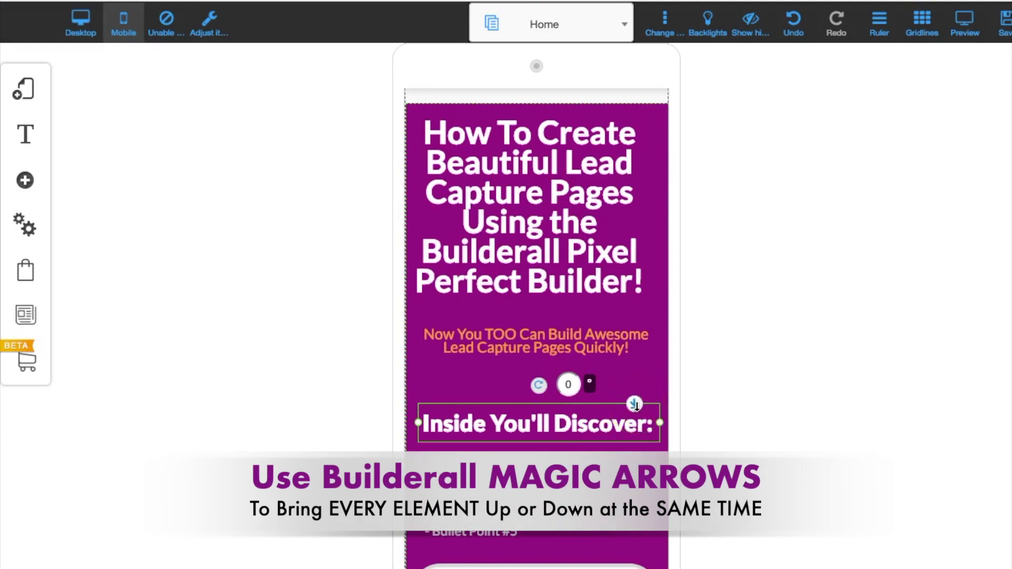
left_click_drag(634, 403, 587, 443)
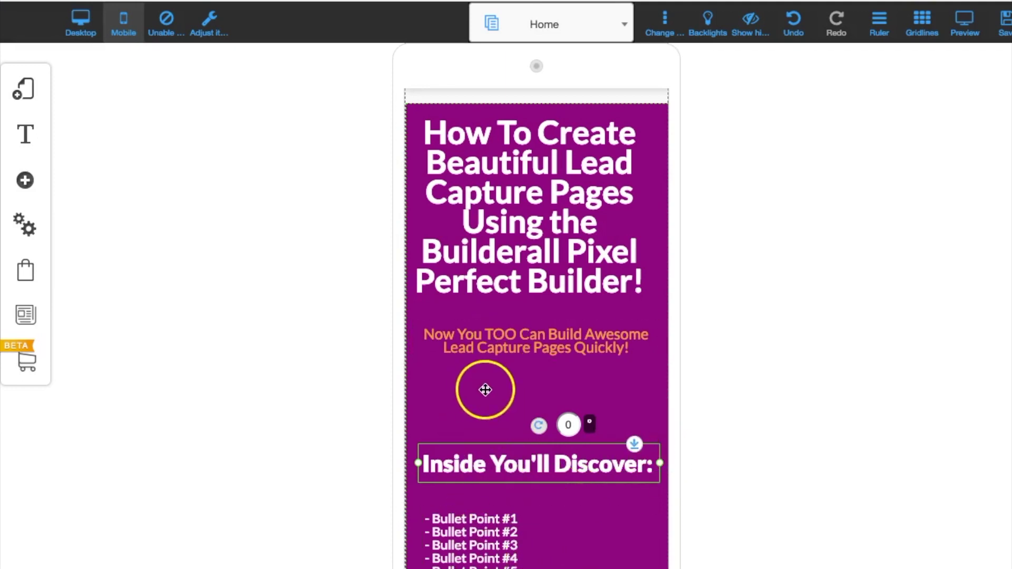
left_click_drag(636, 447, 633, 391)
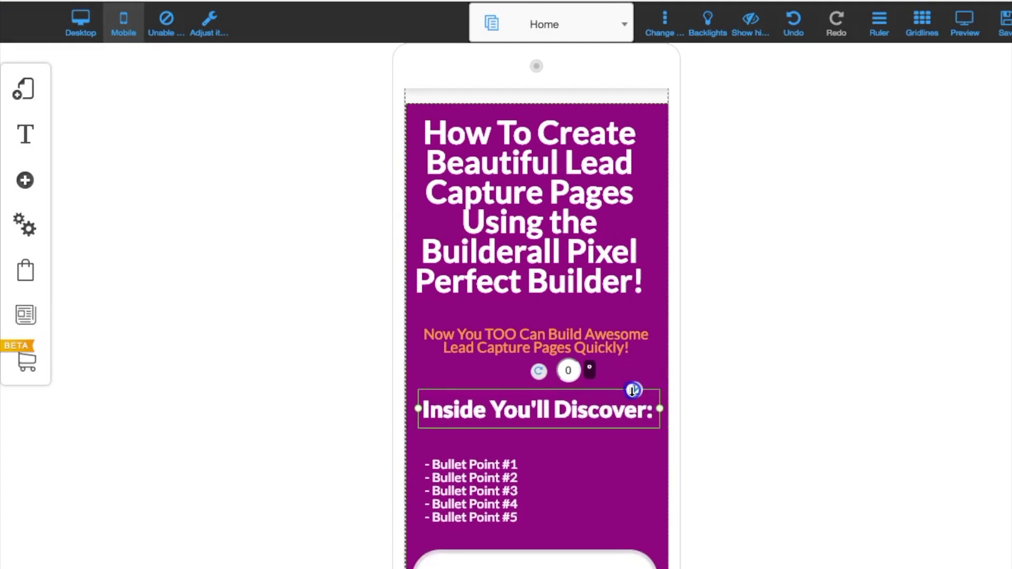
Save the mobile changes to the default layout and Home page, preview the mobile page, and return to editing.
scroll(630, 492, "down", 5)
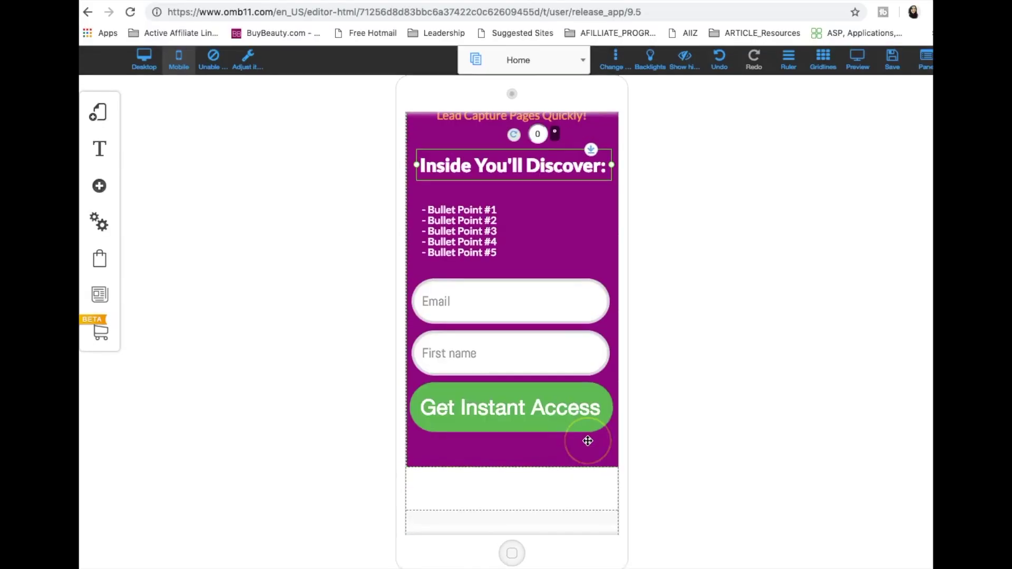
left_click(537, 493)
scroll(501, 531, "up", 5)
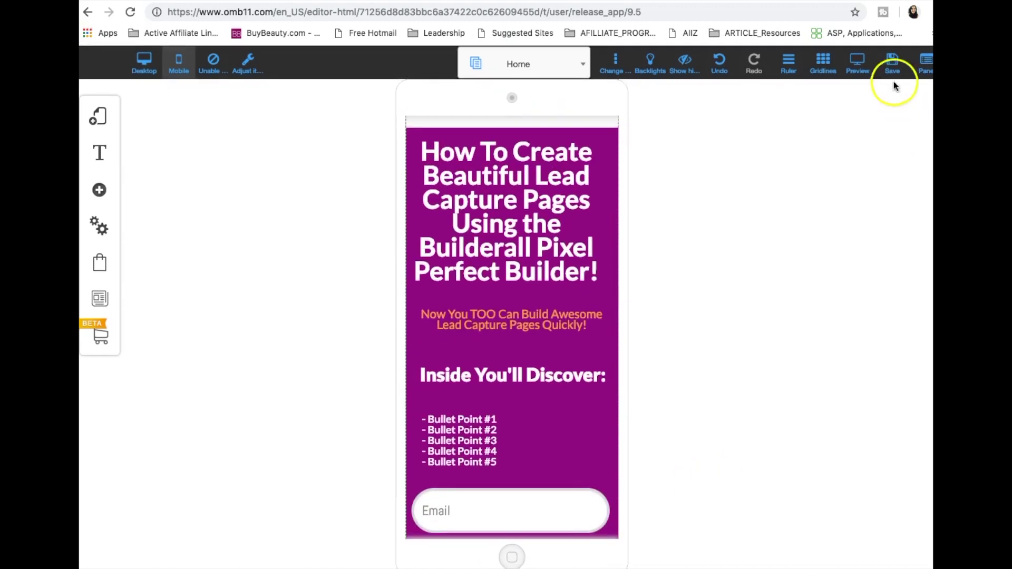
left_click(893, 66)
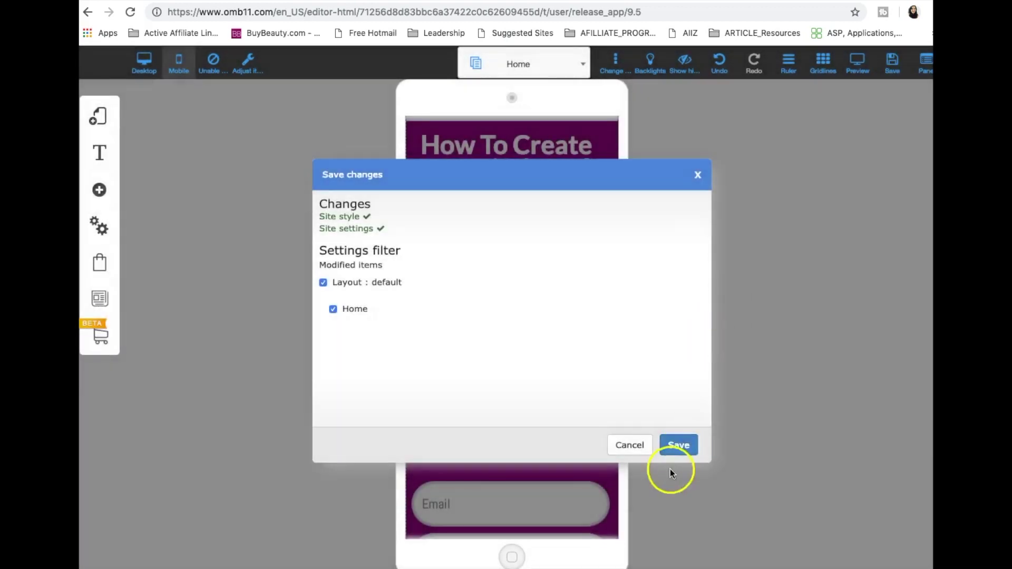
left_click(672, 450)
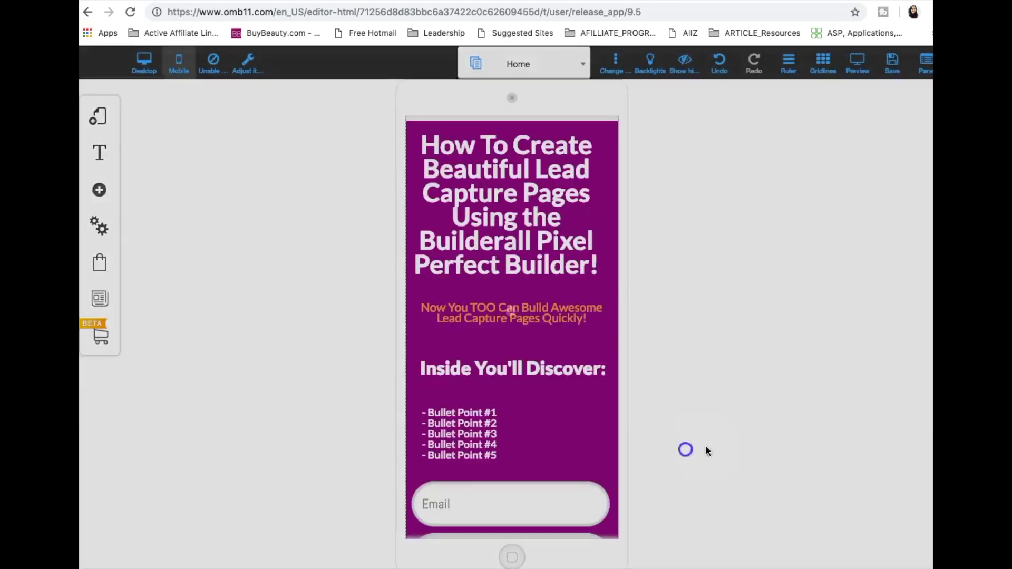
left_click(596, 276)
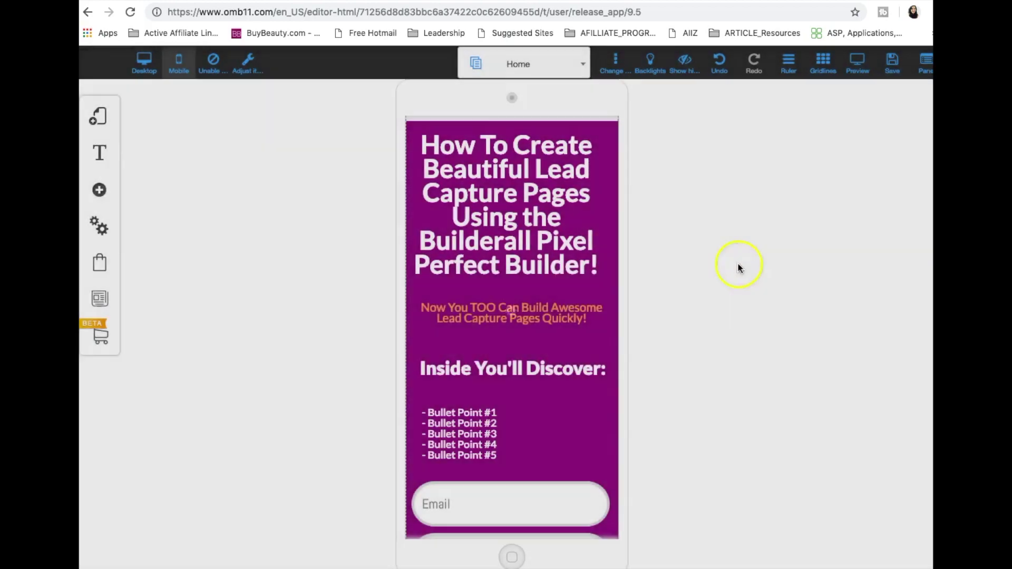
left_click(856, 65)
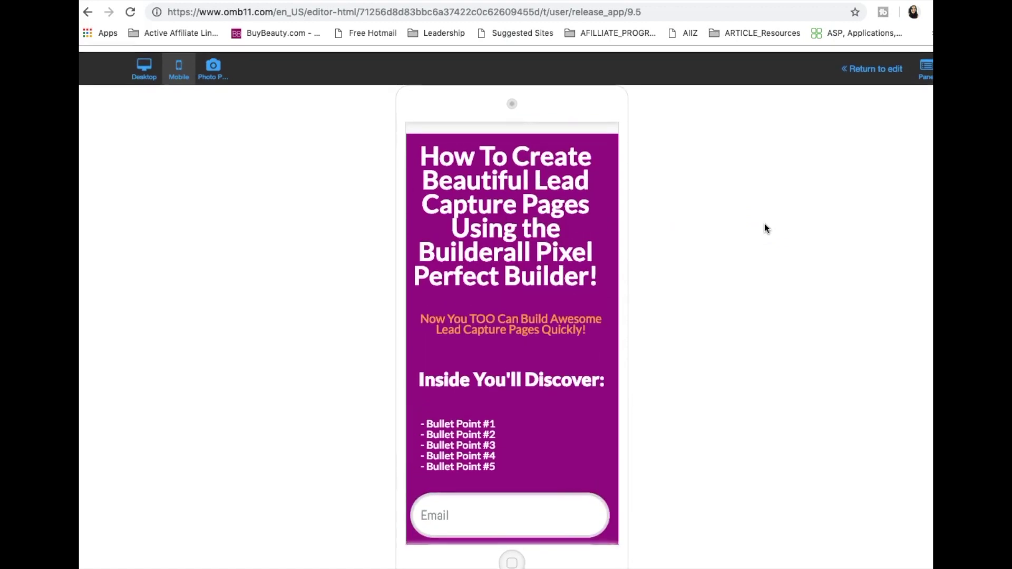
left_click(879, 68)
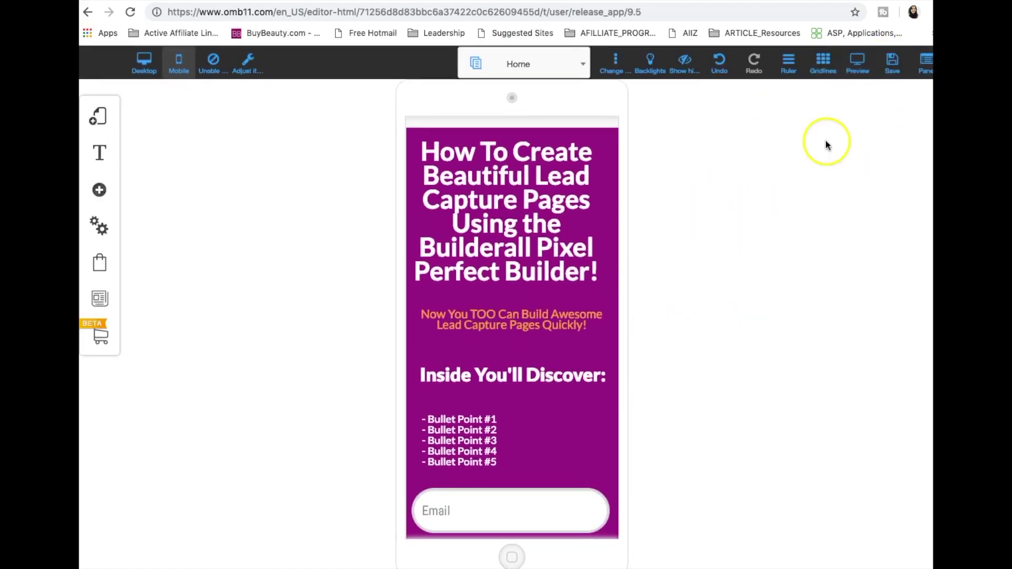
Switch to the desktop version and shorten the footer below the purple banner to a thin strip.
left_click(143, 62)
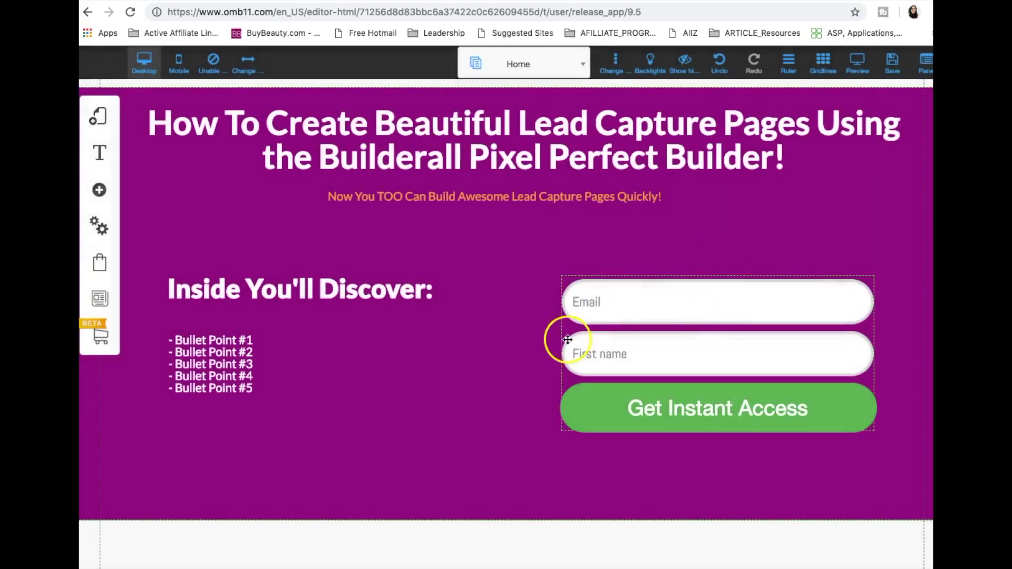
scroll(502, 399, "down", 3)
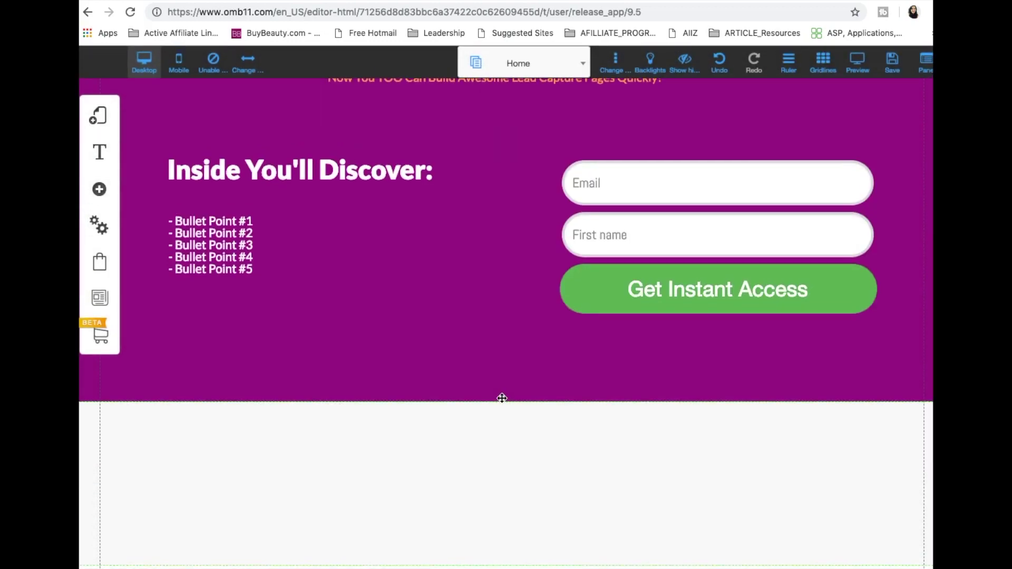
scroll(471, 305, "up", 3)
scroll(471, 304, "down", 3)
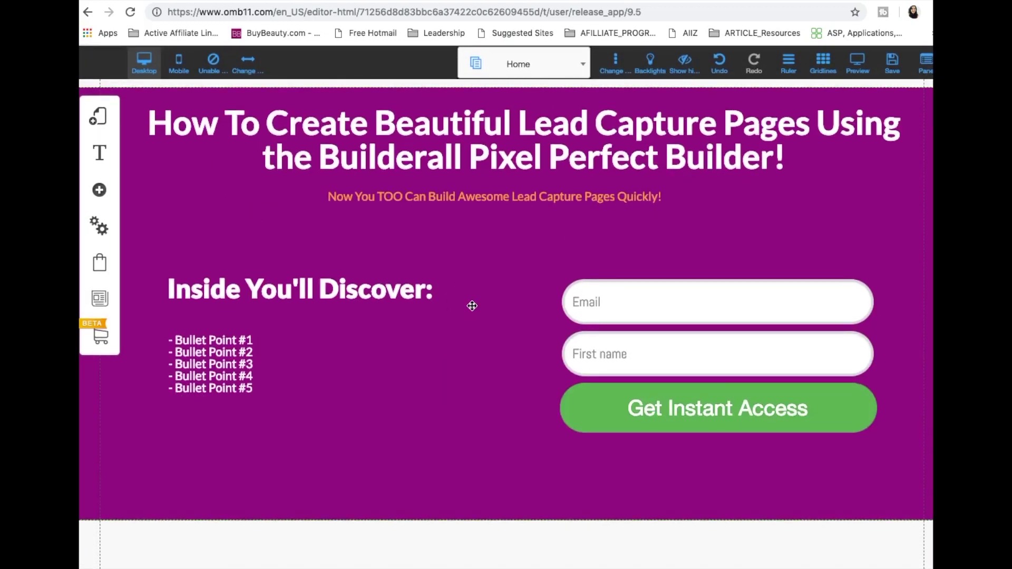
left_click(515, 560)
left_click_drag(513, 565, 513, 522)
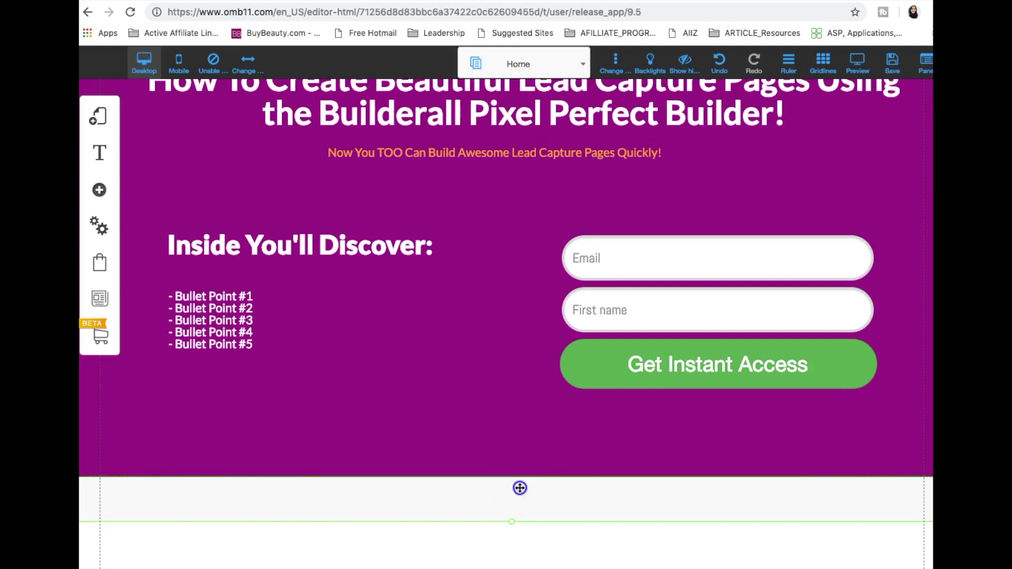
scroll(524, 460, "up", 2)
scroll(525, 465, "down", 1)
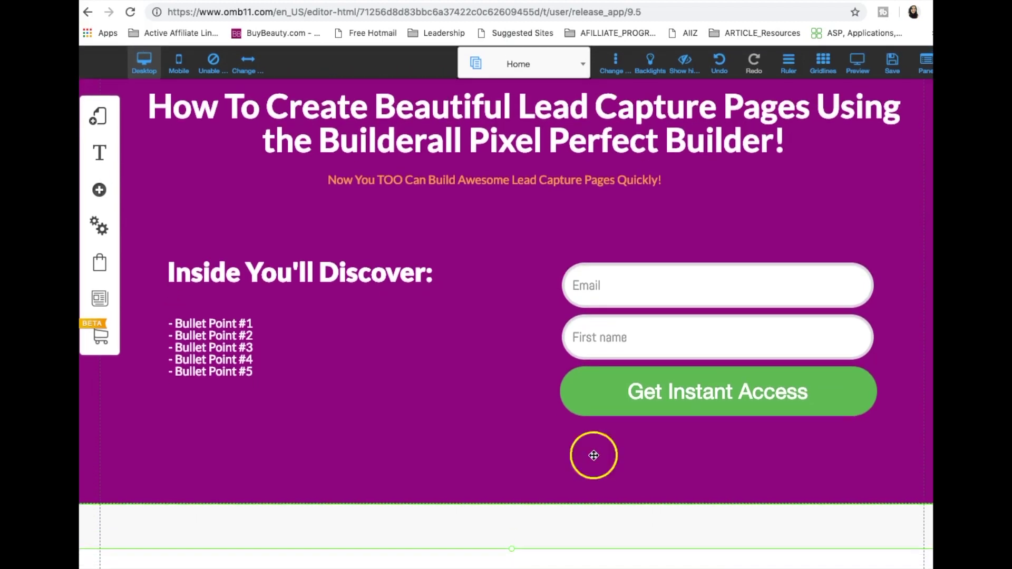
Preview the desktop page, return to editing, and save the changes to the default layout.
left_click(858, 64)
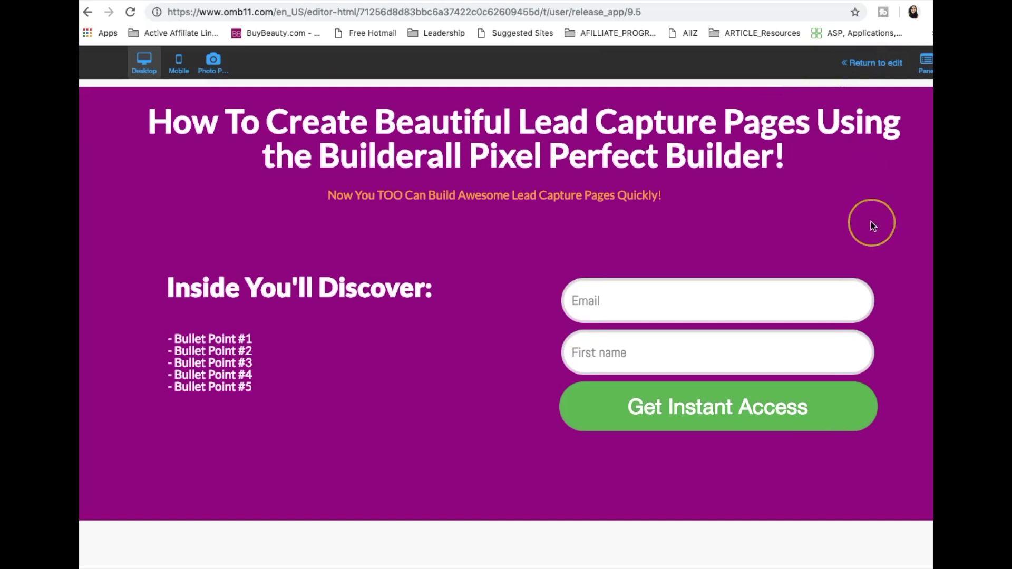
left_click(879, 67)
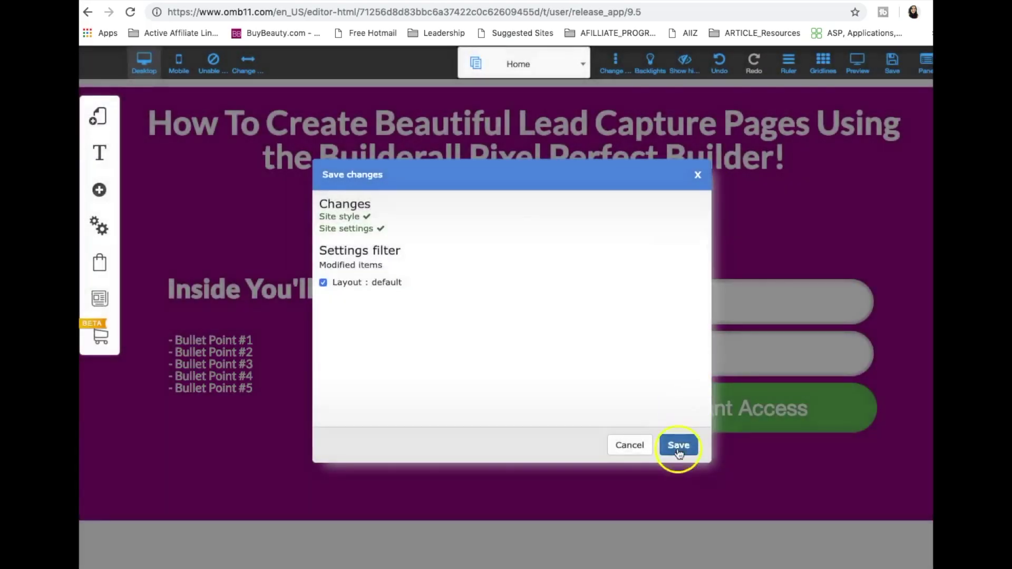
left_click(678, 446)
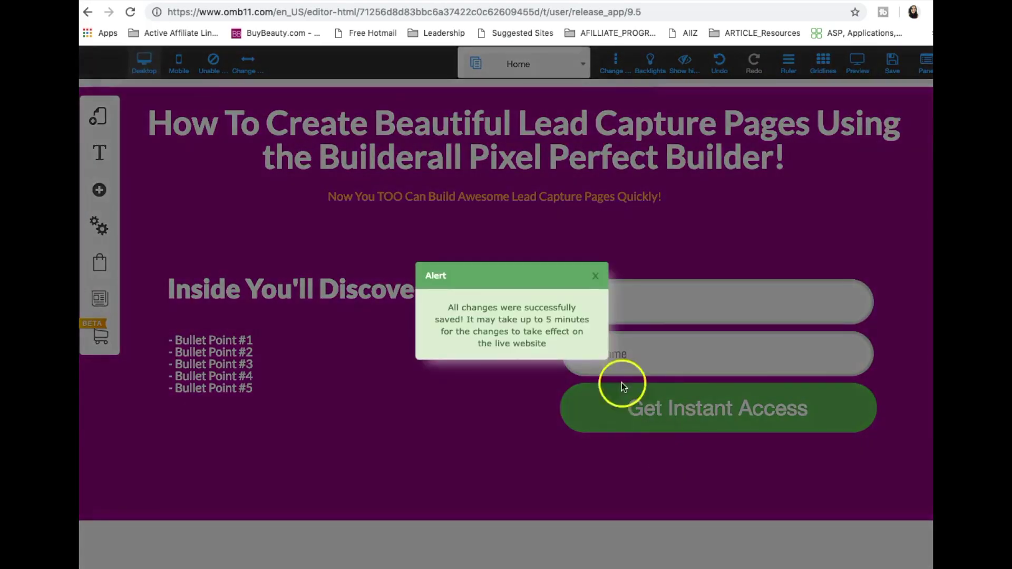
left_click(595, 276)
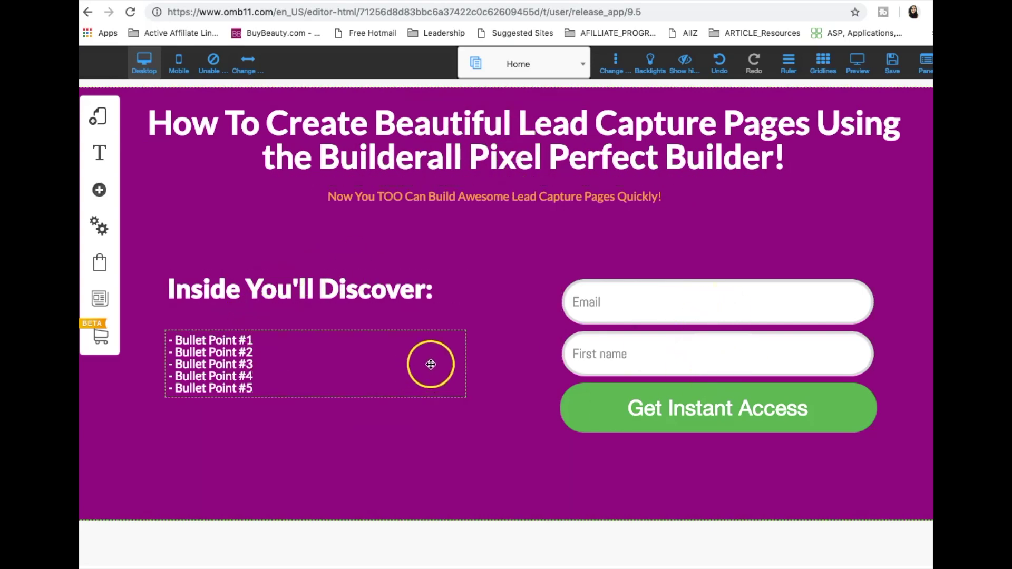
left_click(532, 392)
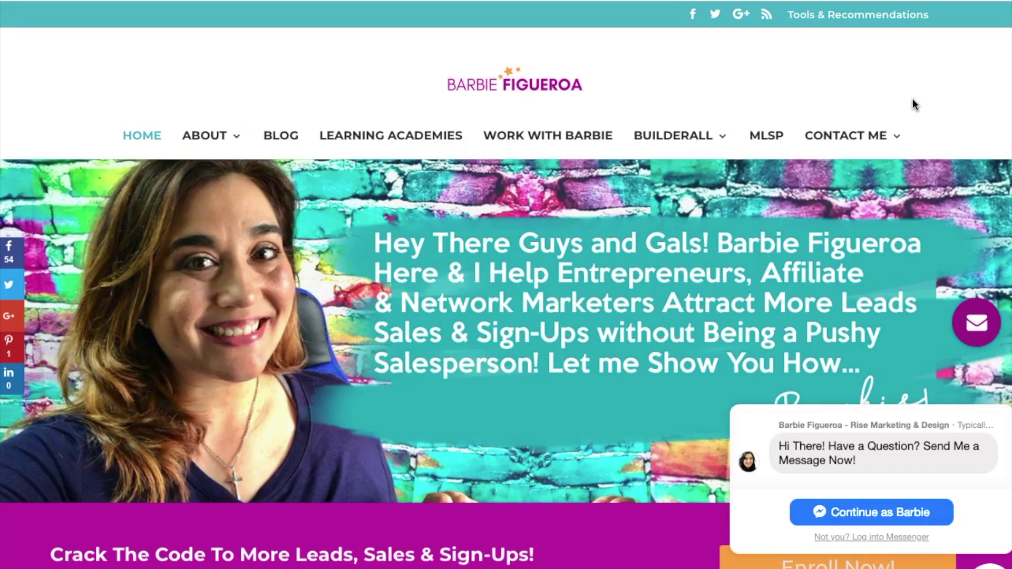
left_click(566, 523)
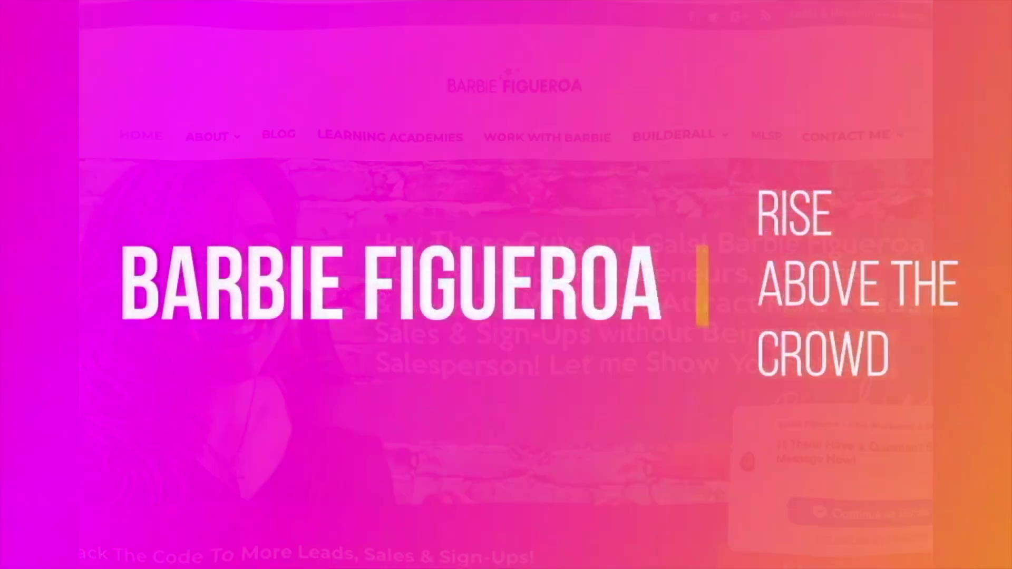